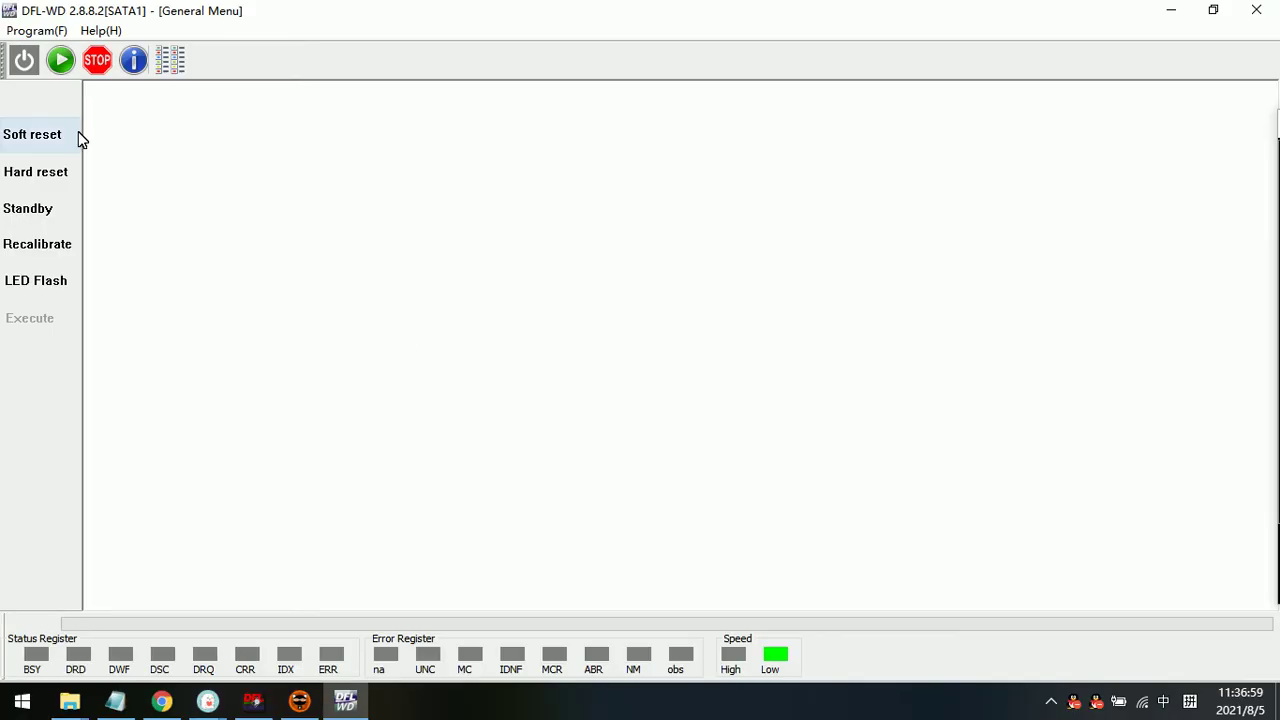
Step: Power on the drive and start the WDC Marvell utility in Kernal mode
click(24, 61)
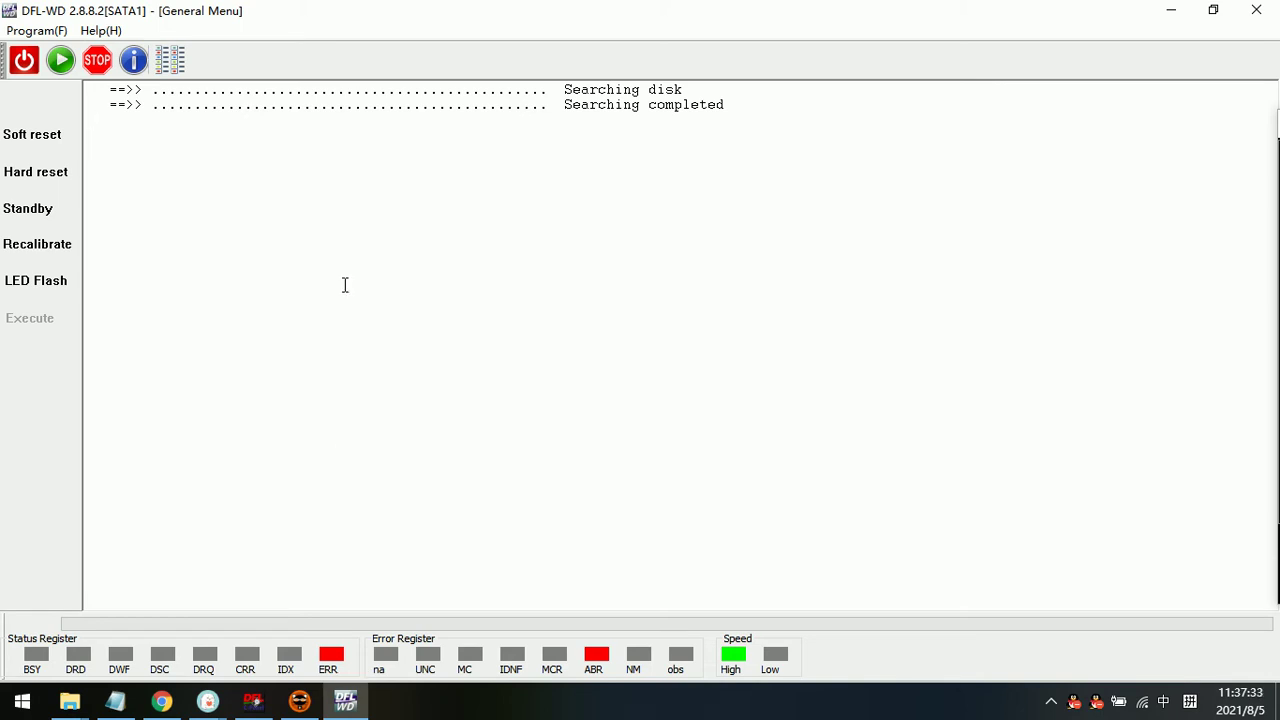
click(61, 62)
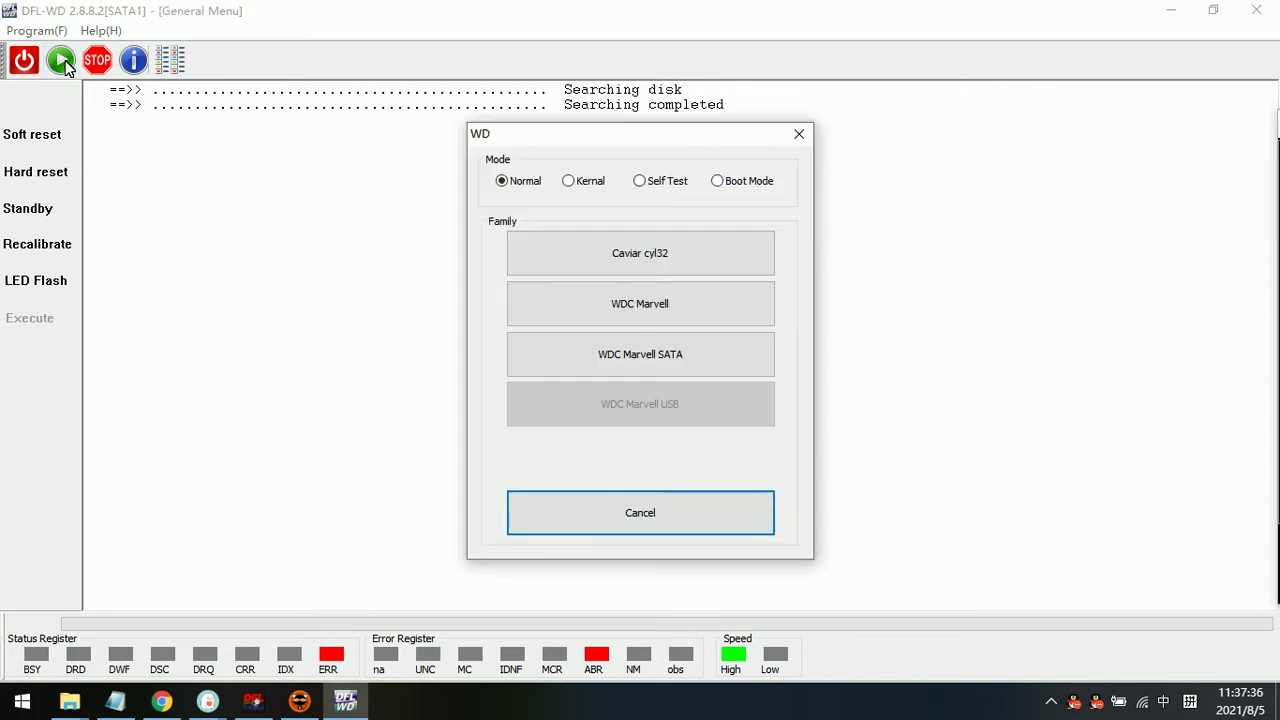
click(589, 187)
click(674, 314)
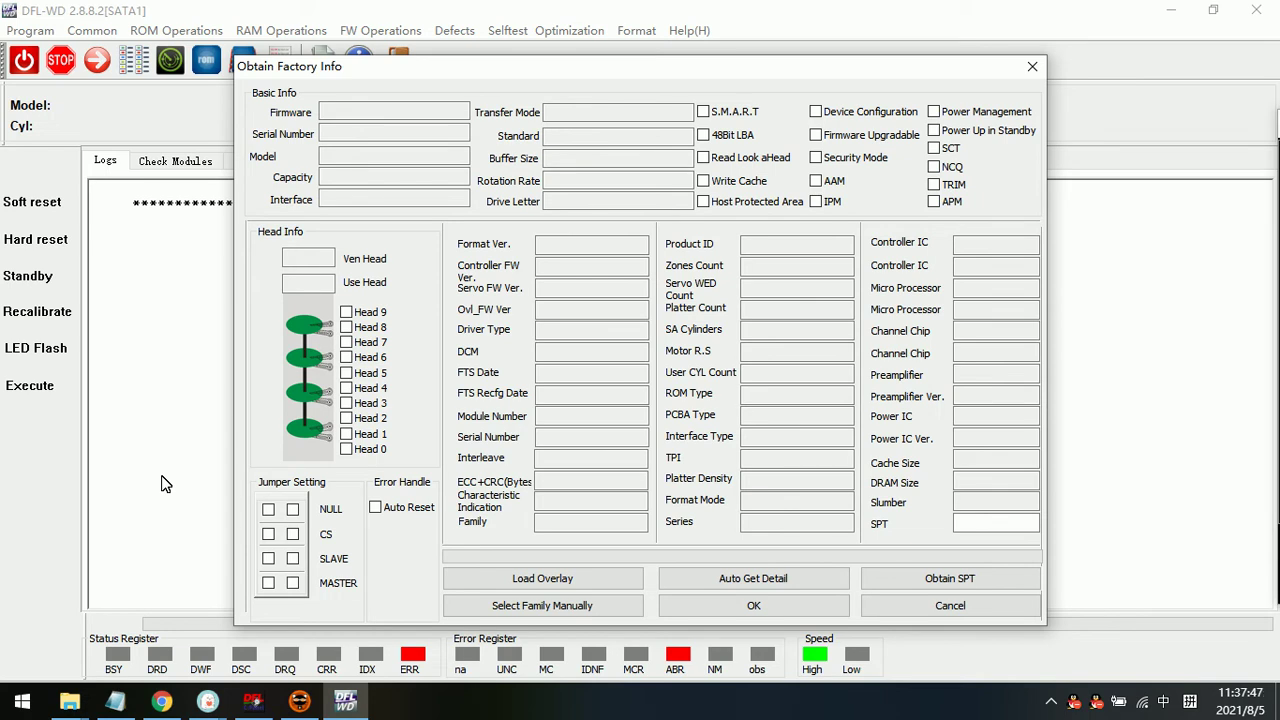
Step: Auto-detect the drive's factory details, obtain its SPT, and accept the firmware save directory ___000500FM_1311_170
click(770, 580)
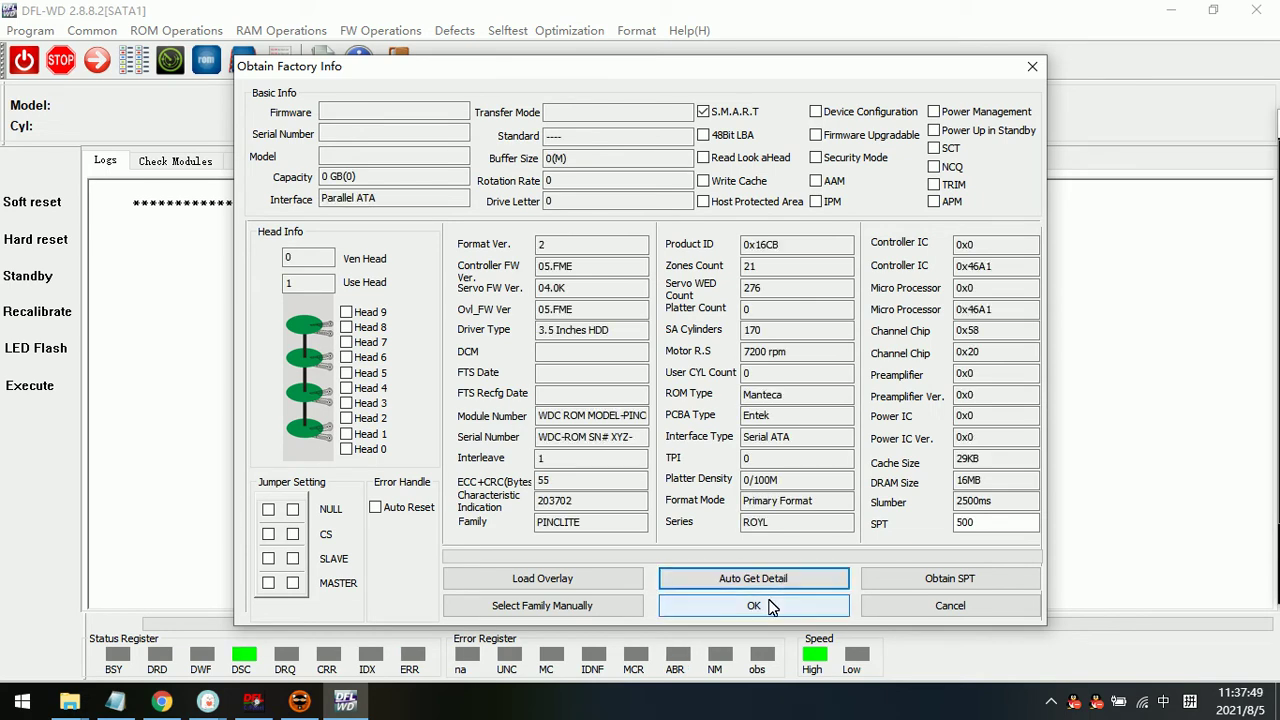
click(937, 578)
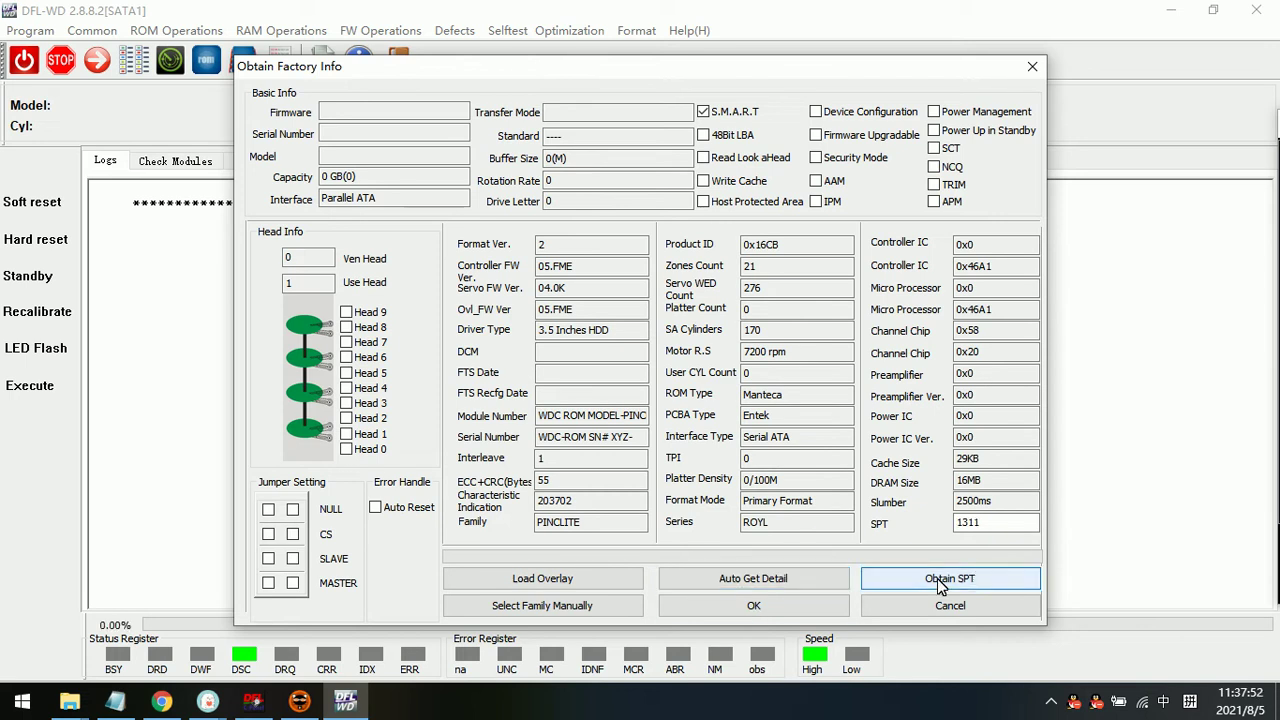
click(750, 606)
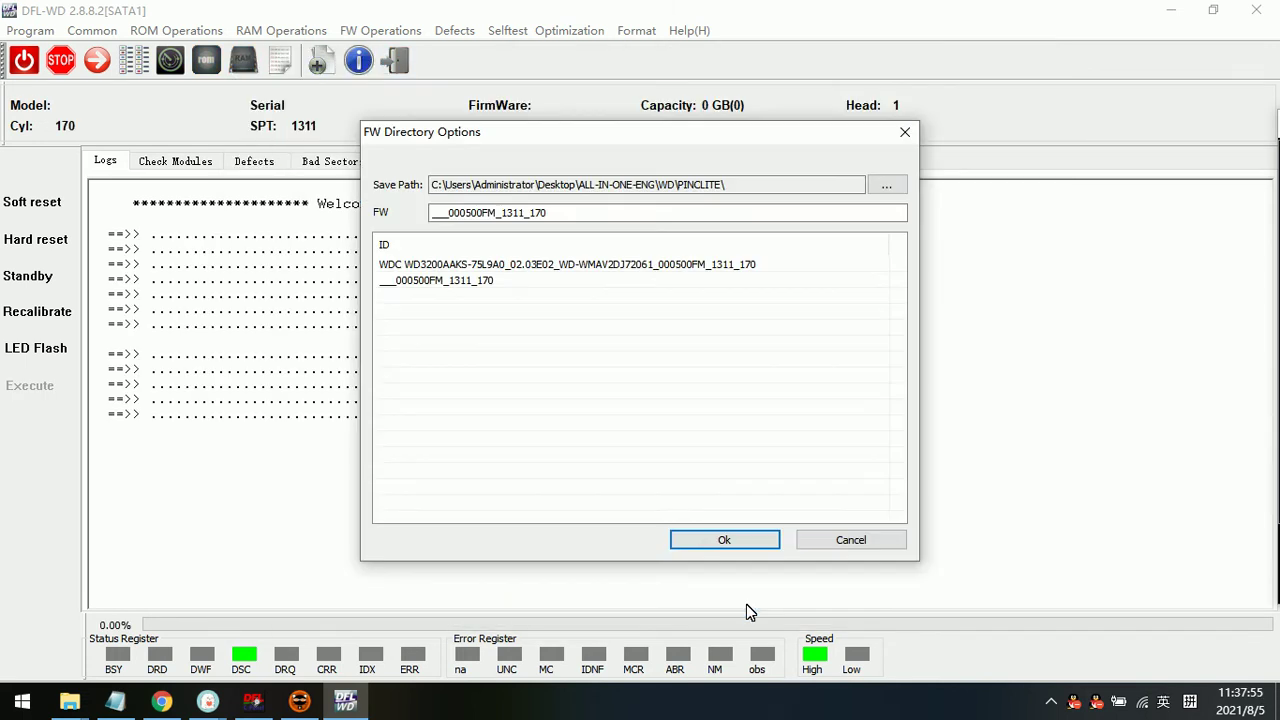
click(703, 535)
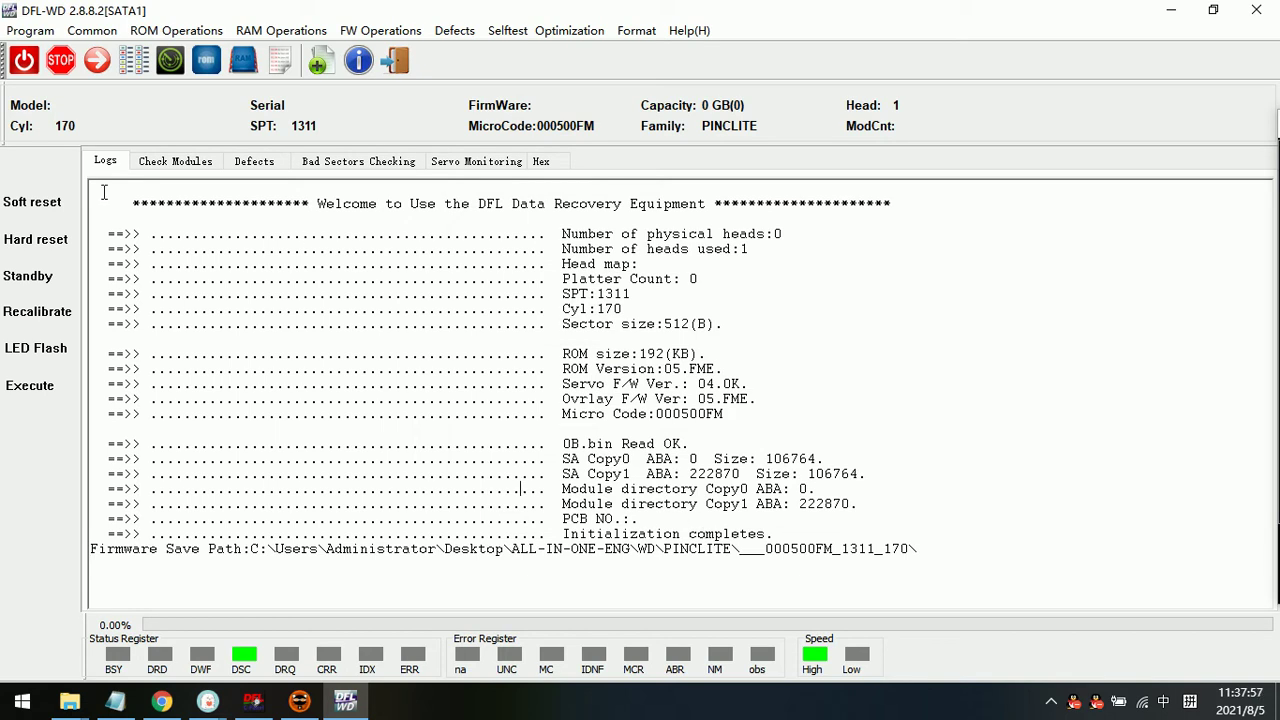
Step: Examine the module list, logs, defects and bad sector checking views for any loaded firmware data
click(168, 161)
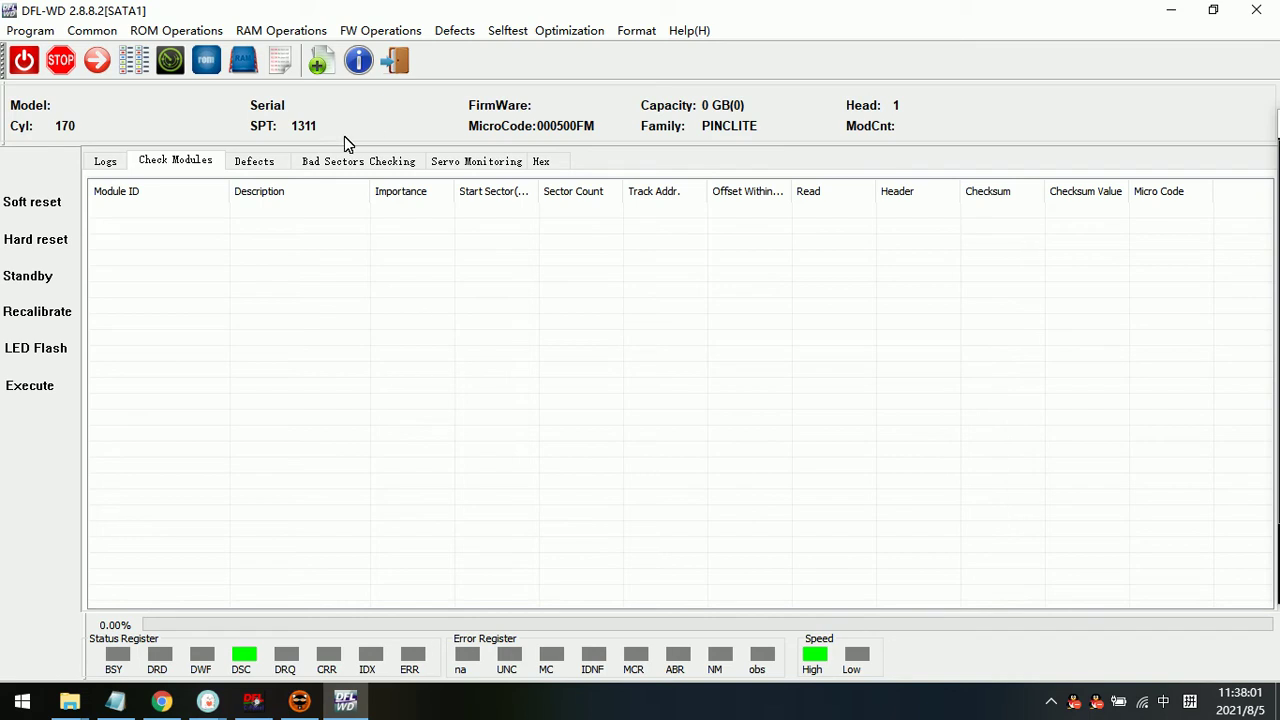
click(105, 162)
click(200, 161)
click(254, 161)
click(358, 161)
click(172, 161)
Step: Read the ROM through ATA, save the backup as ROM.bin, and check the log
click(181, 32)
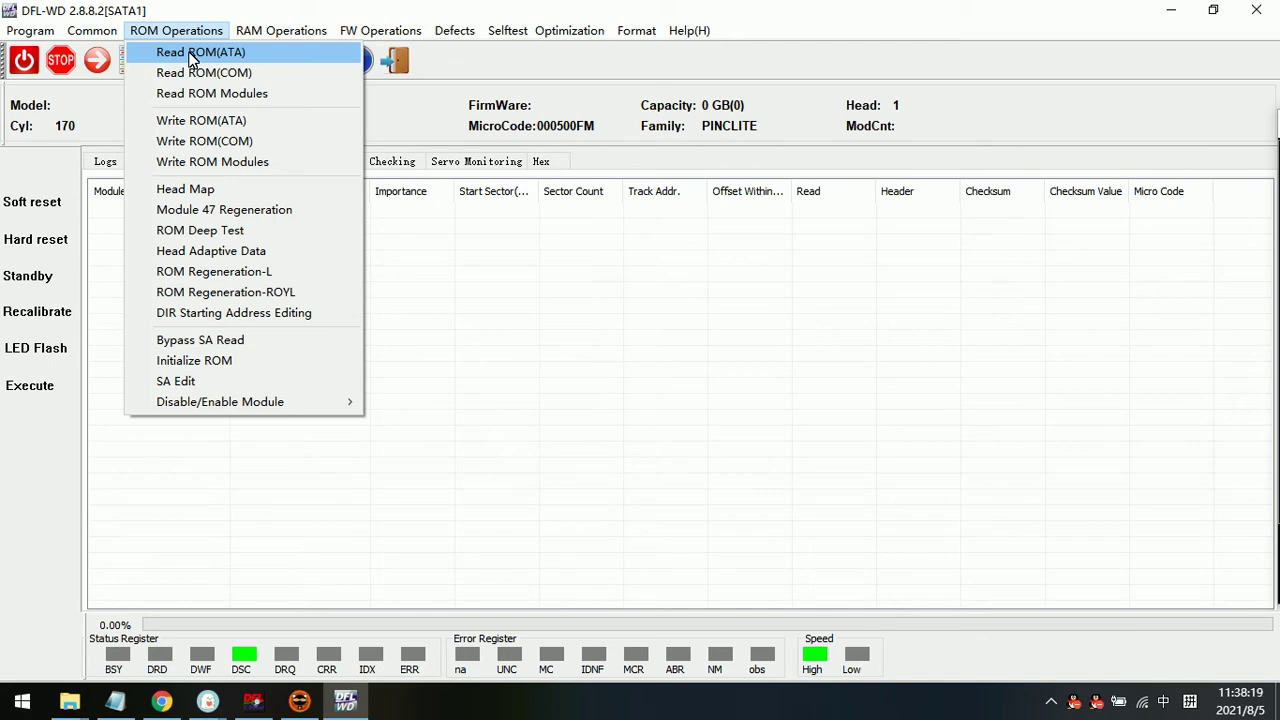
click(191, 58)
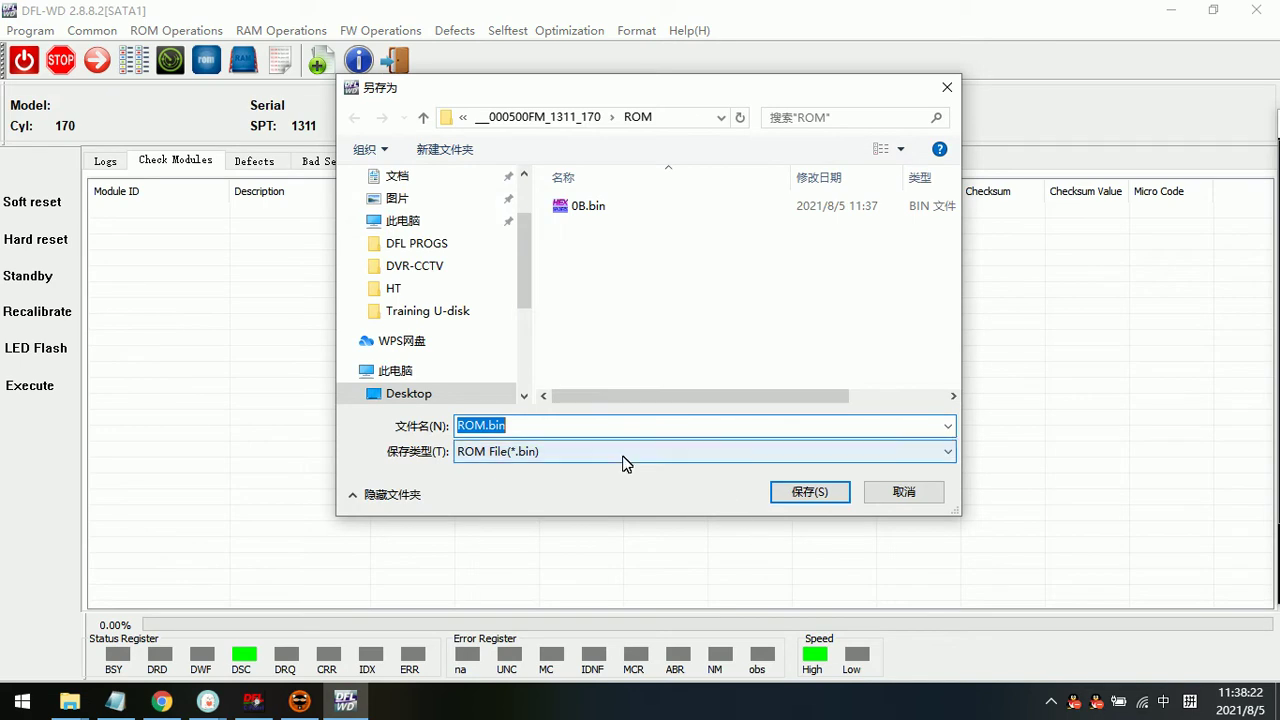
click(806, 492)
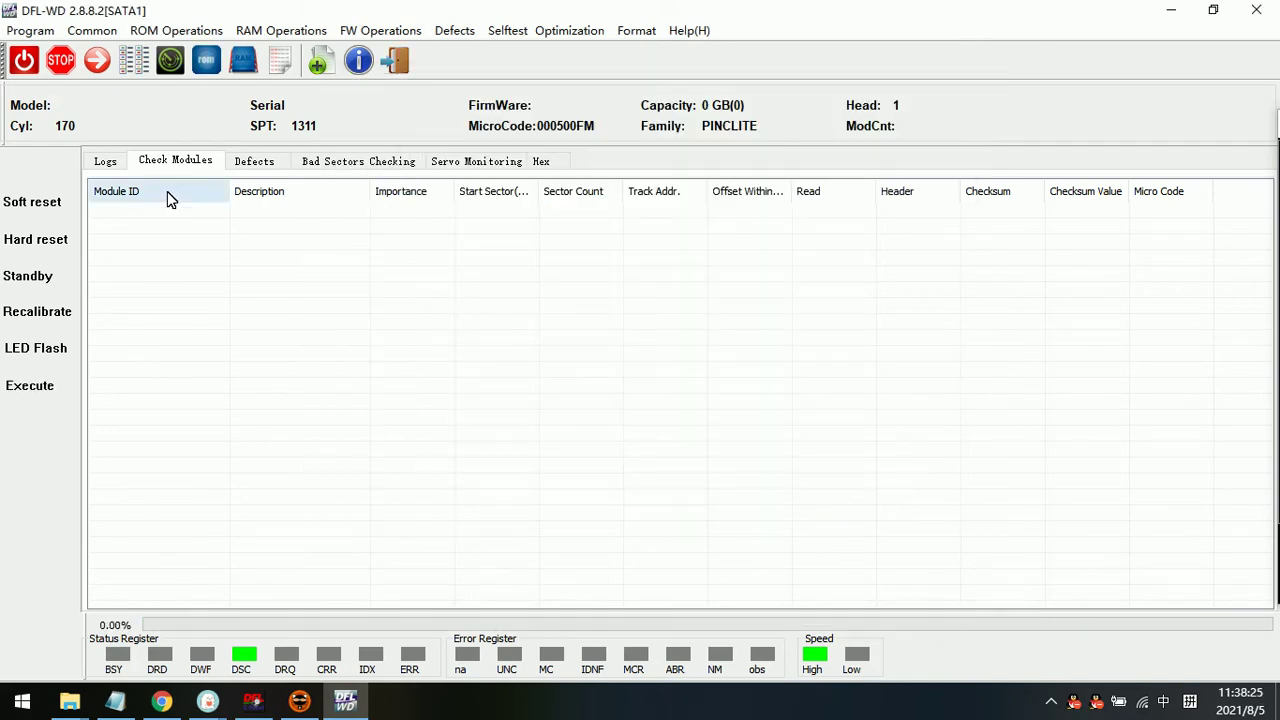
click(112, 163)
Step: Run Bypass SA Read on the ROM, confirming that a backup exists, and execute a firmware restart
click(192, 32)
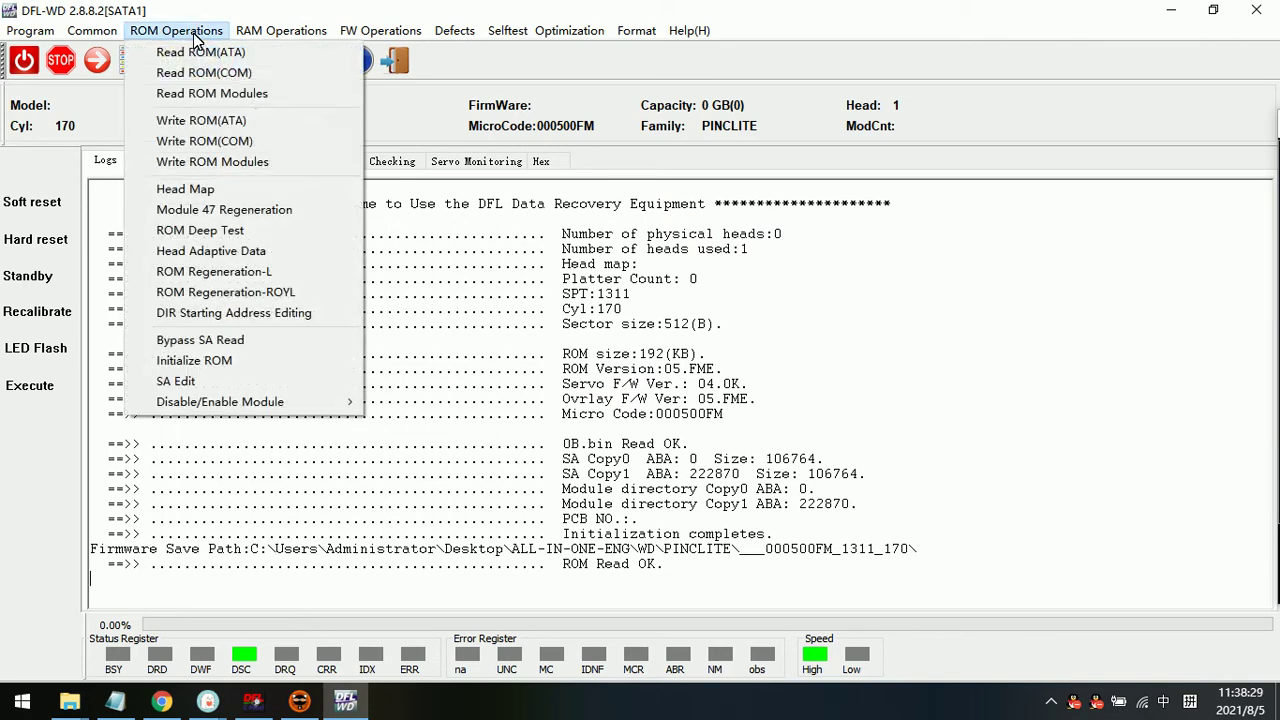
click(248, 345)
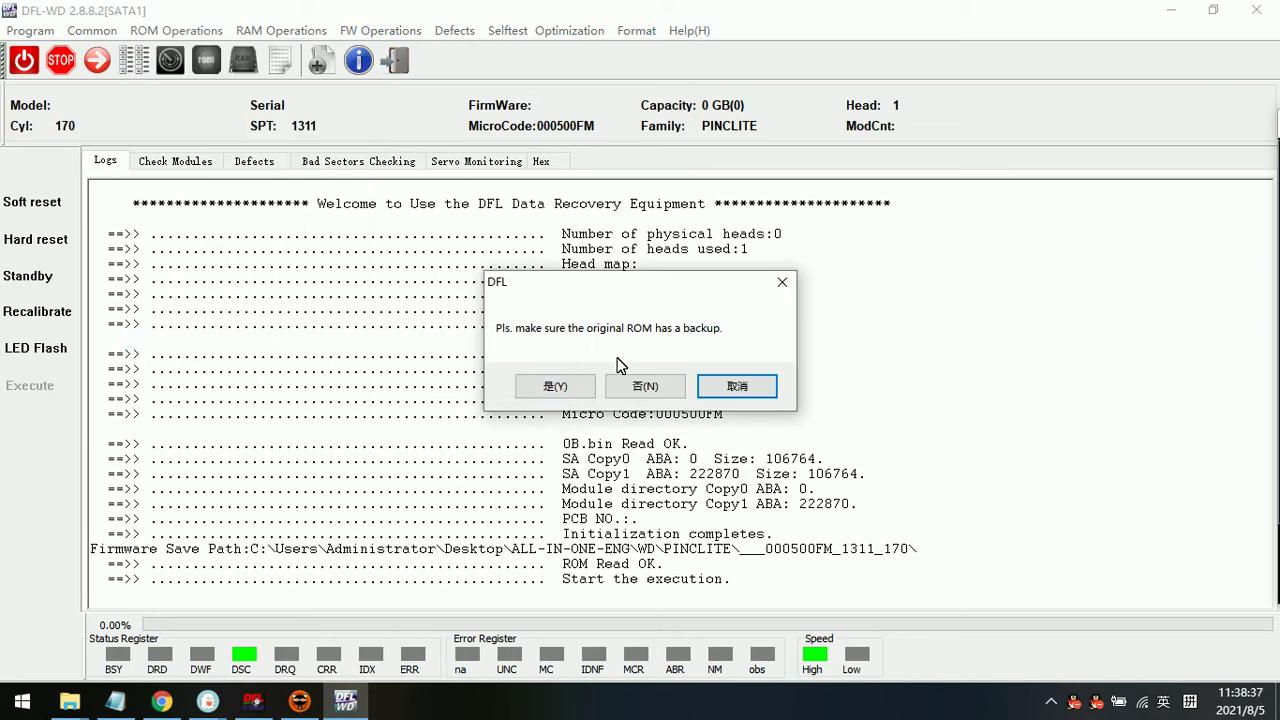
click(555, 389)
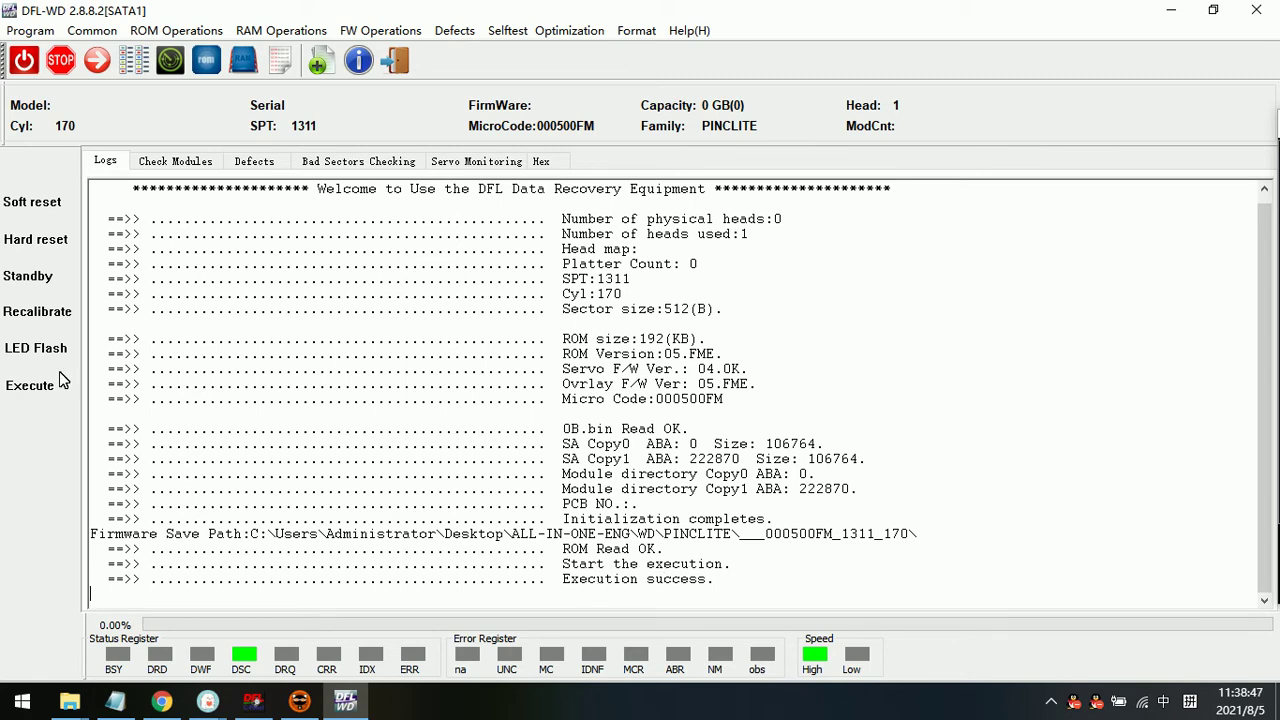
click(33, 388)
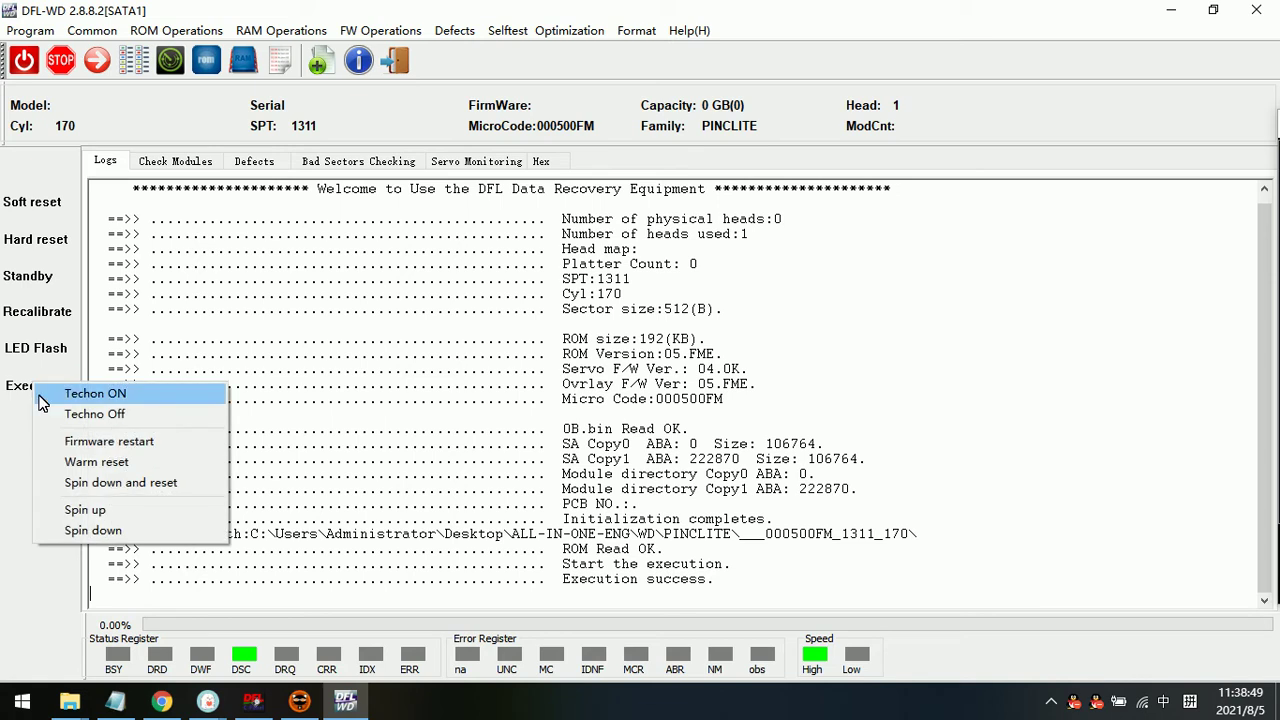
click(105, 440)
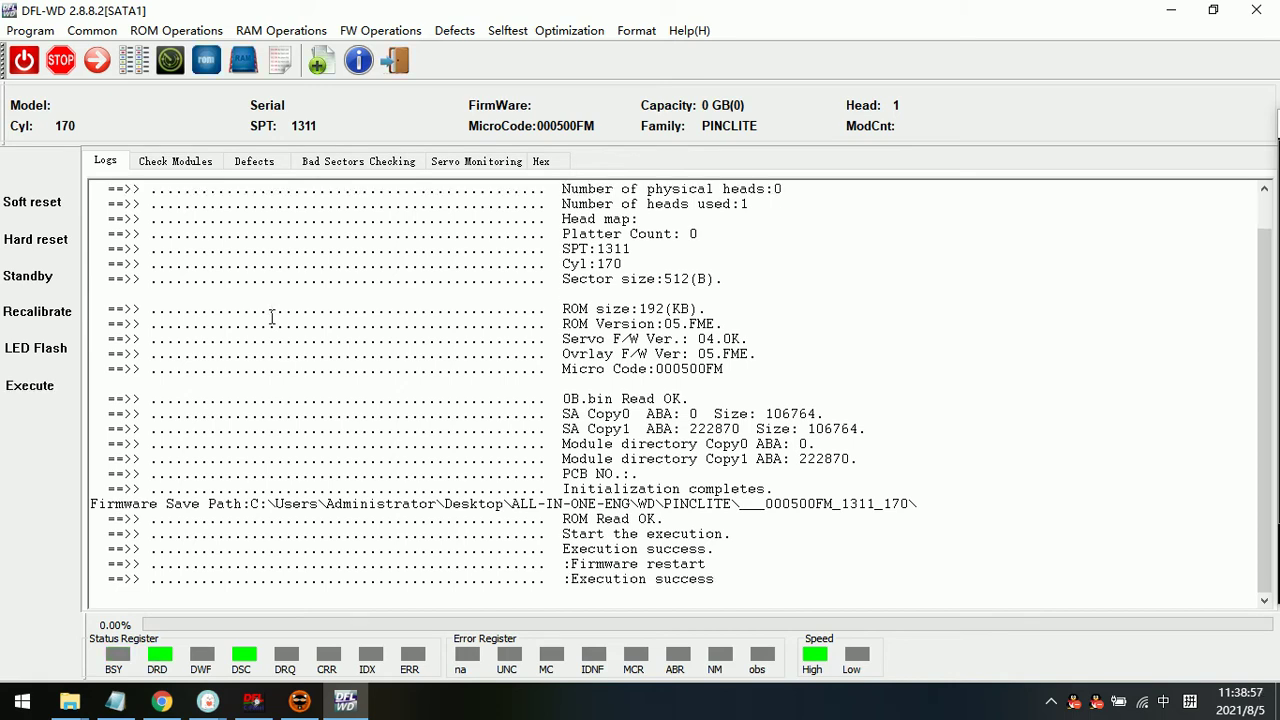
Step: Exit to the general menu and reopen the drive with the WDC Marvell family
click(395, 60)
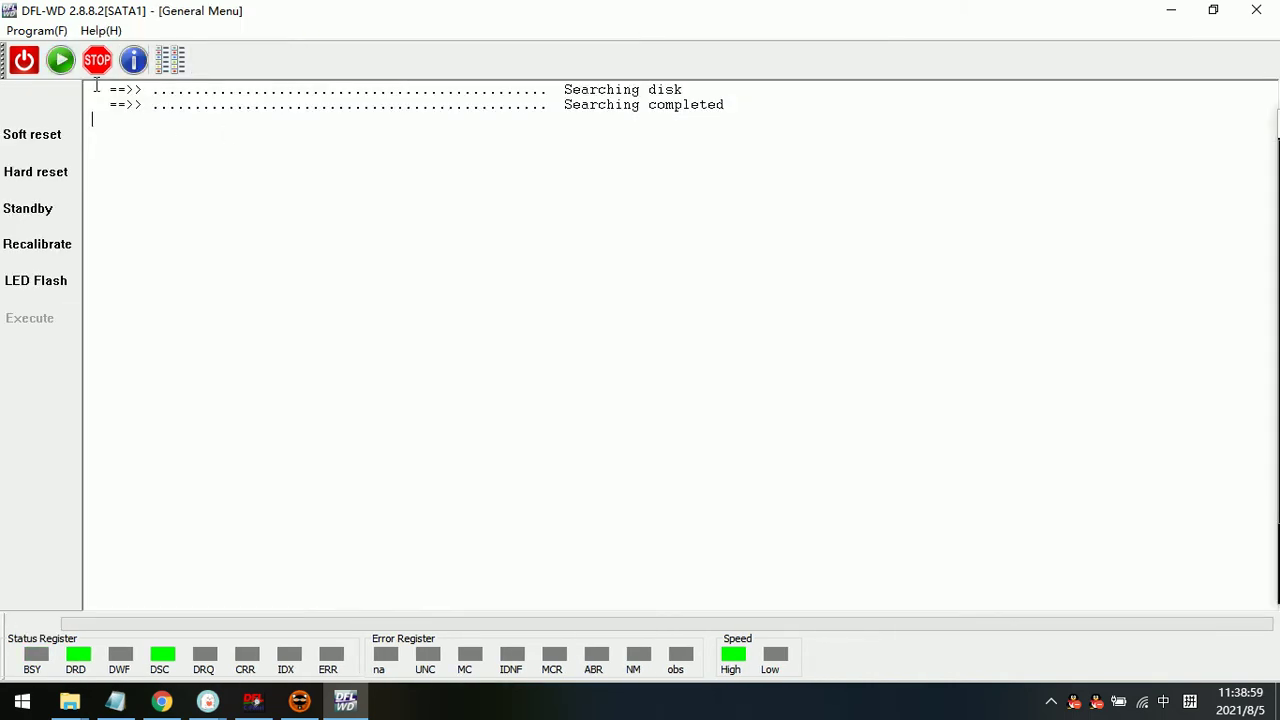
click(60, 60)
click(698, 313)
Step: Reload the drive's factory details and SPT, and accept the same firmware save directory
click(754, 582)
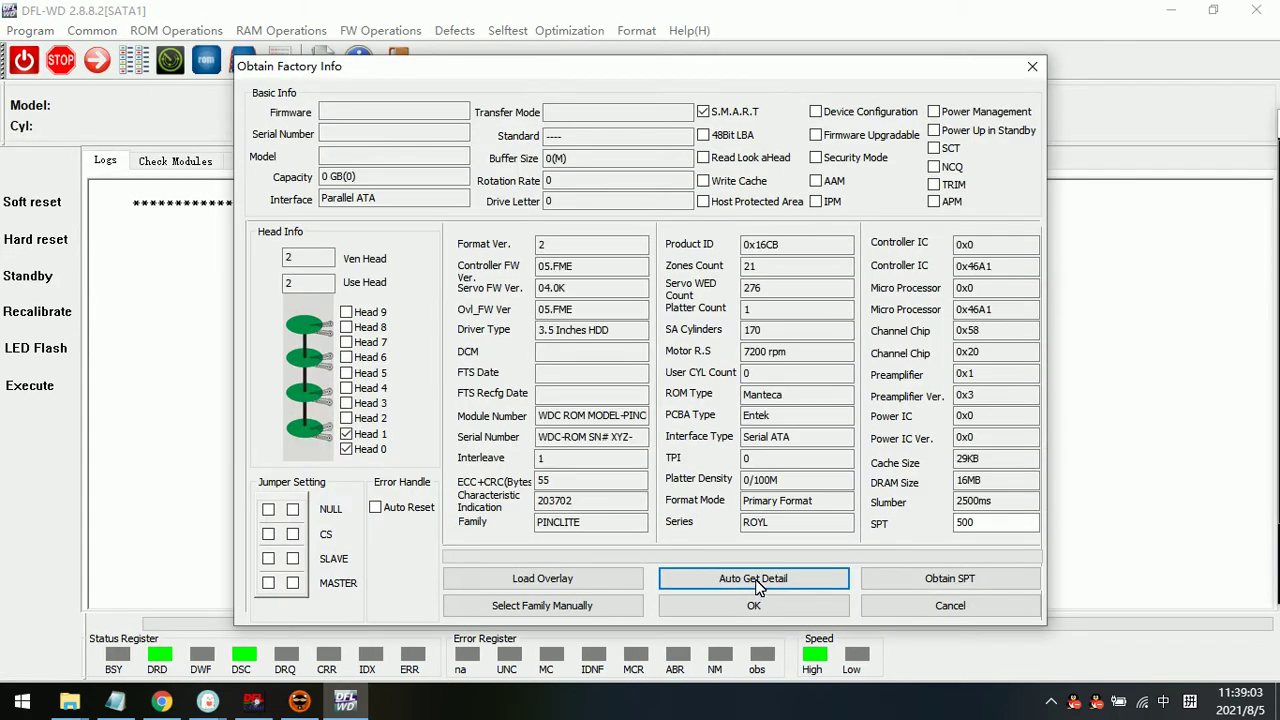
click(984, 576)
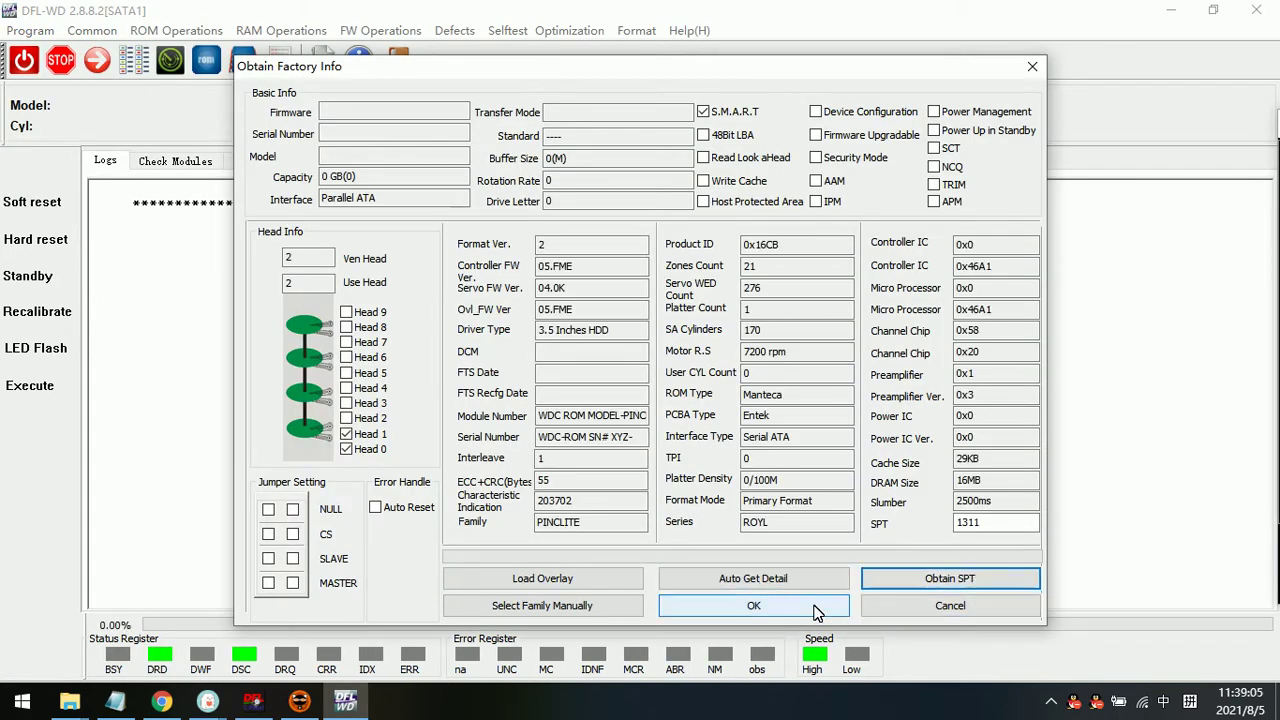
click(759, 606)
click(732, 545)
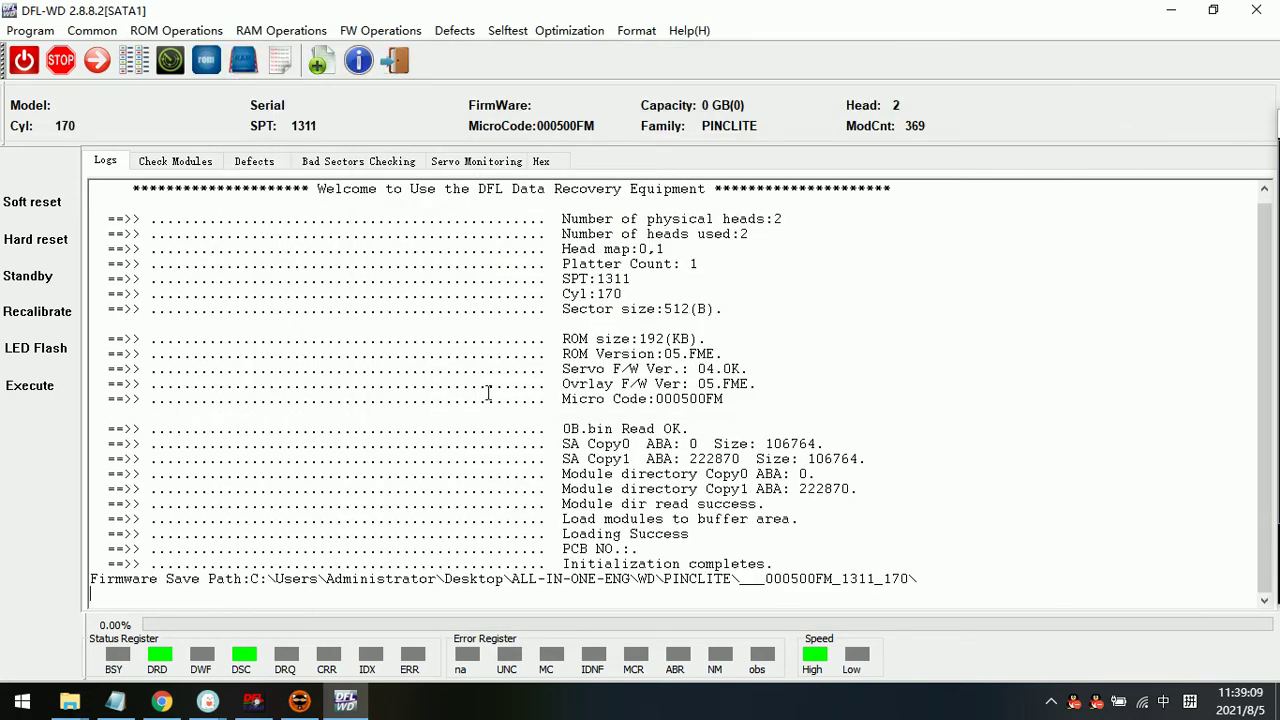
Step: Sort the firmware module list by module ID, look through the modules, and check the log
click(175, 161)
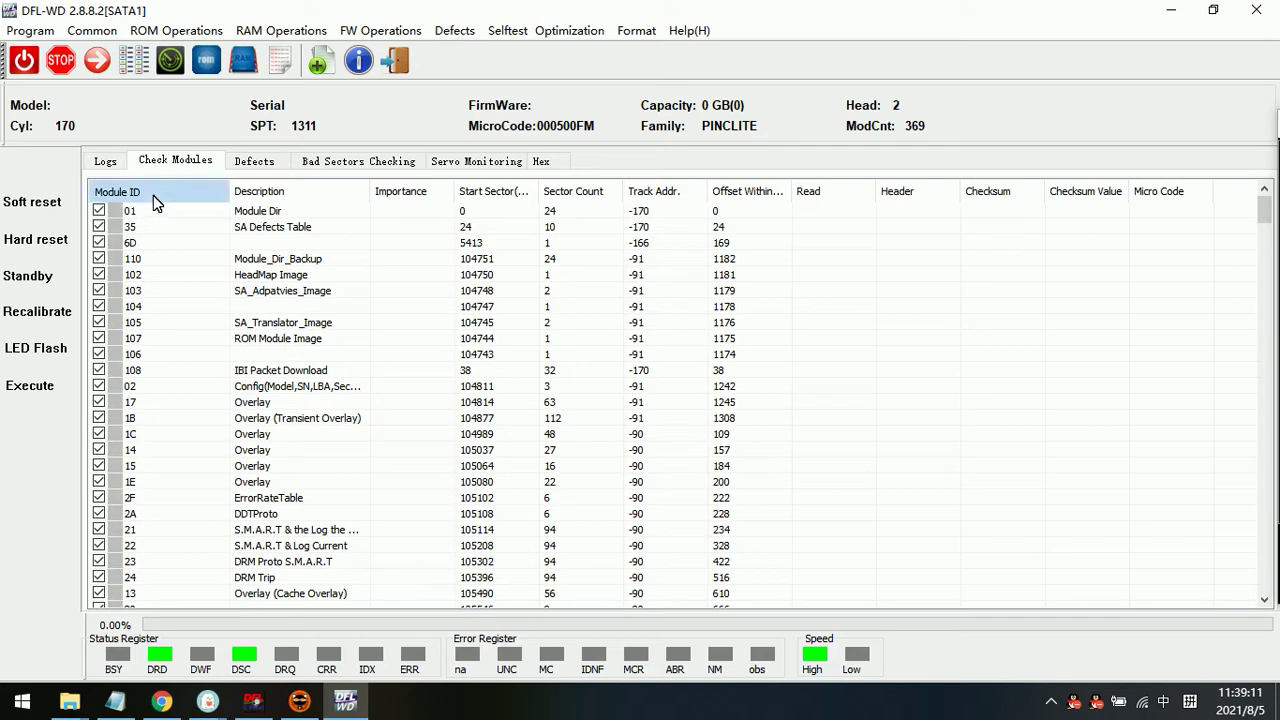
click(153, 195)
scroll(150, 545, down, 8)
scroll(168, 560, down, 4)
scroll(168, 560, up, 10)
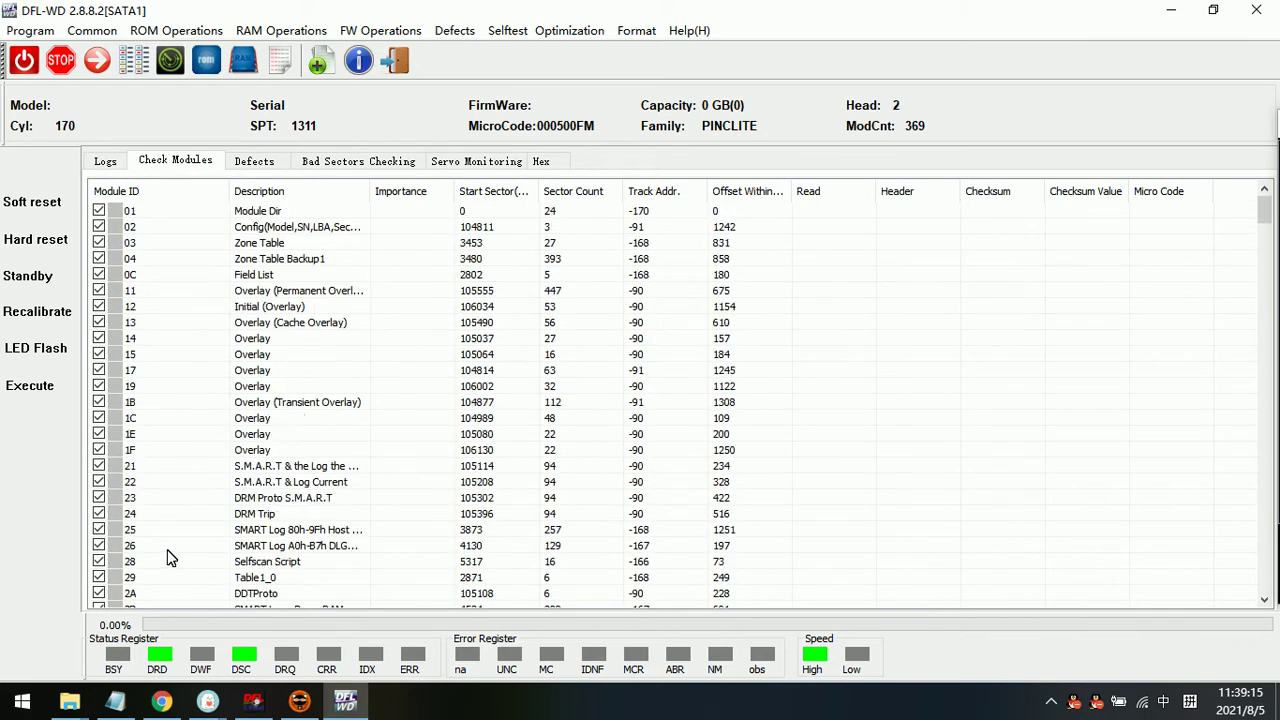
click(105, 163)
click(157, 165)
Step: Test all selected firmware modules, reading them by ID, and hide the control panel
right_click(177, 302)
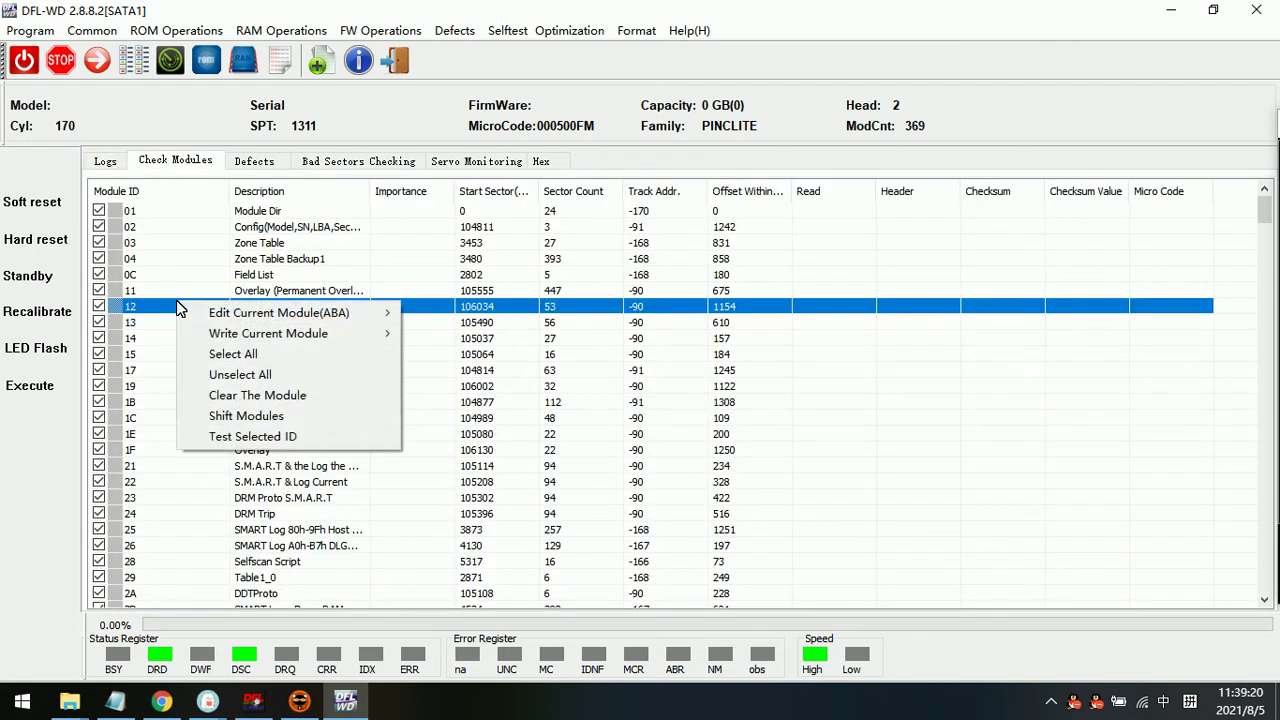
click(283, 440)
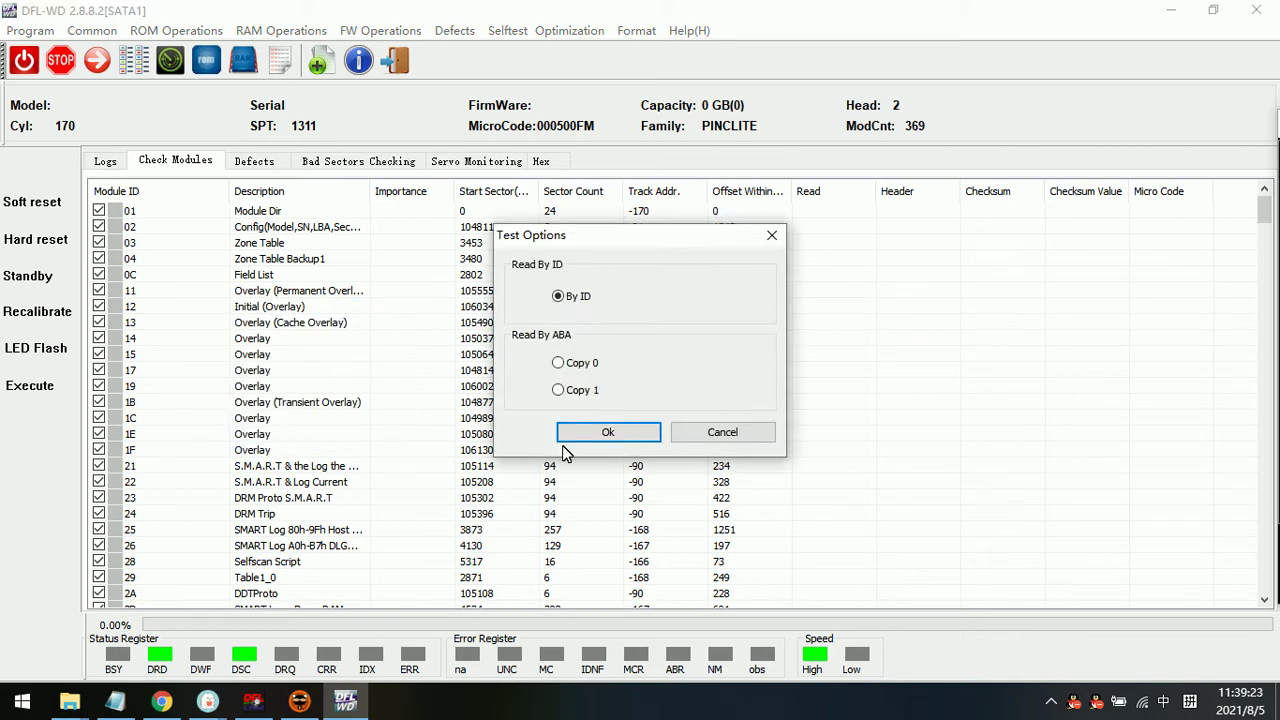
click(608, 432)
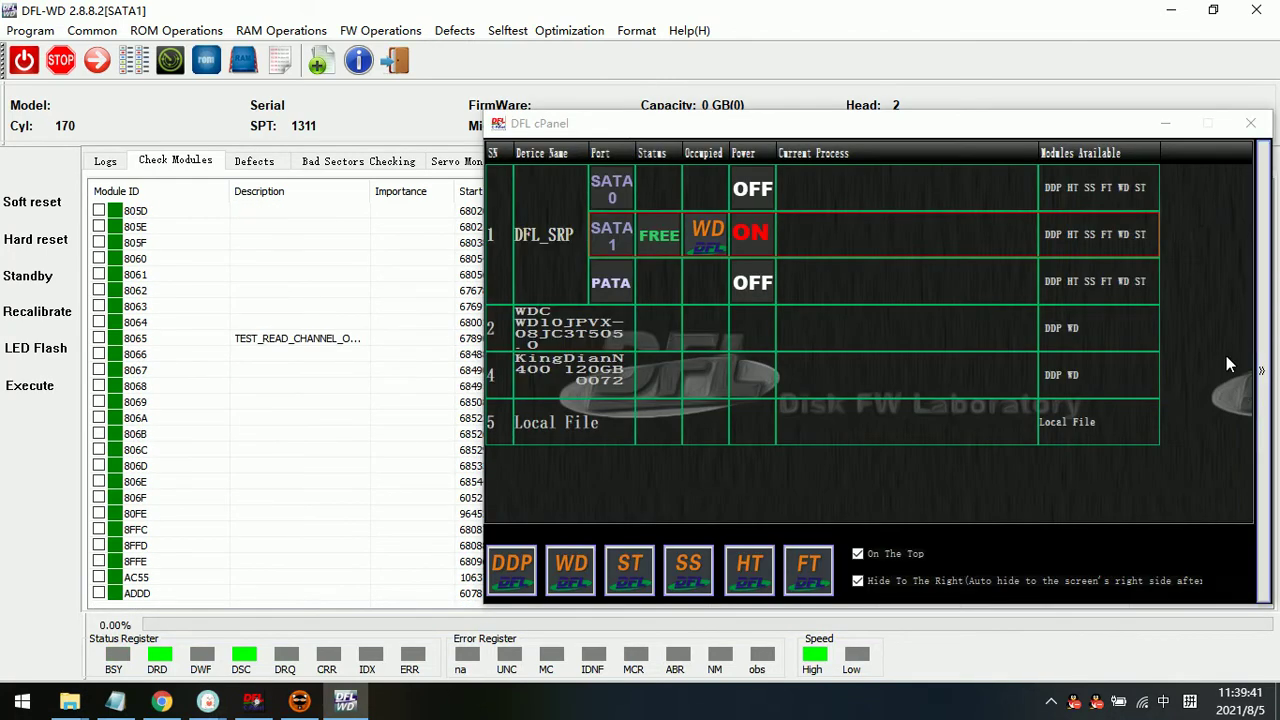
click(1160, 136)
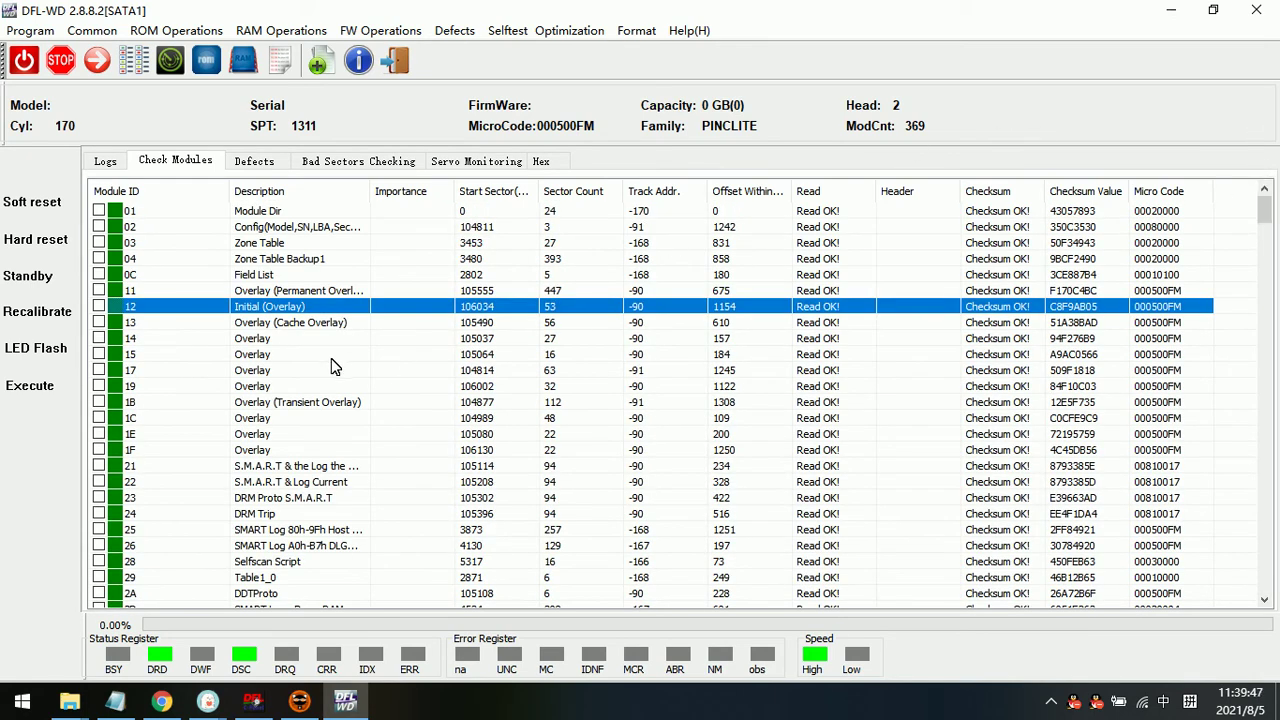
Step: Examine the hex content of module 03 (Zone Table) and close it without writing
double_click(184, 252)
scroll(786, 270, down, 3)
mouse_move(997, 100)
mouse_down()
mouse_move(971, 358)
mouse_move(990, 440)
mouse_move(990, 585)
mouse_move(997, 82)
mouse_up()
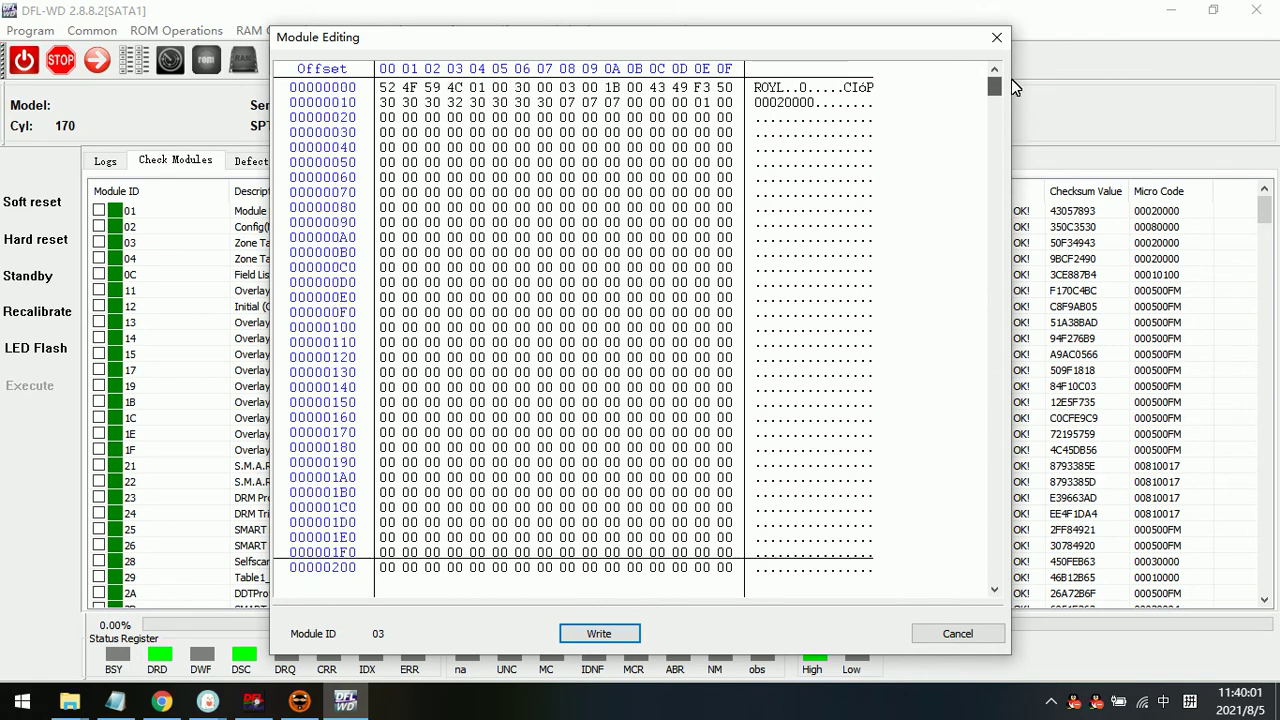
click(568, 207)
click(558, 264)
click(996, 37)
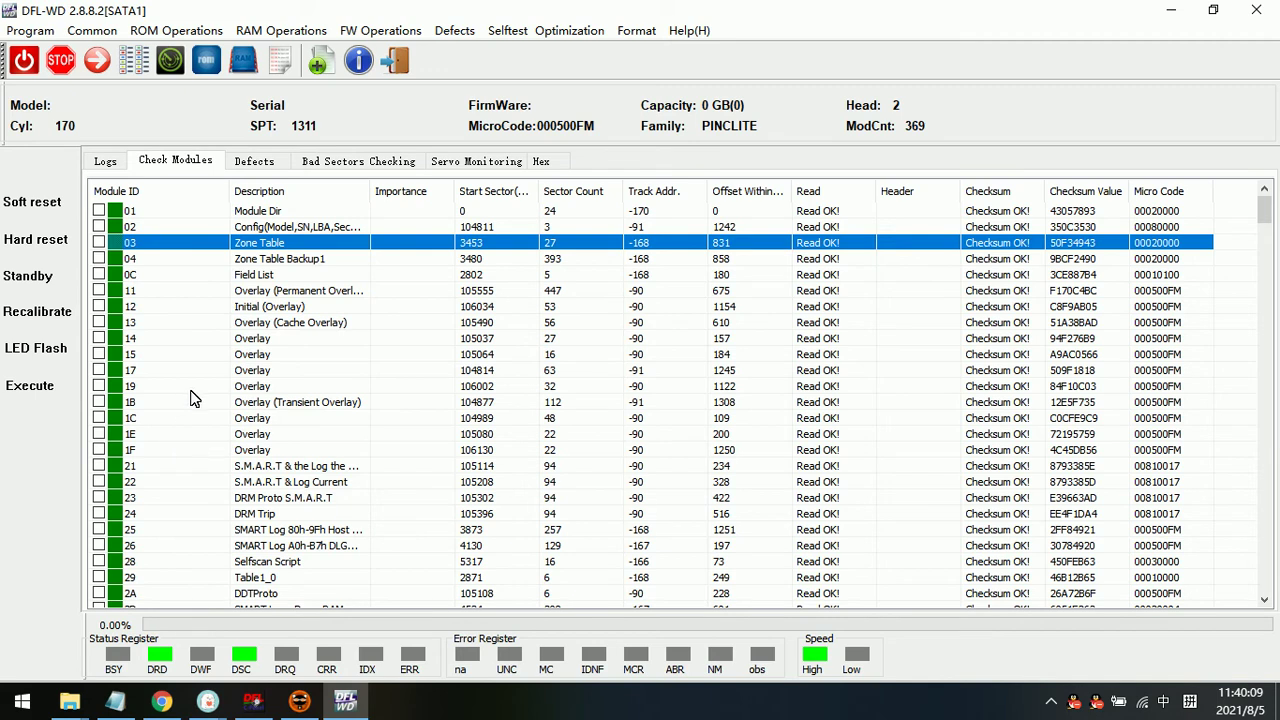
Step: Examine the hex content of module 11 (Permanent Overlay) and close it without writing
double_click(177, 295)
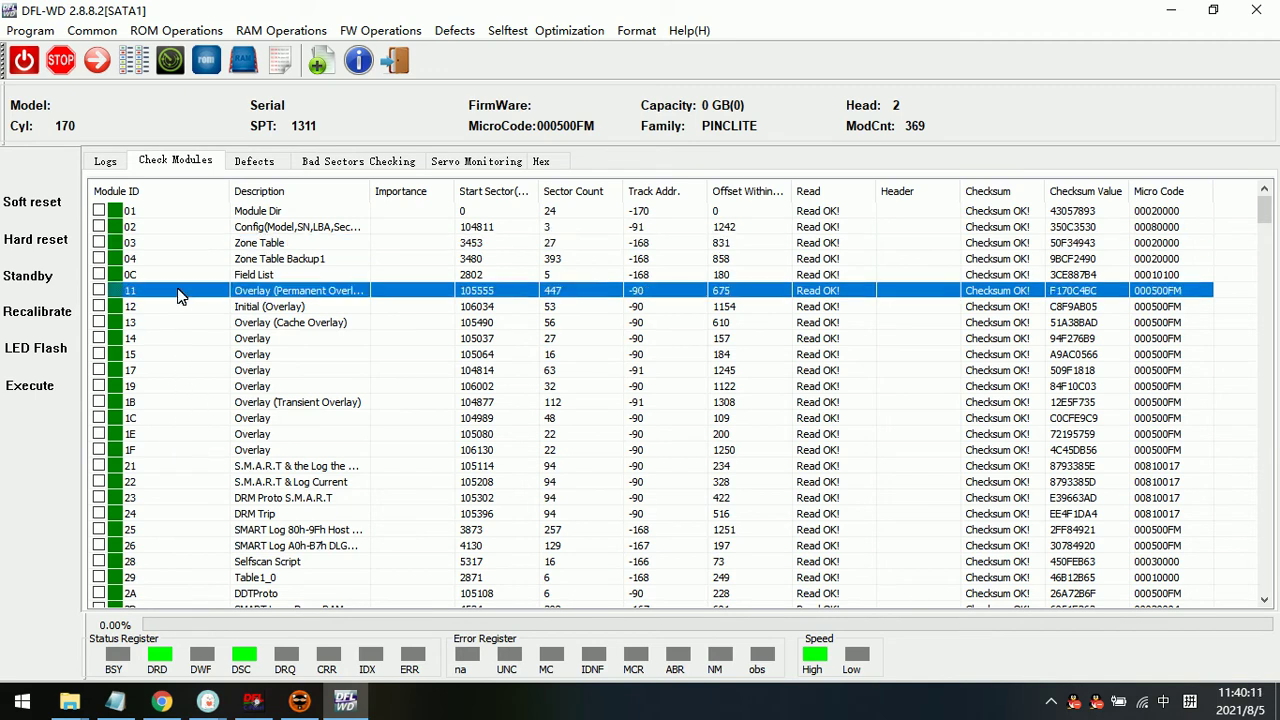
scroll(494, 470, down, 6)
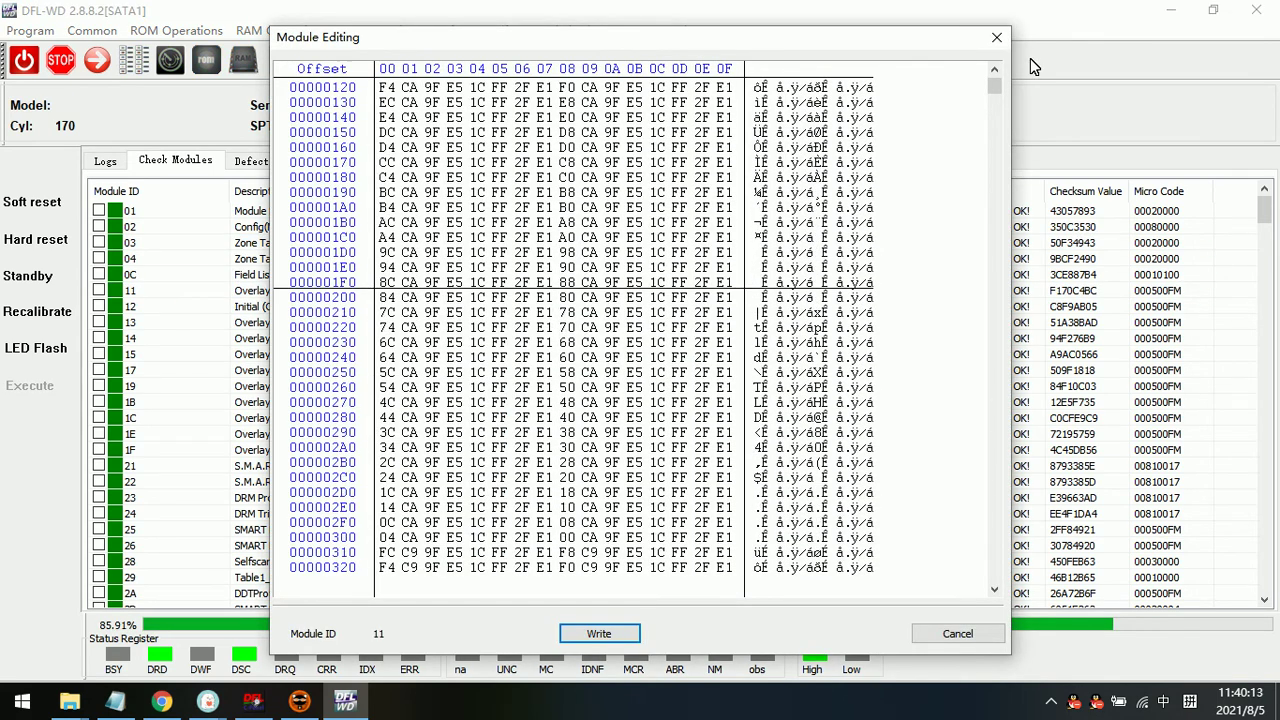
click(996, 37)
Step: Examine the hex content of module 31 (PushDown List) and close it without writing
scroll(147, 431, down, 3)
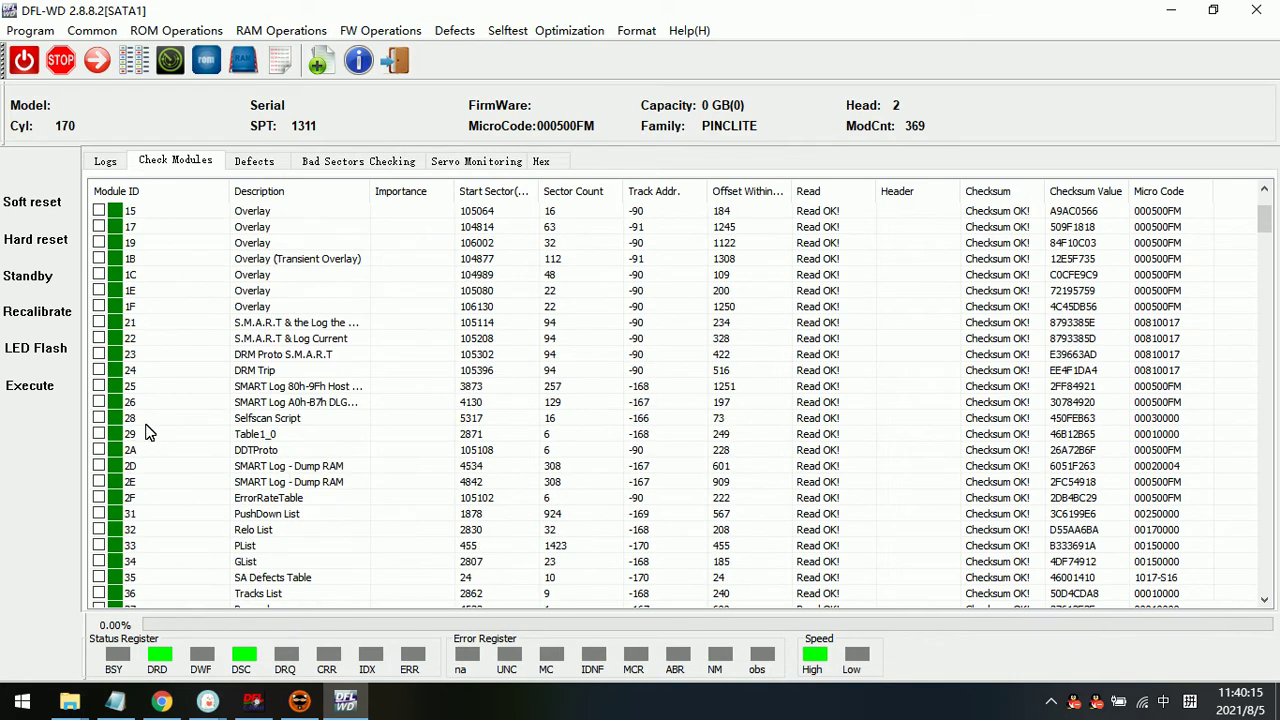
scroll(147, 431, down, 1)
double_click(155, 466)
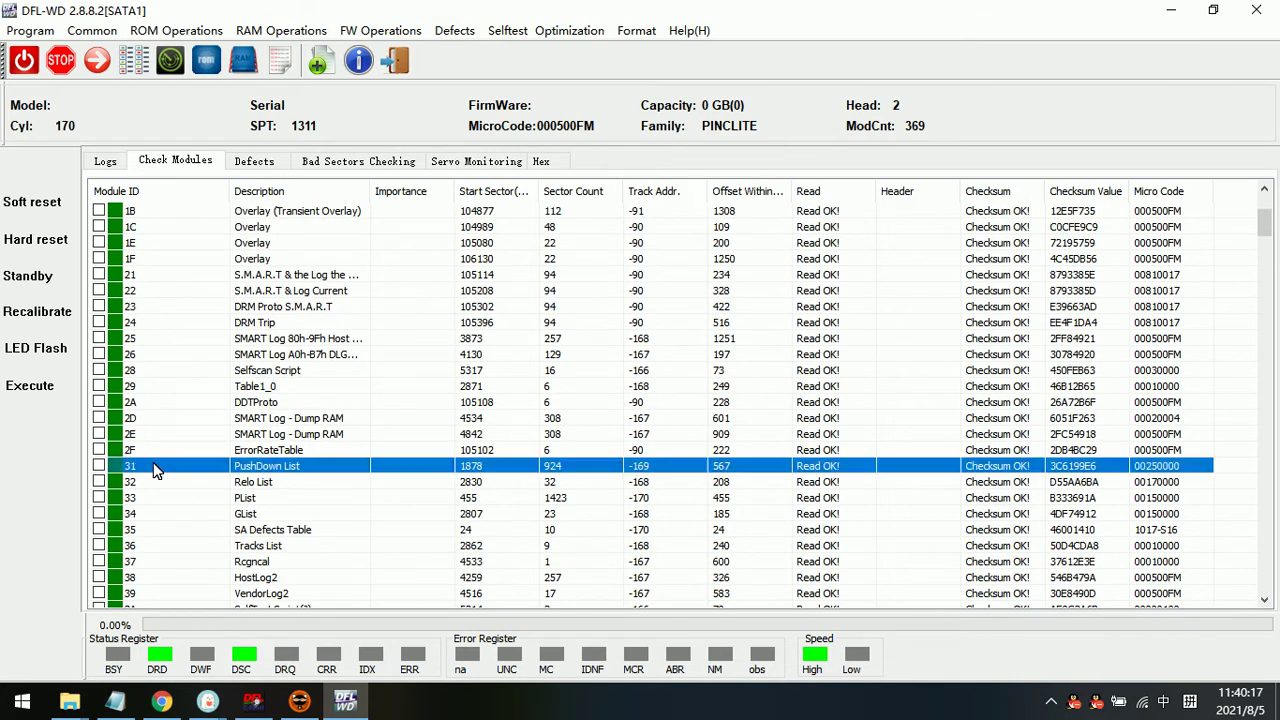
scroll(469, 477, down, 2)
scroll(469, 477, down, 4)
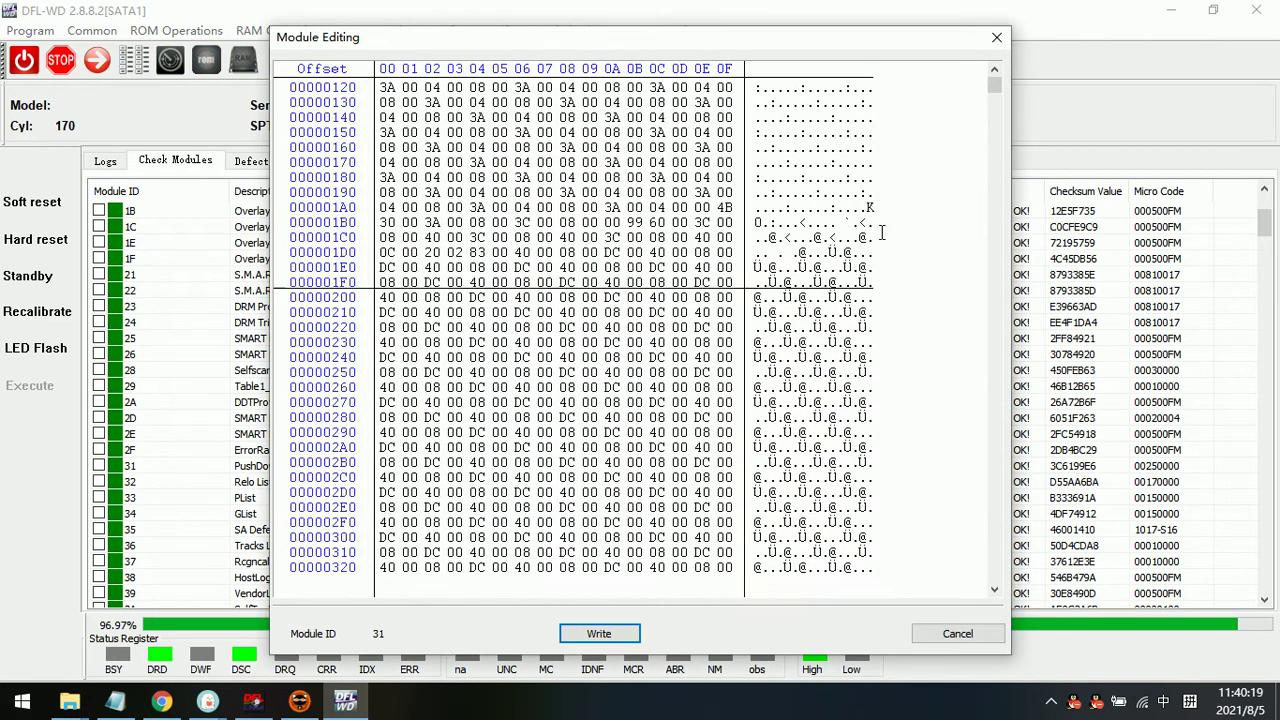
click(997, 37)
Step: Examine the hex content of module 32 (Relo List) and close it without writing
double_click(165, 481)
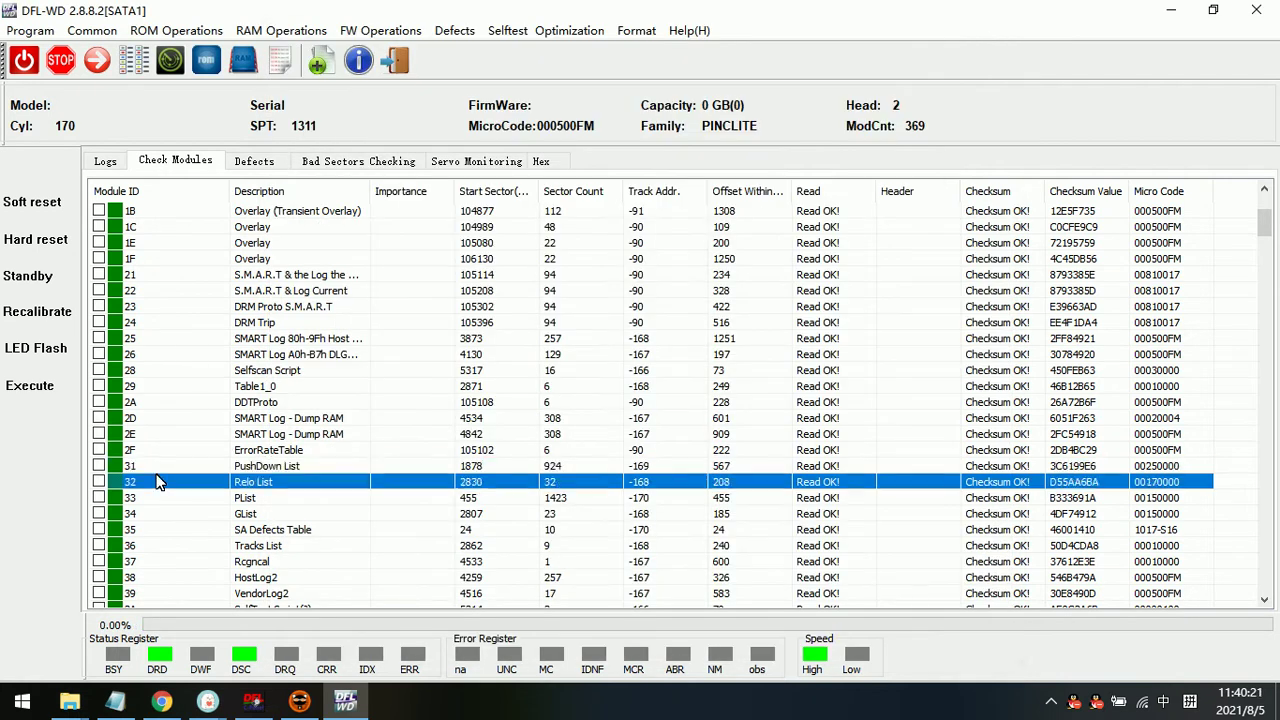
scroll(512, 342, down, 3)
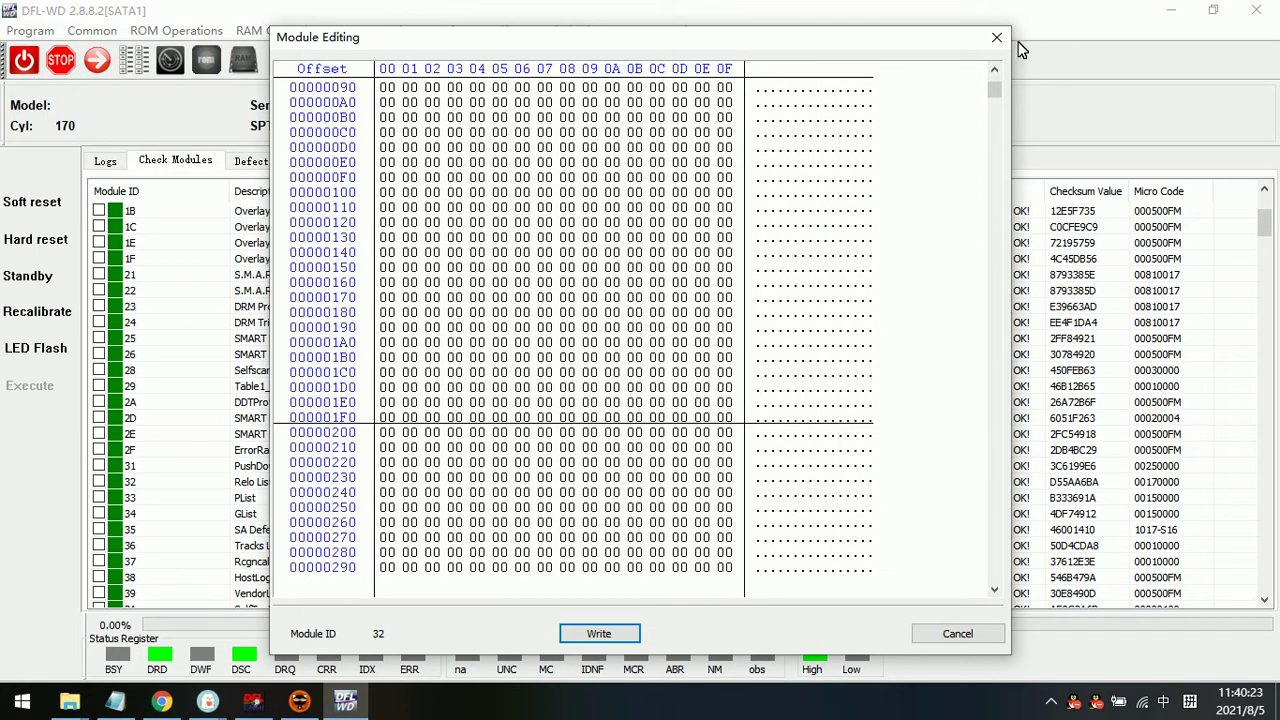
click(997, 37)
Step: Examine the hex content of module 40 (Adaptives) and close it without writing
scroll(181, 453, down, 4)
scroll(183, 483, down, 3)
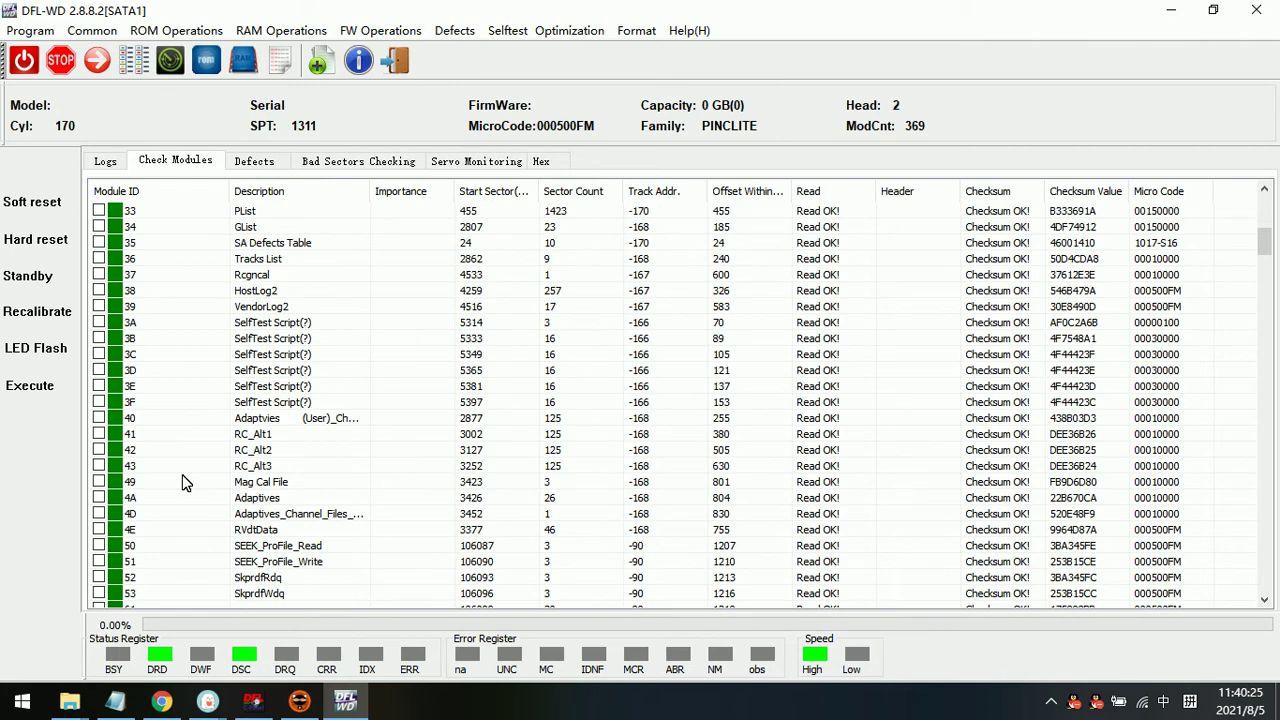
double_click(143, 418)
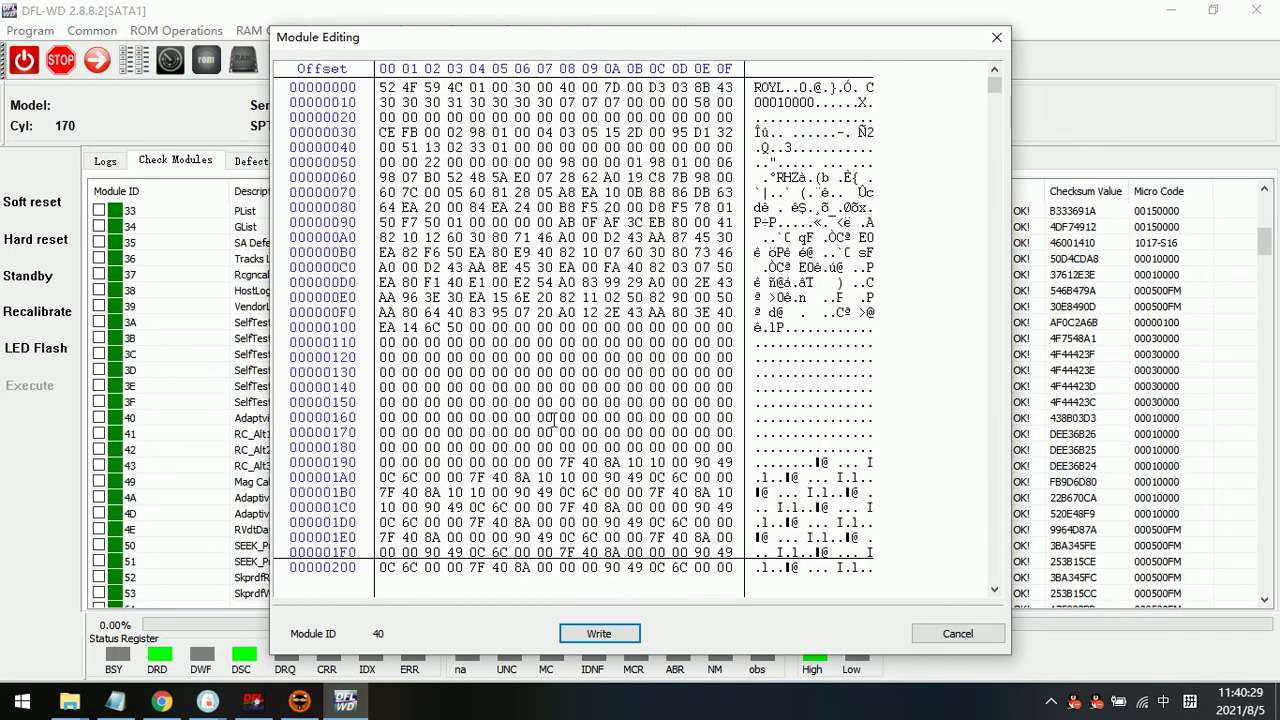
scroll(554, 420, down, 9)
scroll(554, 420, down, 7)
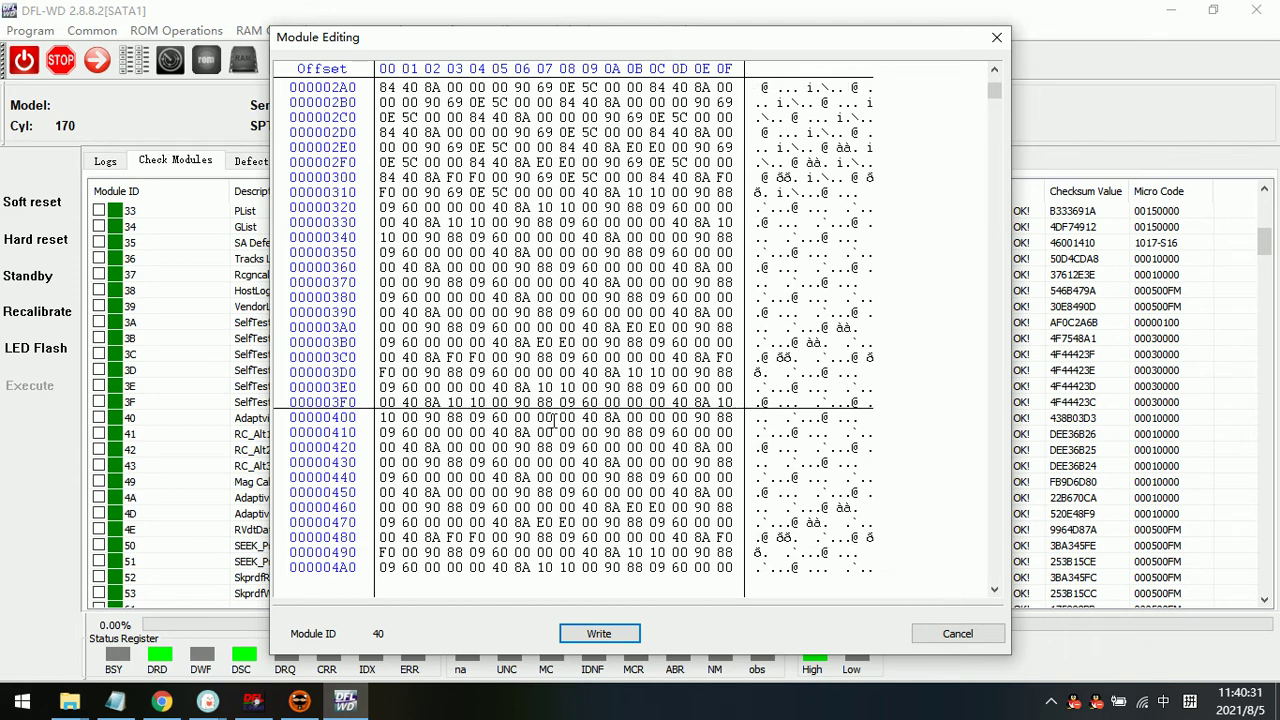
click(997, 44)
Step: Re-examine the hex content of module 03 (Zone Table) from its header onward and close it without writing
scroll(190, 335, up, 10)
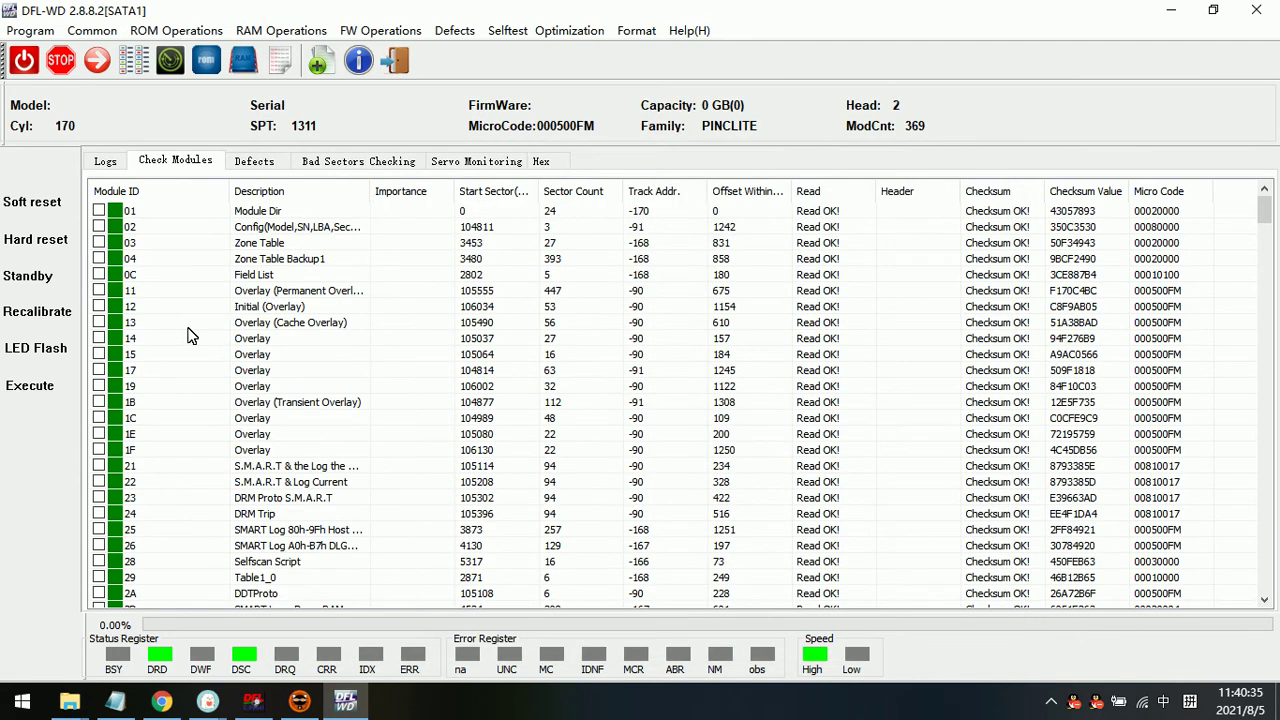
click(161, 229)
click(155, 243)
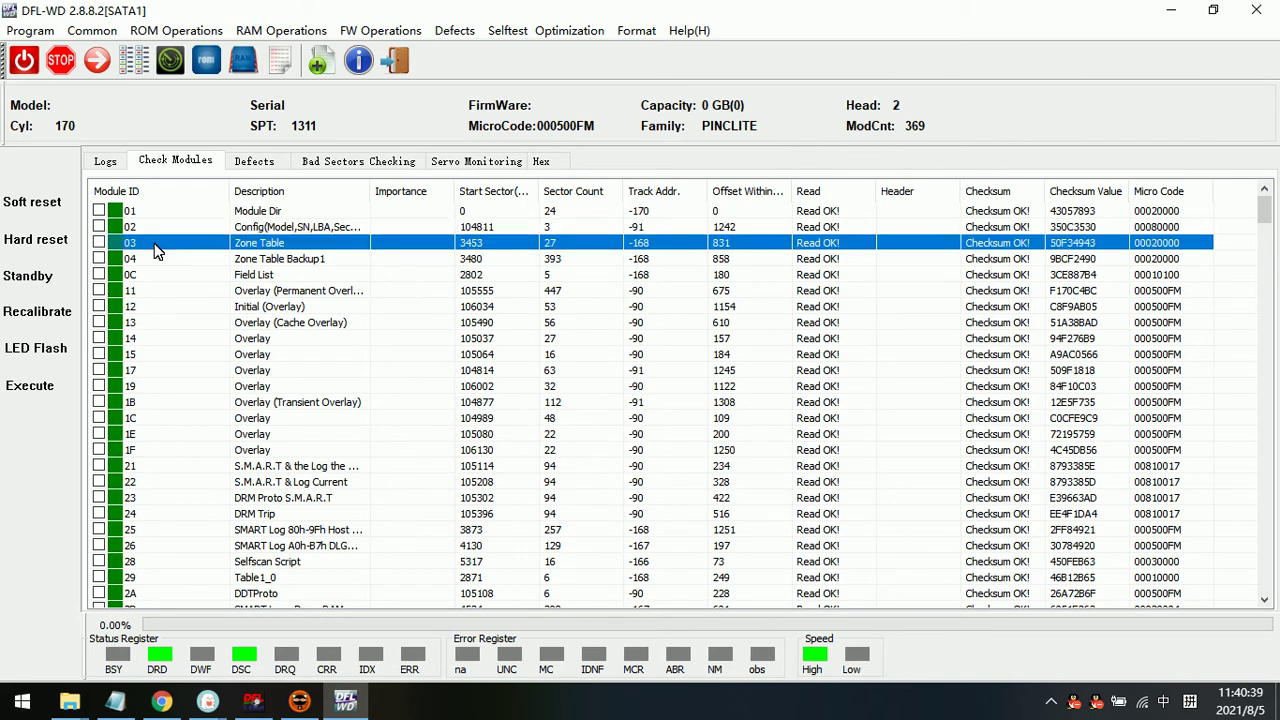
double_click(154, 243)
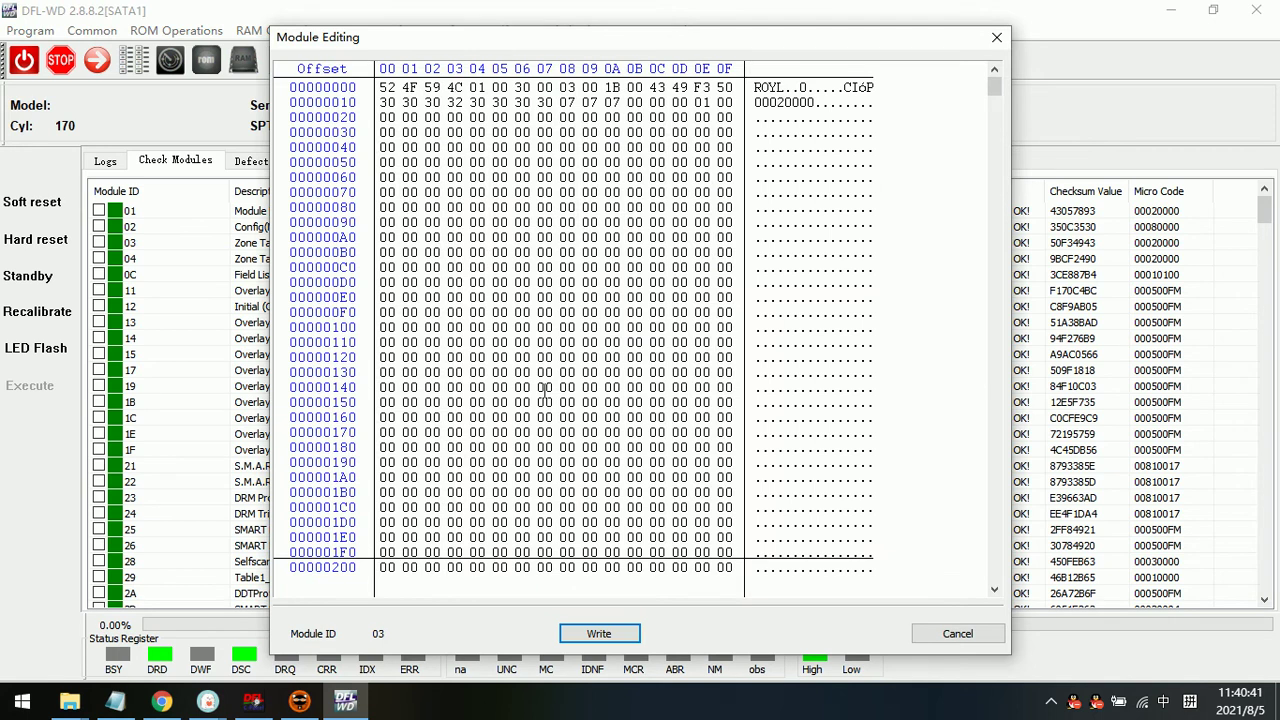
scroll(488, 414, down, 3)
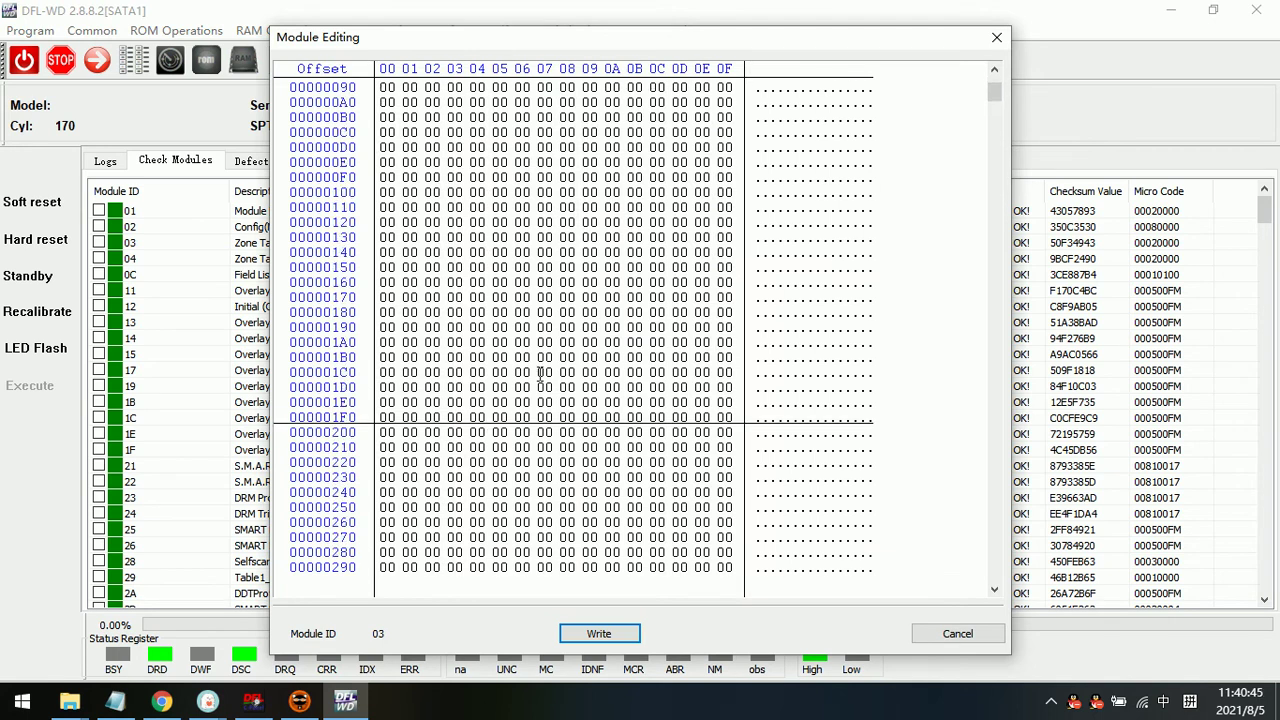
scroll(510, 335, up, 3)
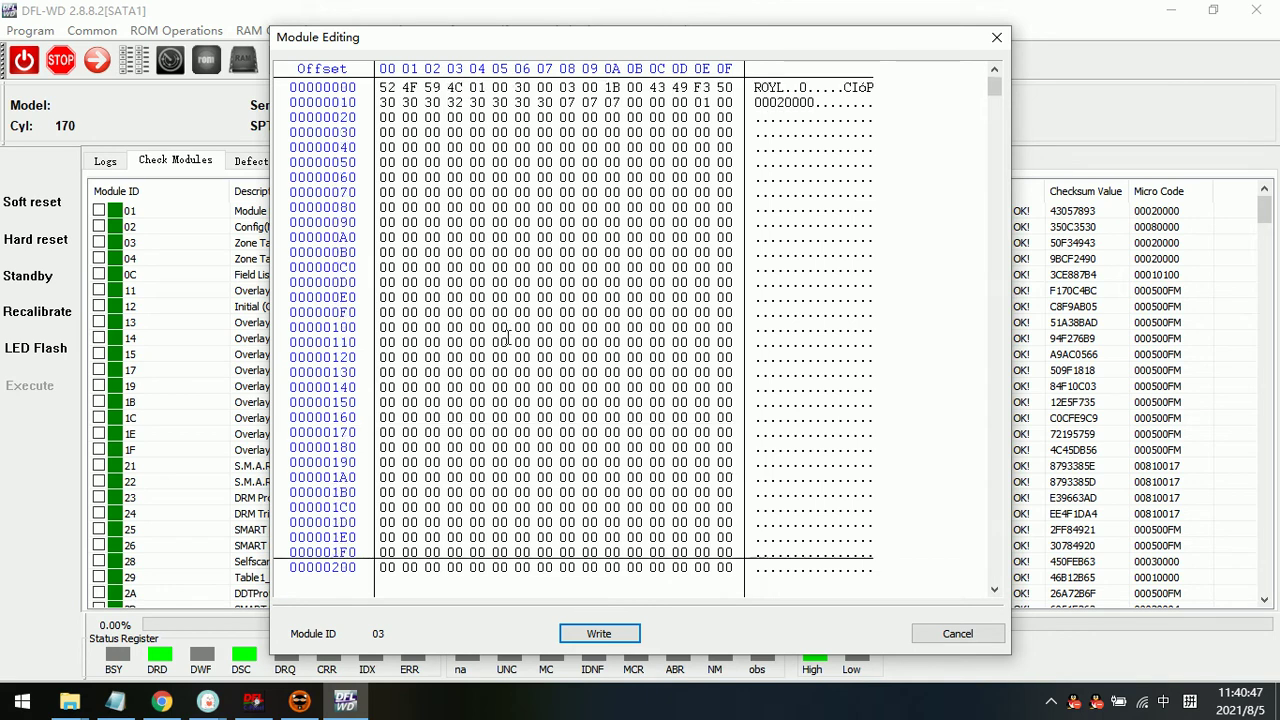
click(999, 38)
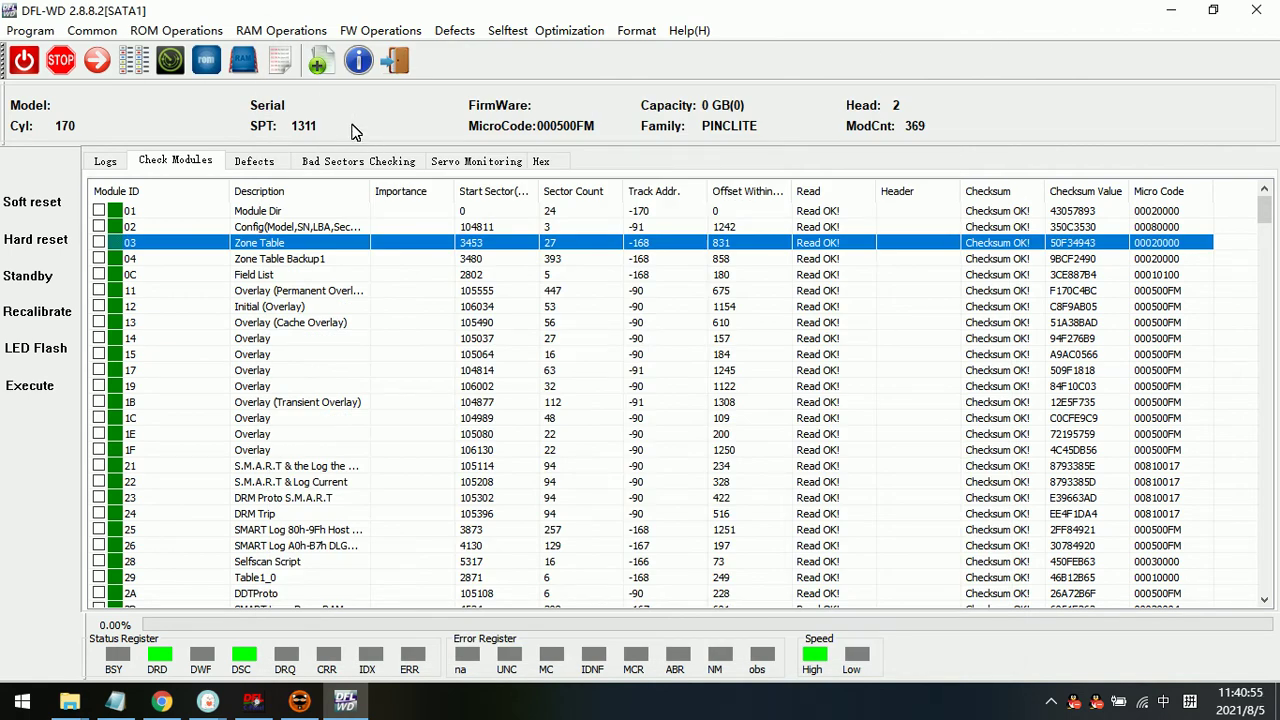
click(378, 31)
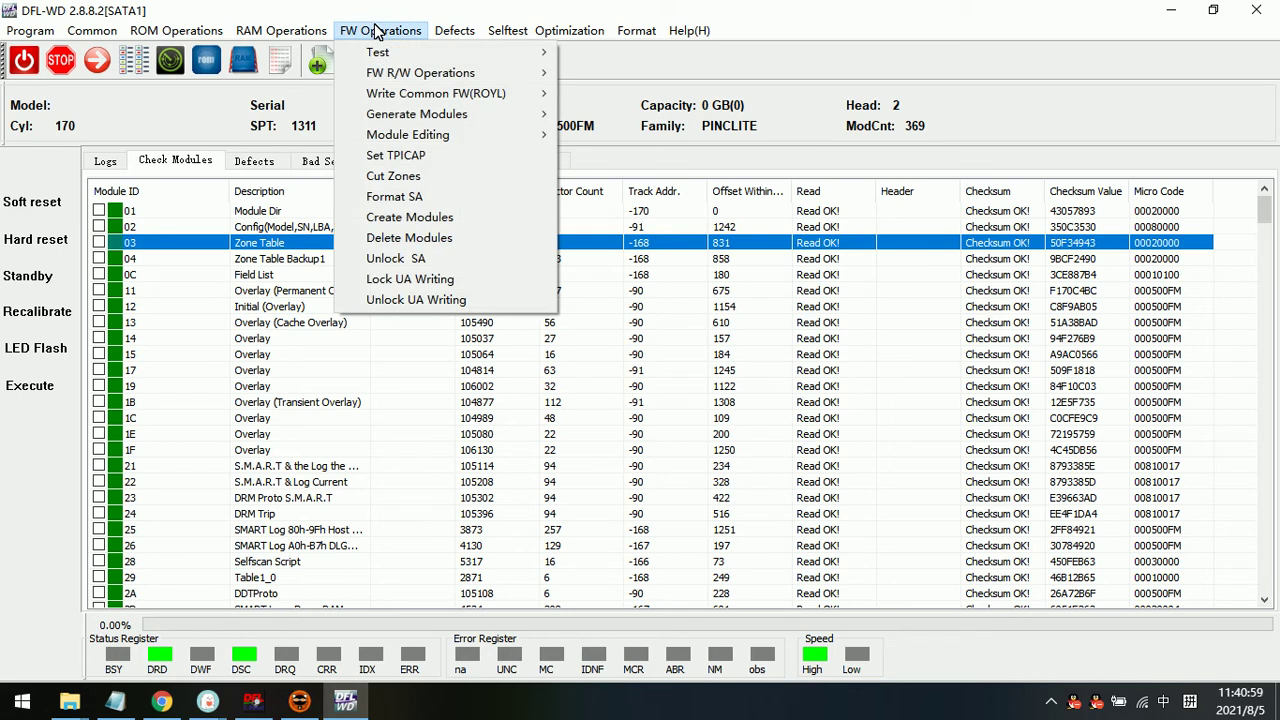
mouse_move(482, 116)
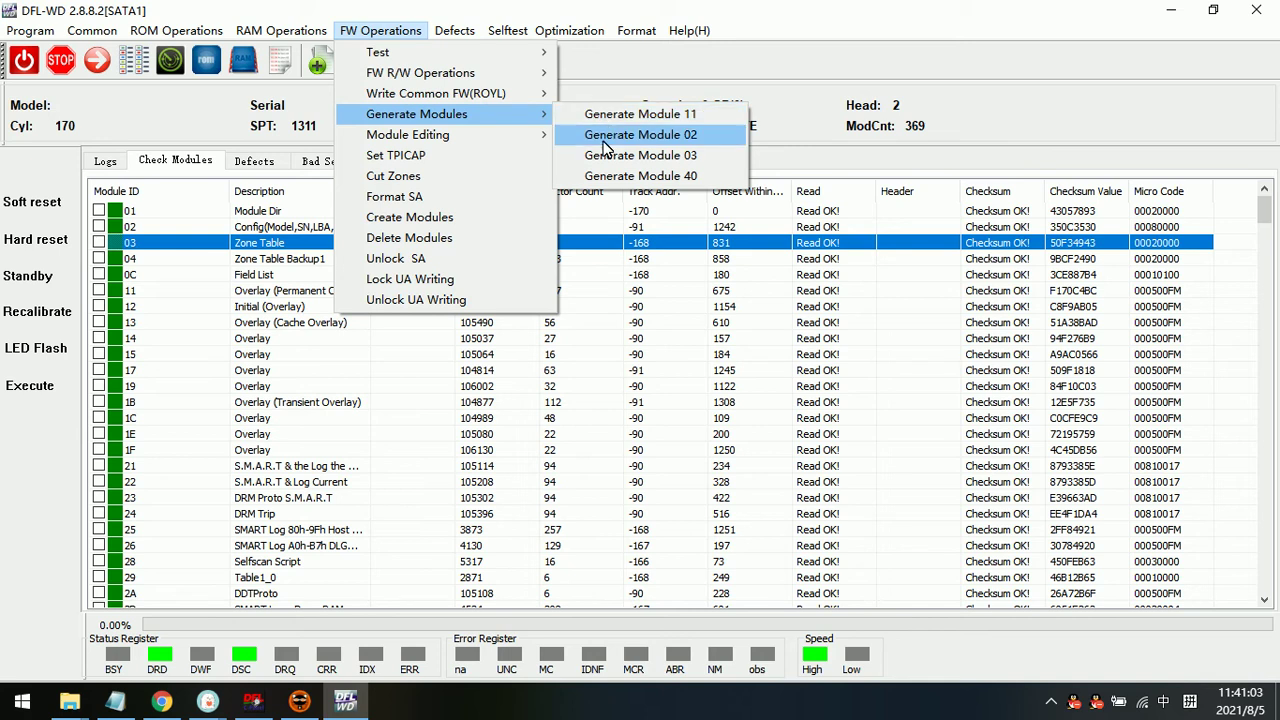
click(216, 120)
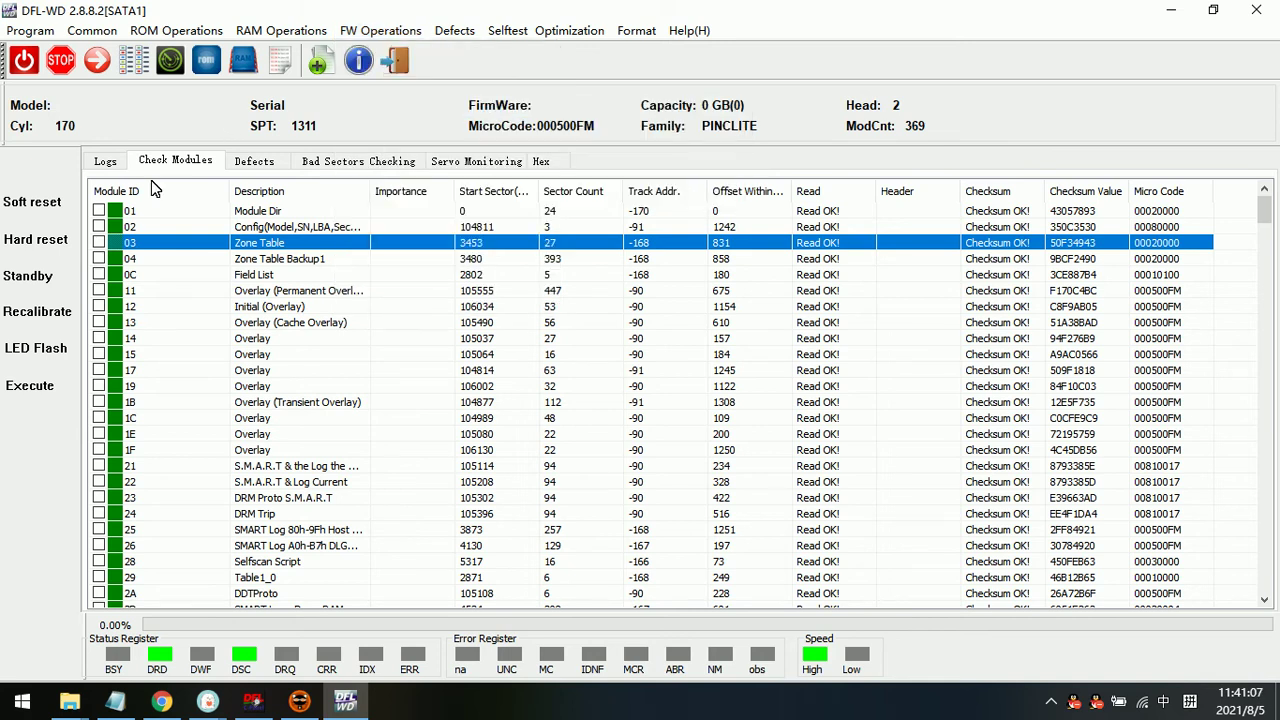
scroll(203, 388, down, 3)
scroll(200, 388, up, 3)
Step: Back up all listed firmware modules to the default path, reading them according to ID, and check the log
click(378, 33)
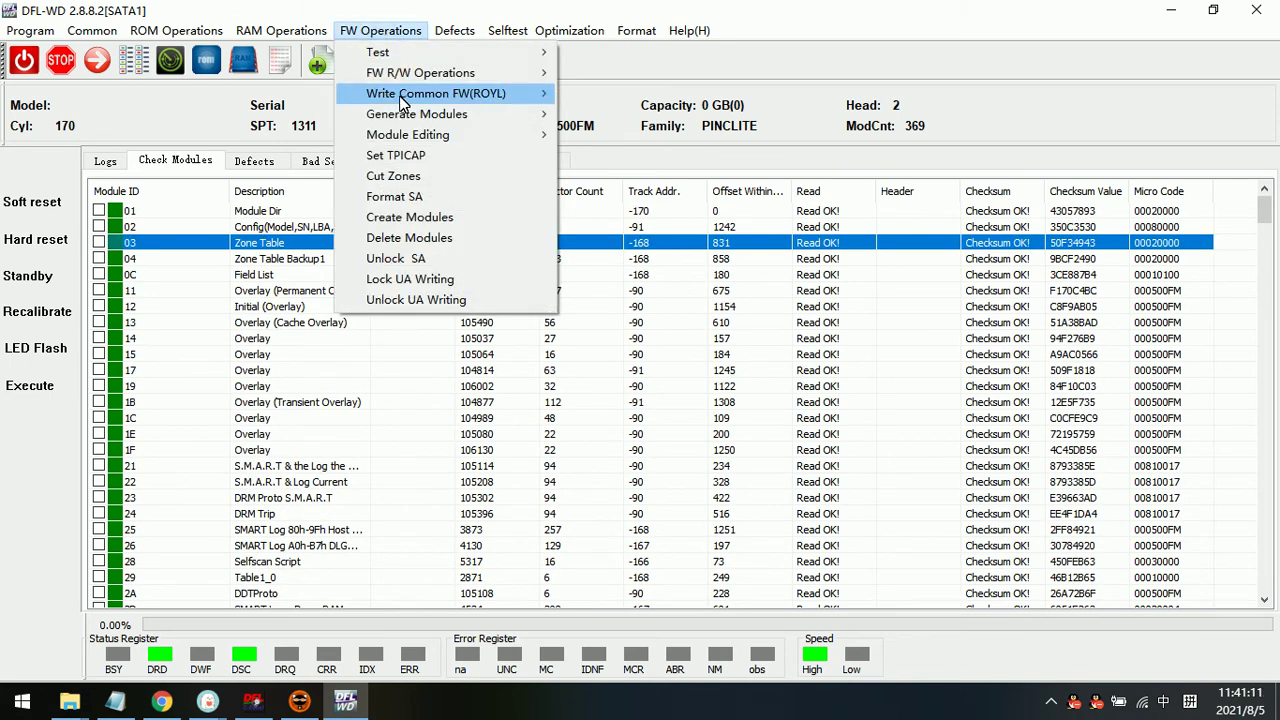
mouse_move(436, 80)
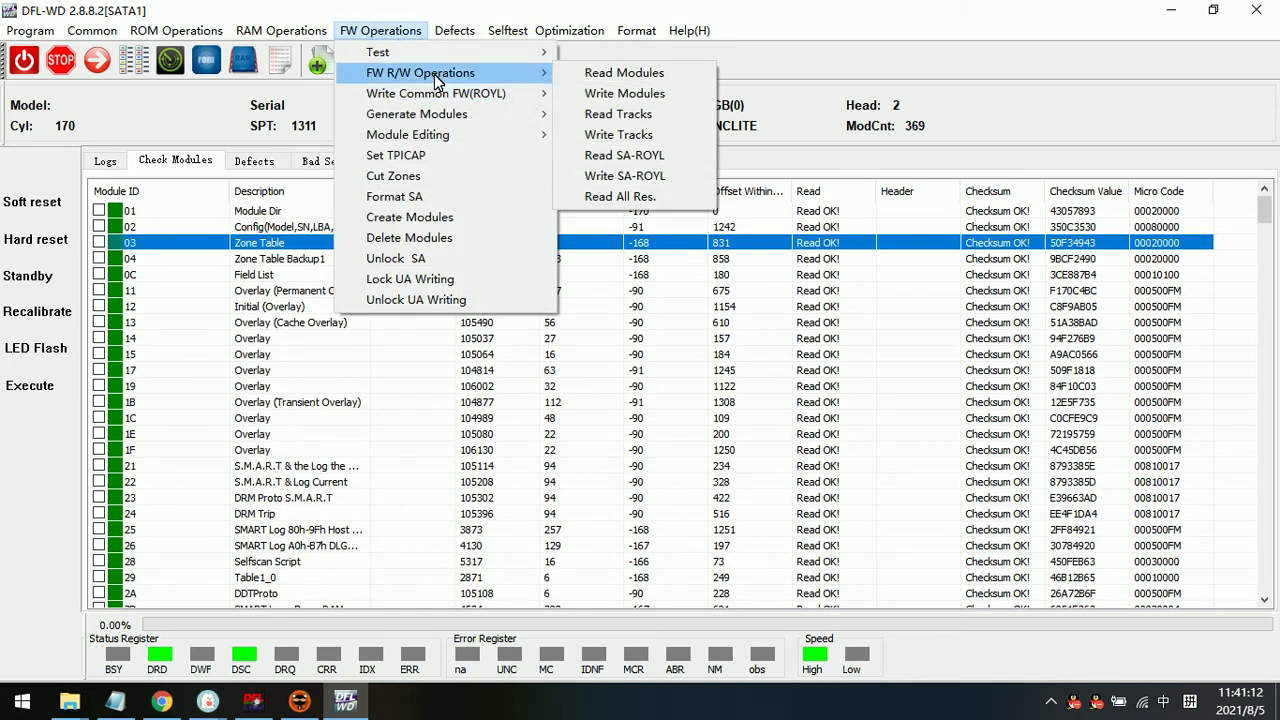
click(627, 75)
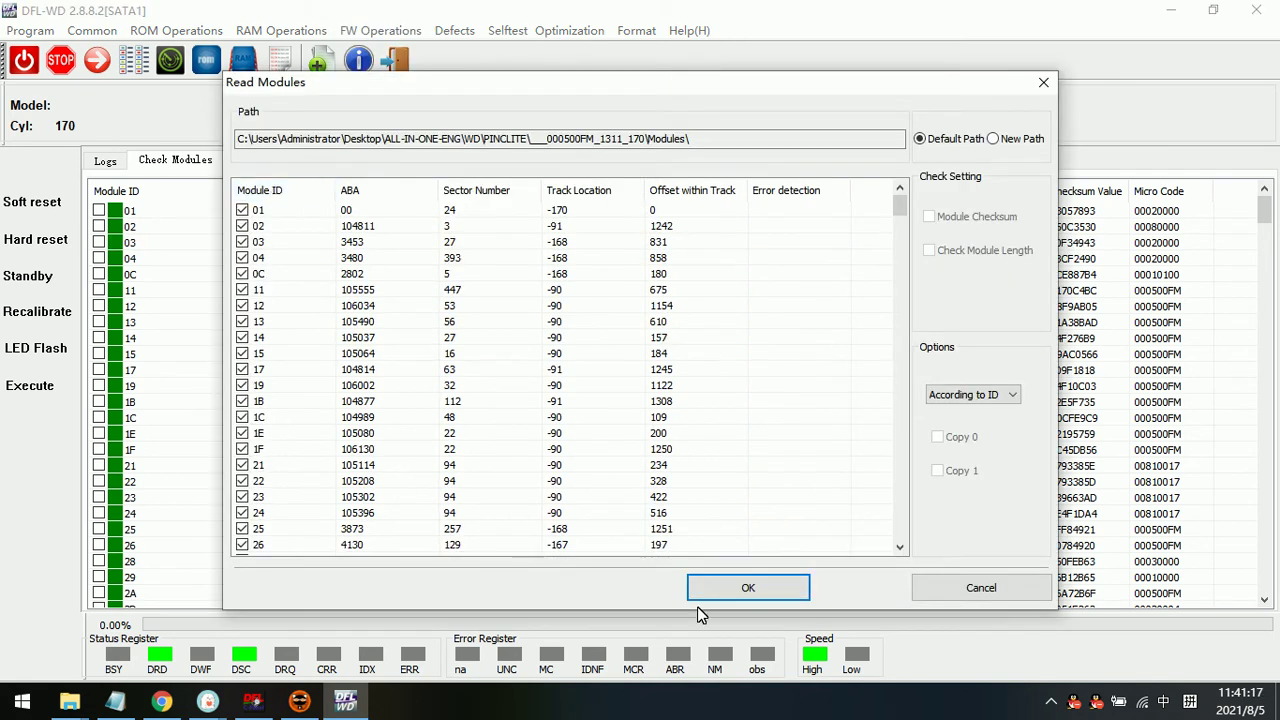
click(745, 587)
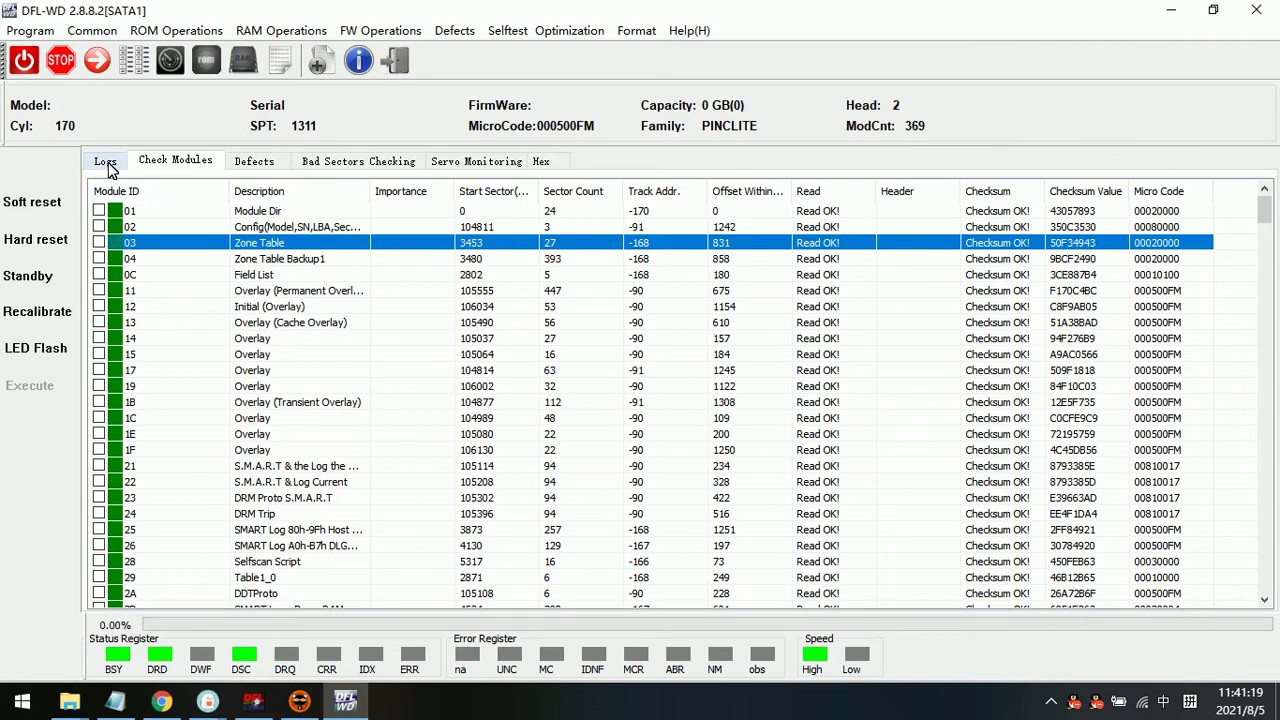
click(105, 161)
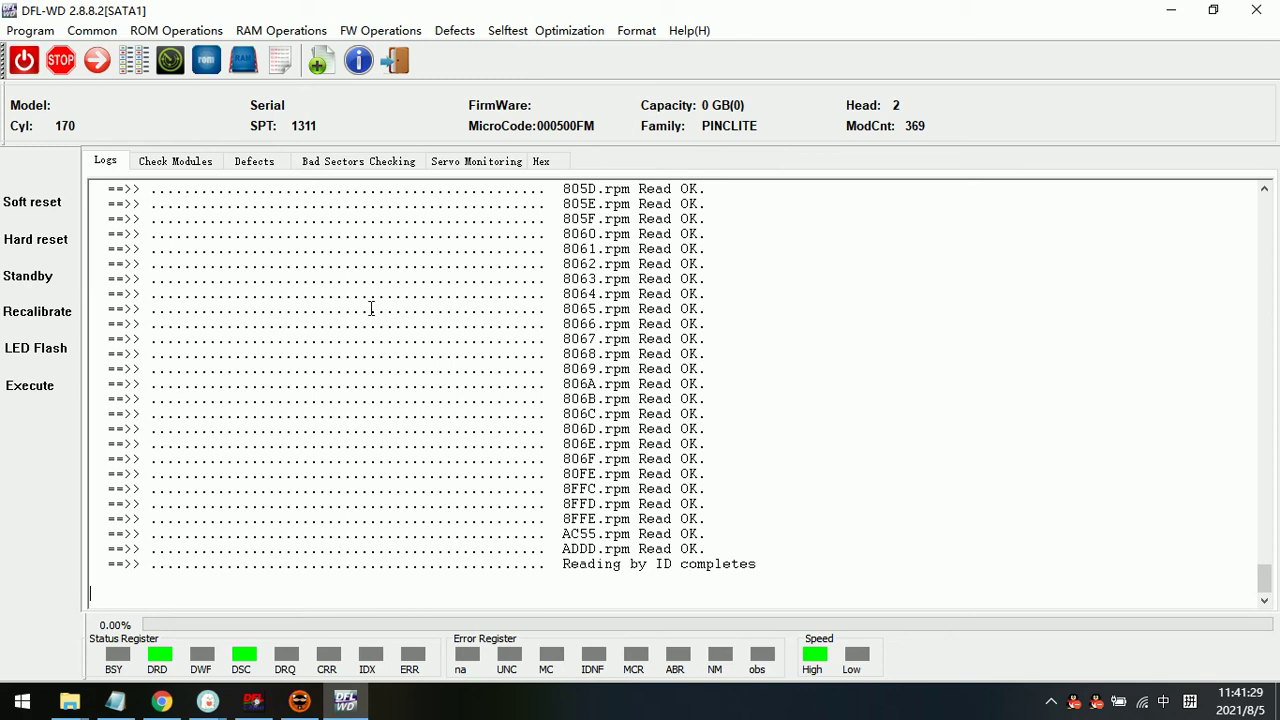
Step: Try to generate module 03 and read the complete generation messages in the log
click(174, 161)
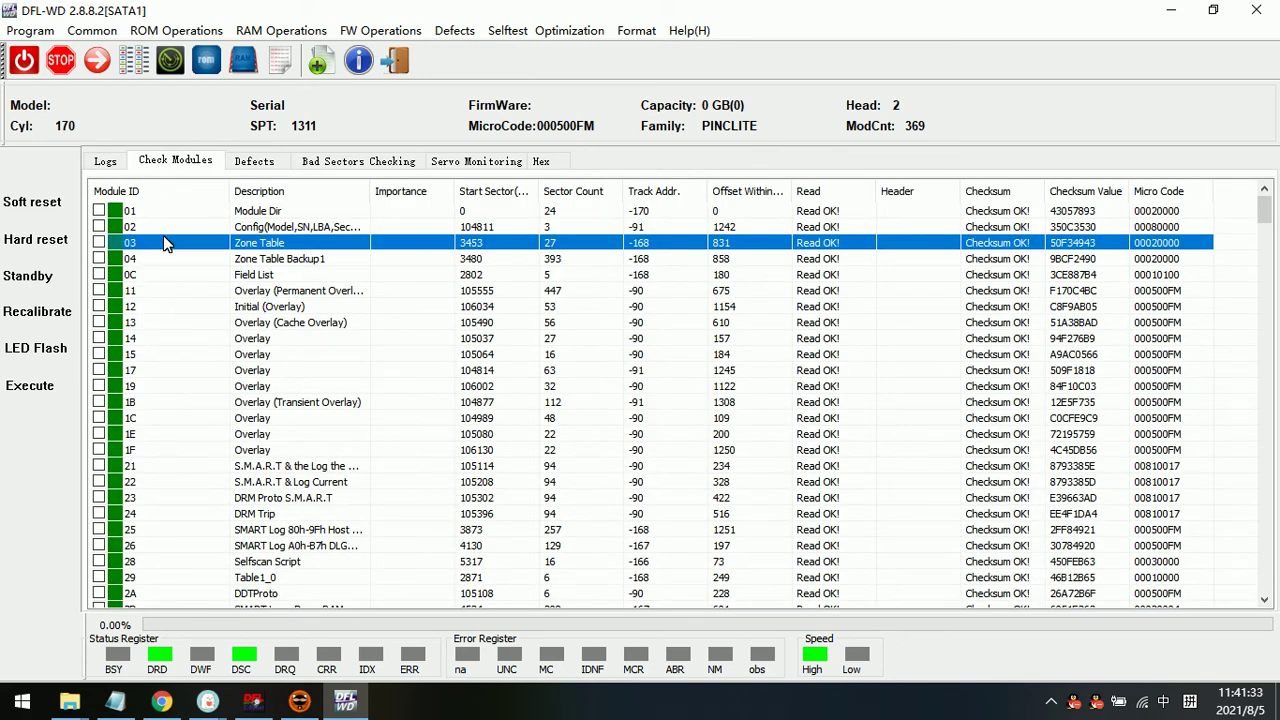
click(400, 31)
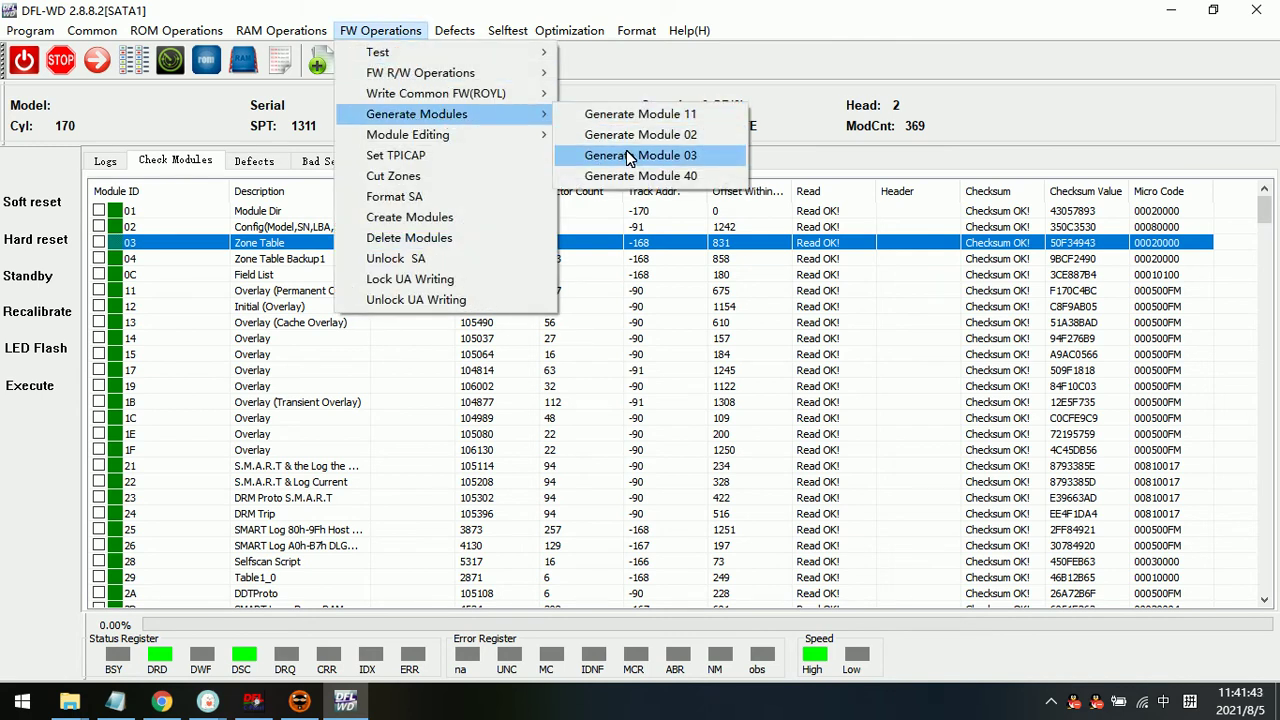
click(627, 157)
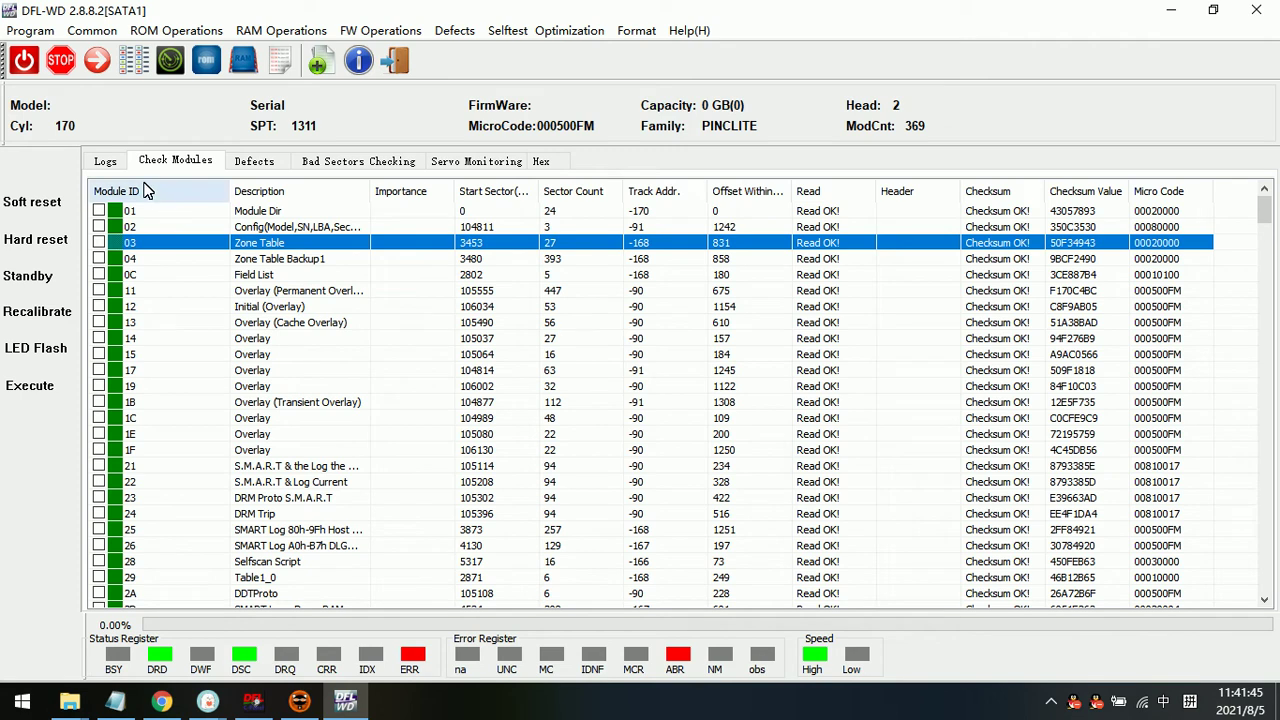
click(105, 163)
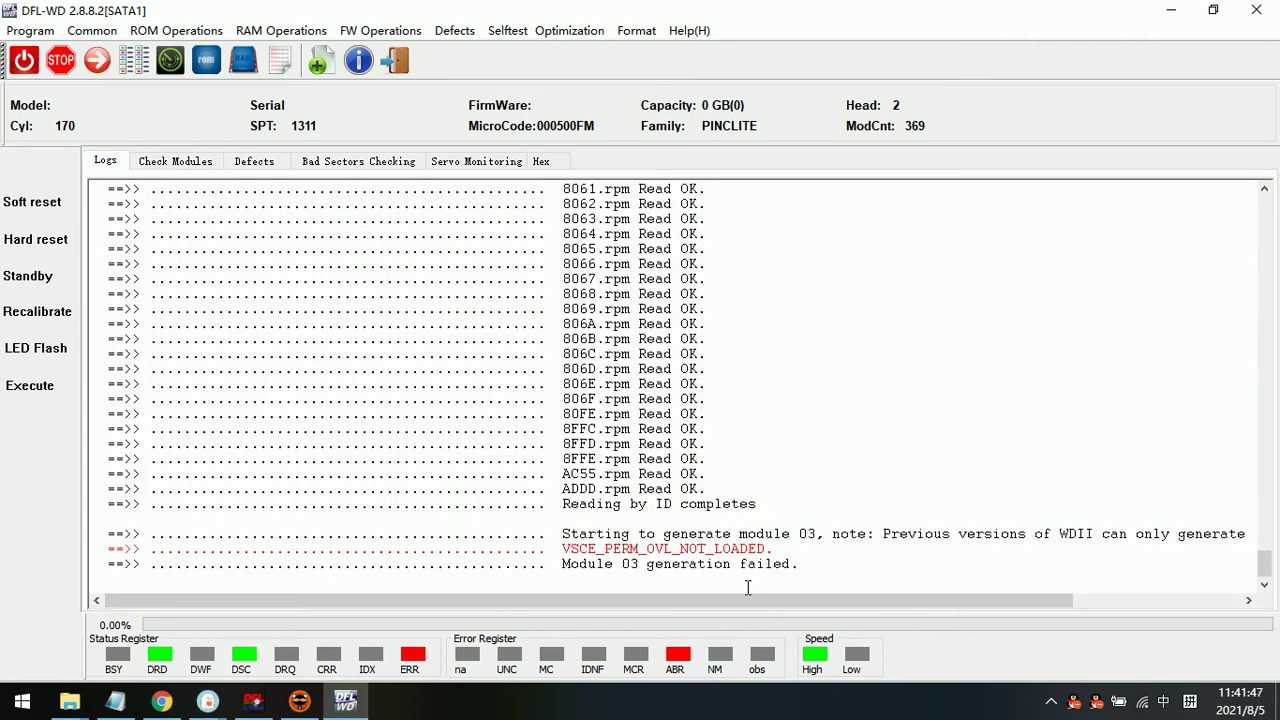
drag(745, 598, 965, 583)
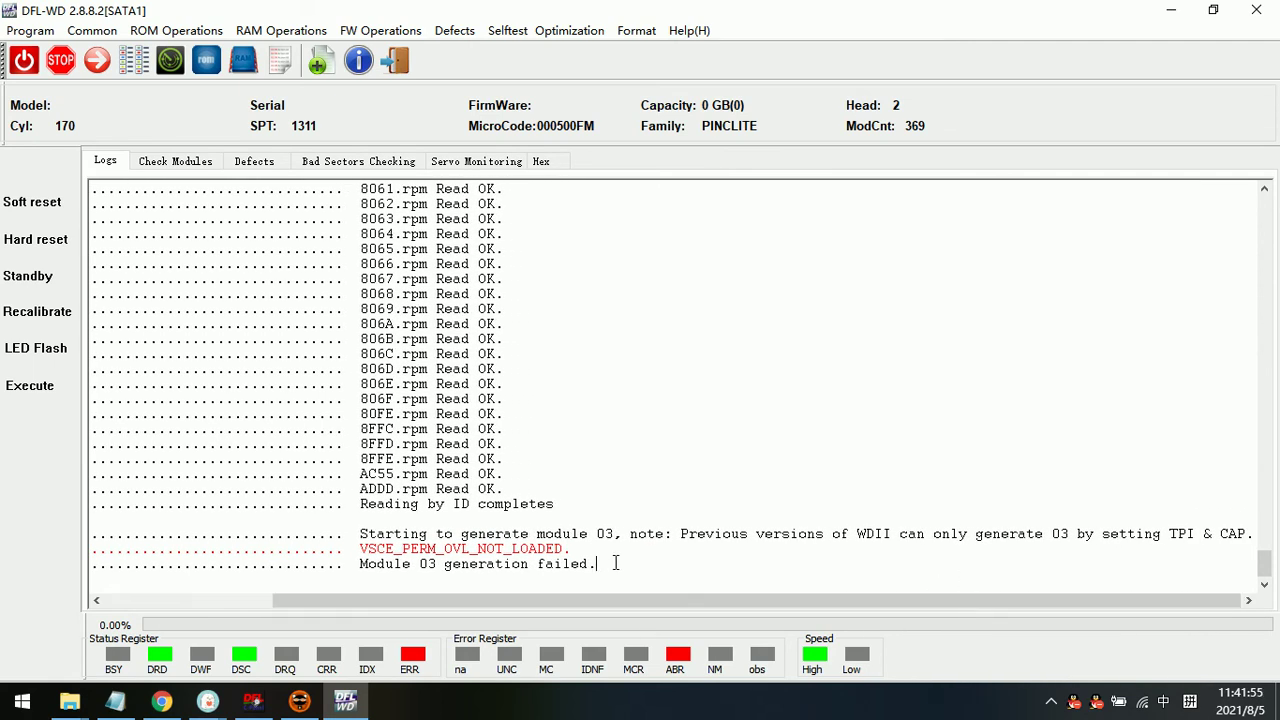
drag(520, 601, 288, 573)
Step: Inspect the hex content of module 03 after the generation attempt and close it without writing
click(186, 166)
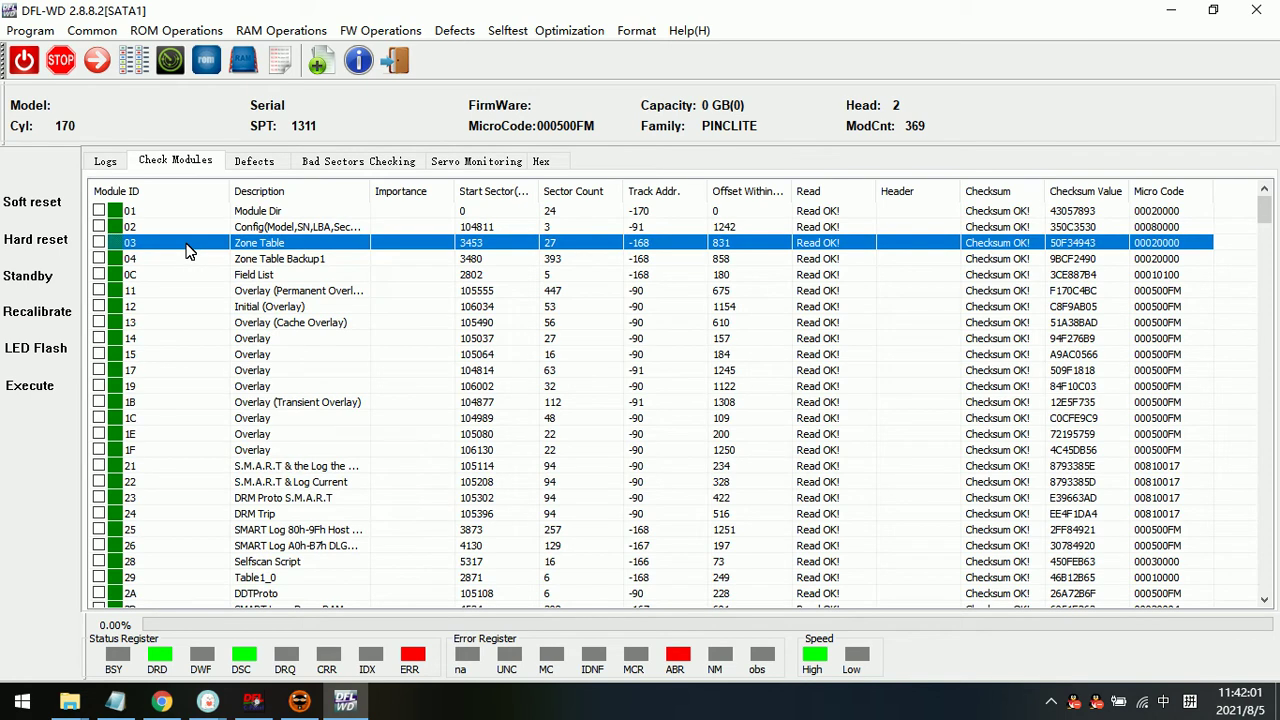
double_click(187, 245)
scroll(497, 443, down, 9)
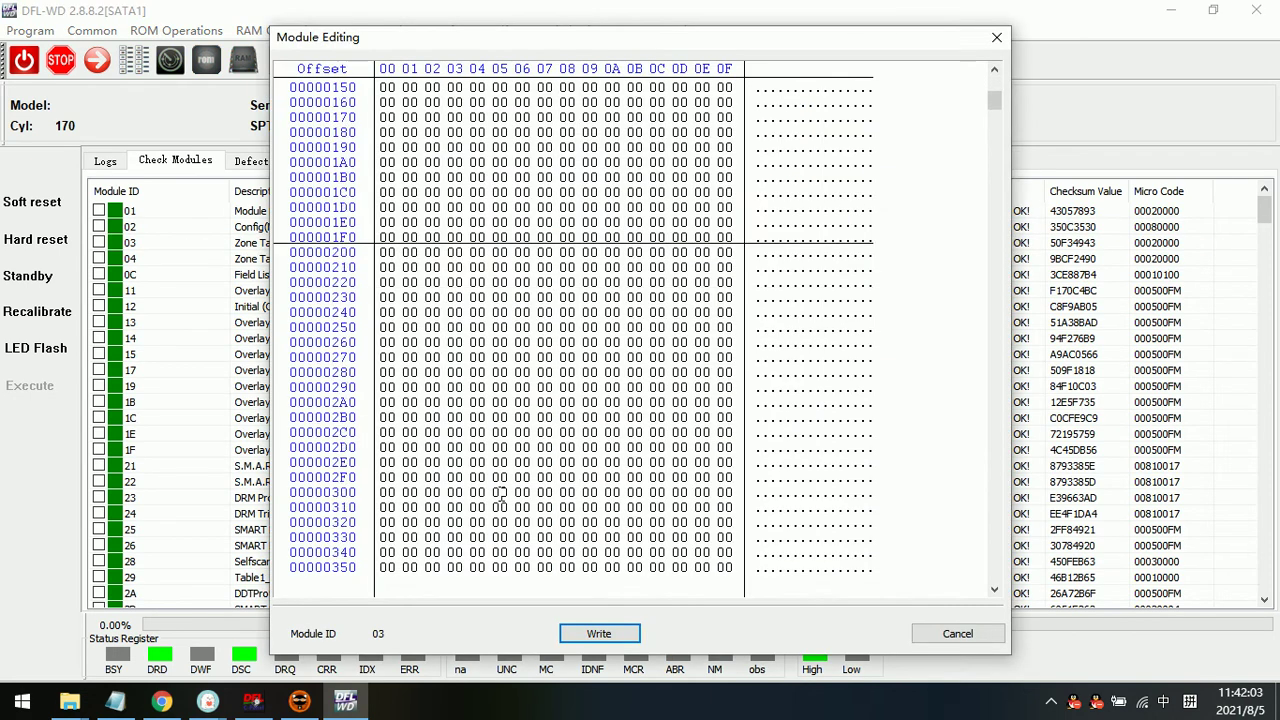
scroll(503, 492, up, 9)
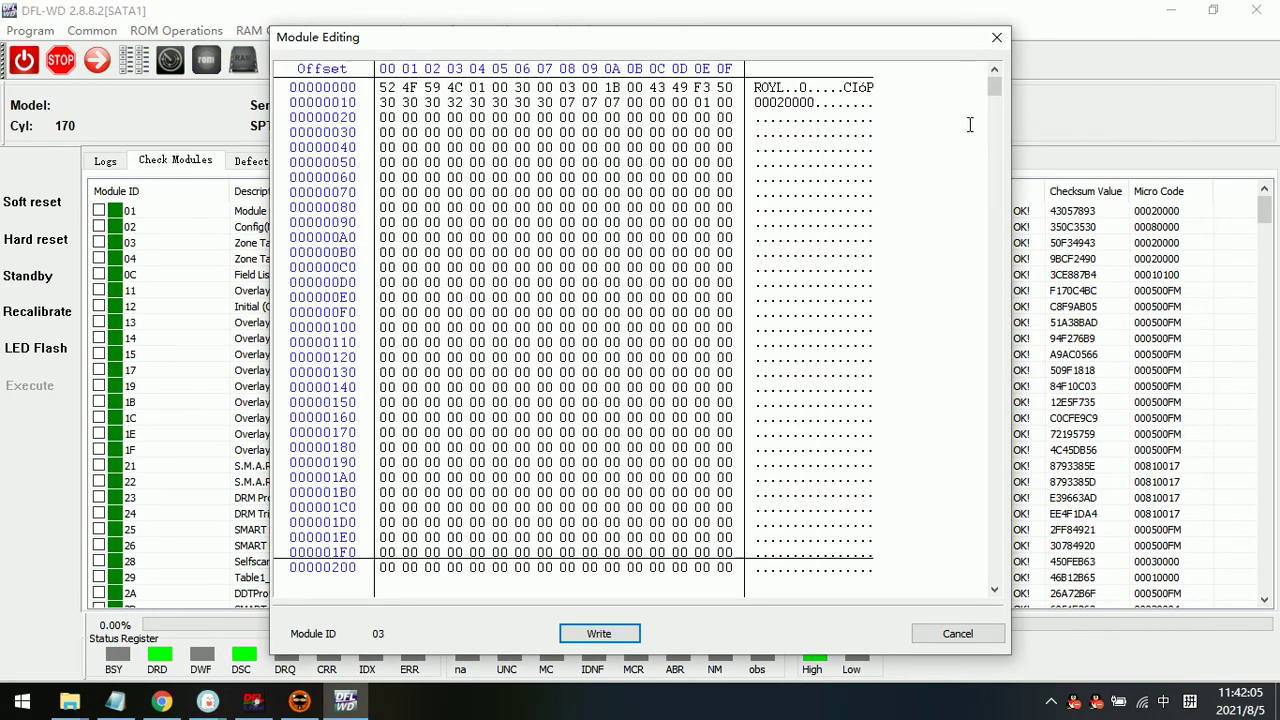
click(996, 37)
Step: Load ATA from the Modules folder of the WDC WD3200AAKS-75L9A0 backup and check the loaded modules in the log
click(171, 258)
click(170, 246)
click(94, 31)
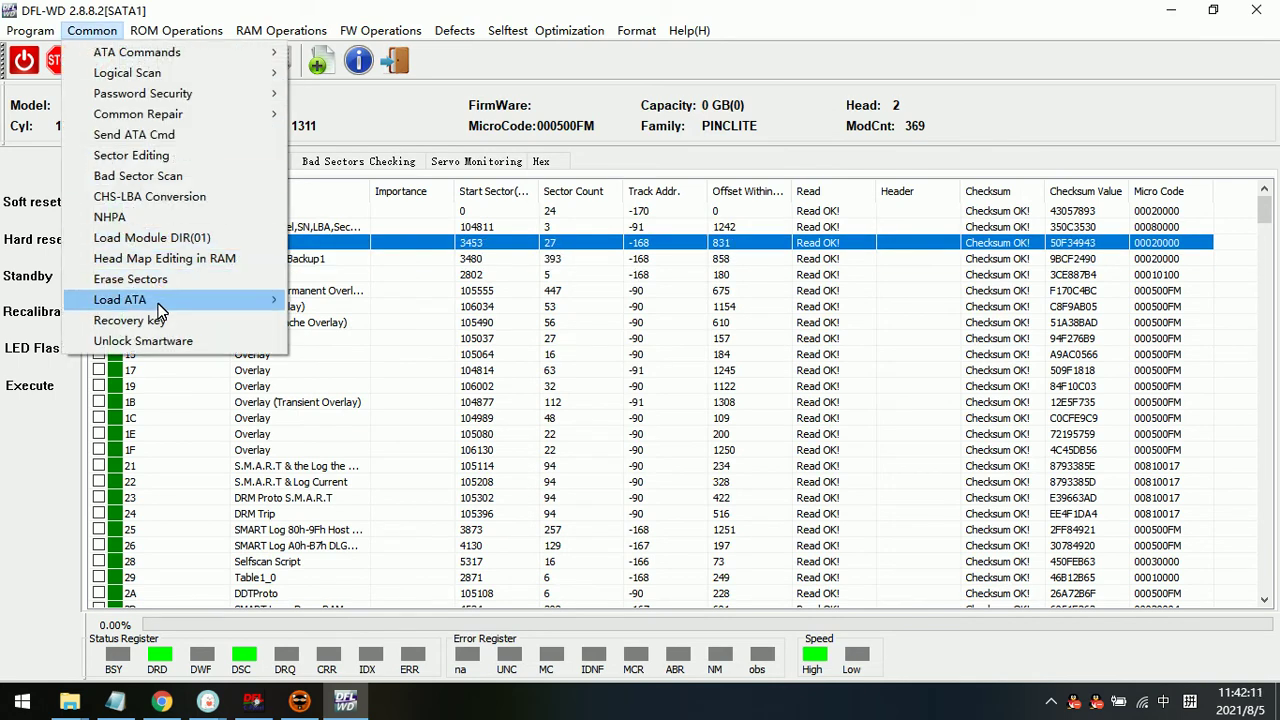
mouse_move(160, 305)
click(350, 301)
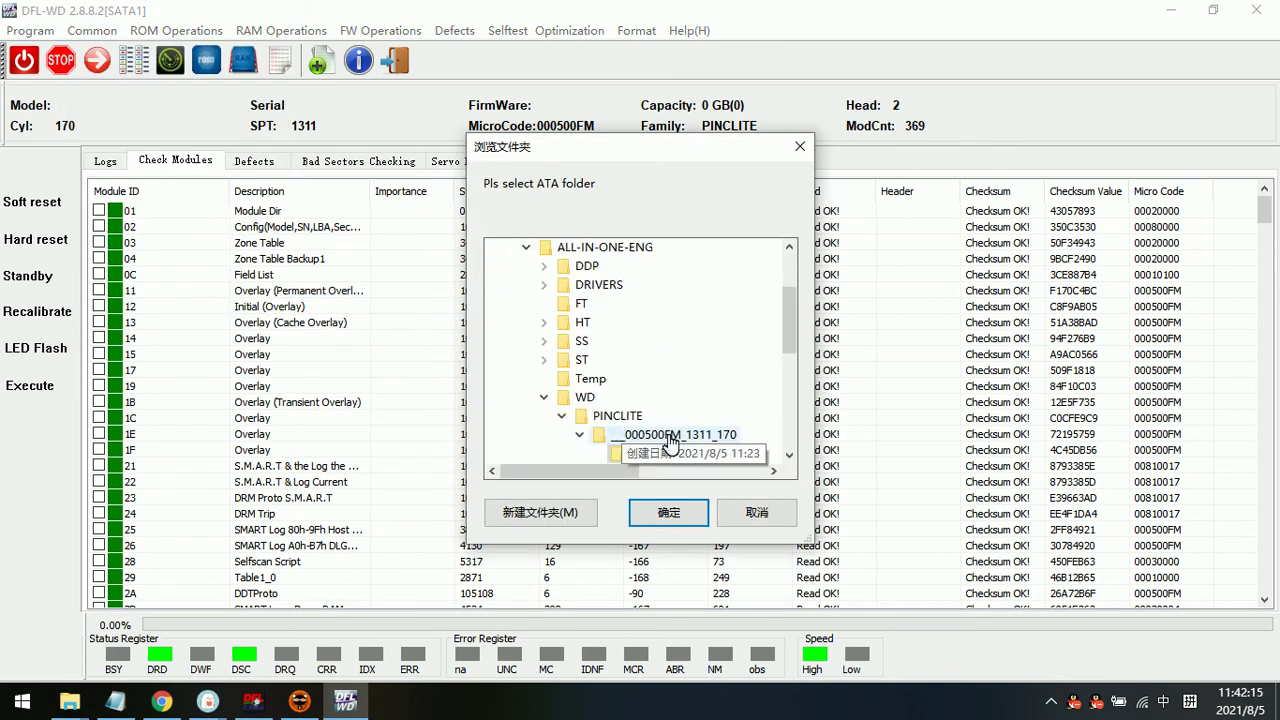
double_click(700, 434)
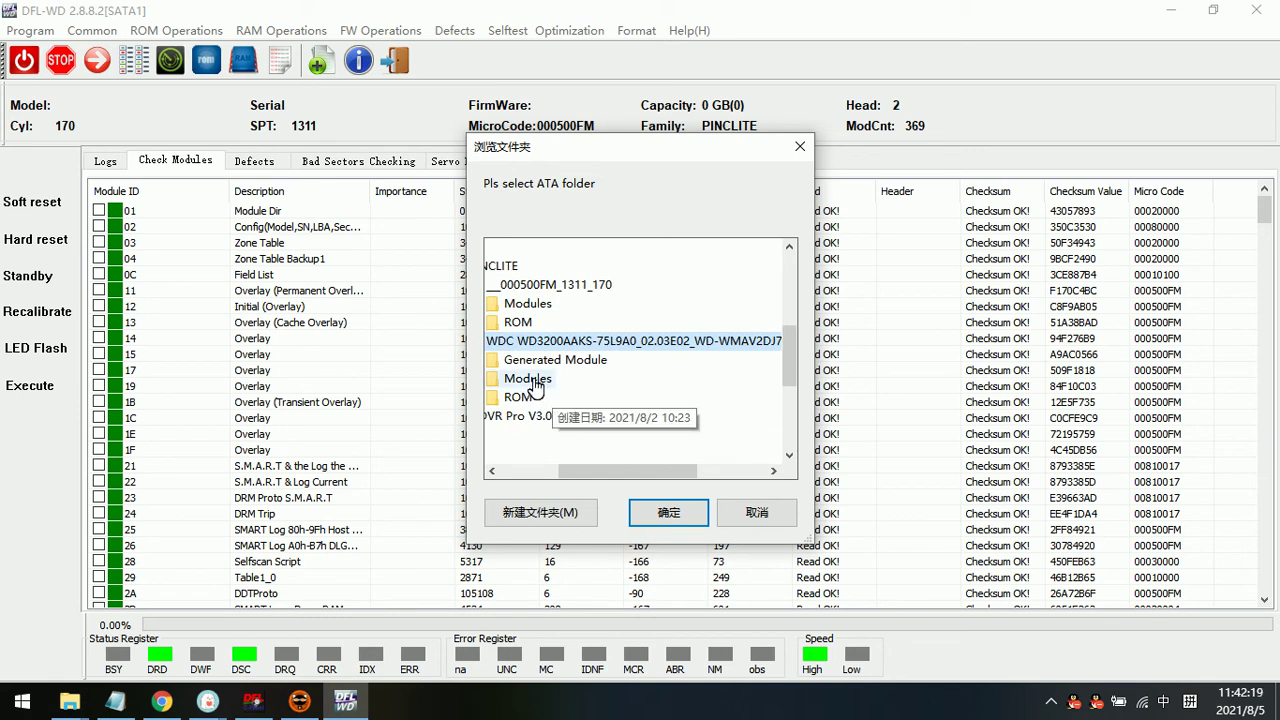
click(533, 383)
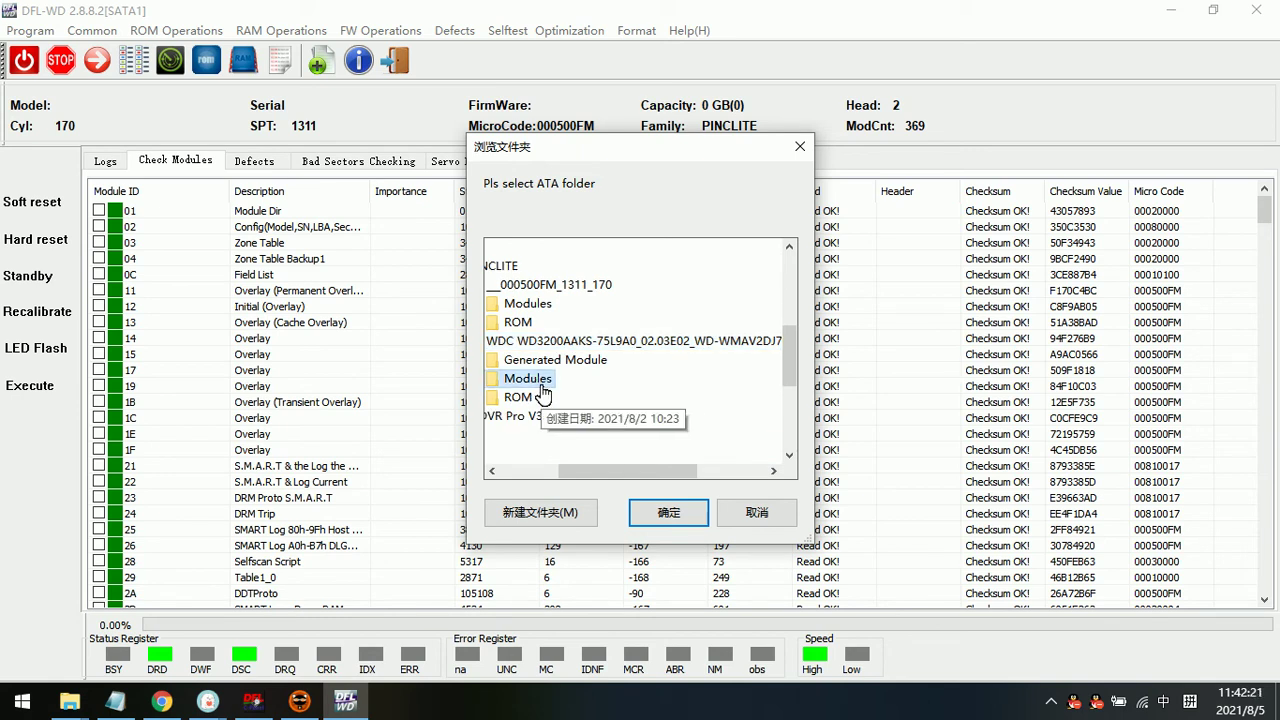
click(670, 513)
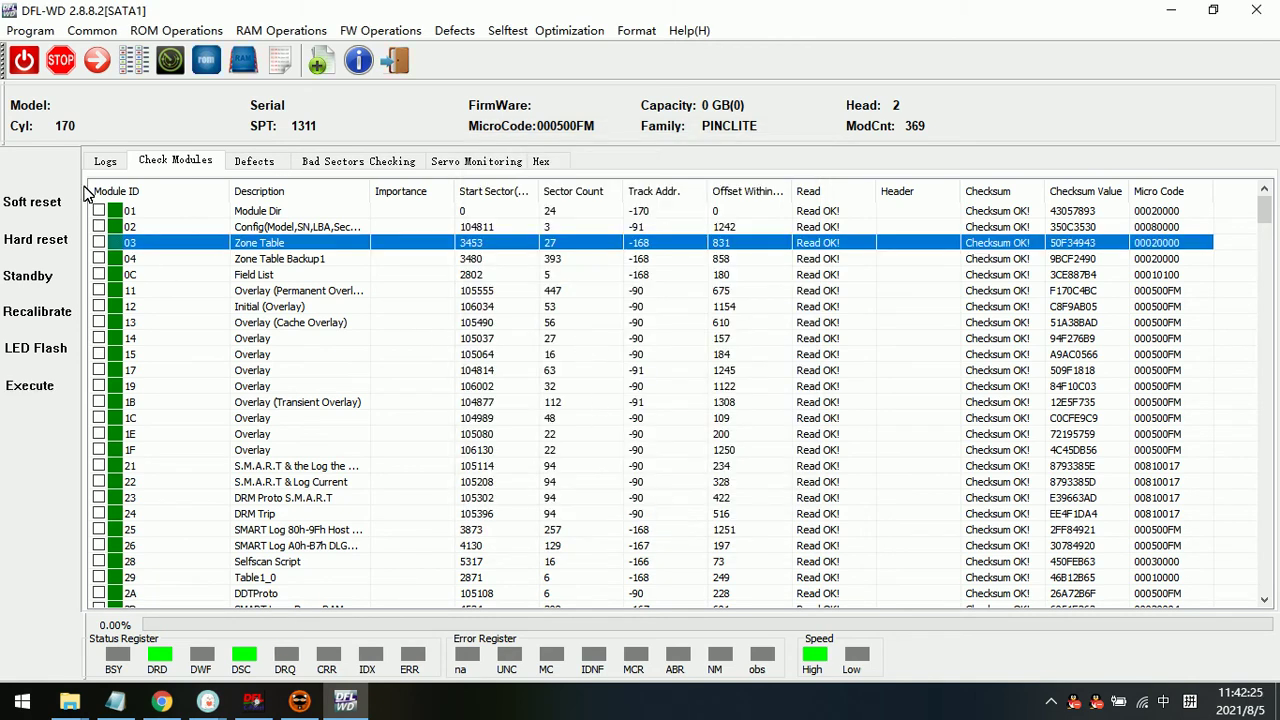
click(106, 163)
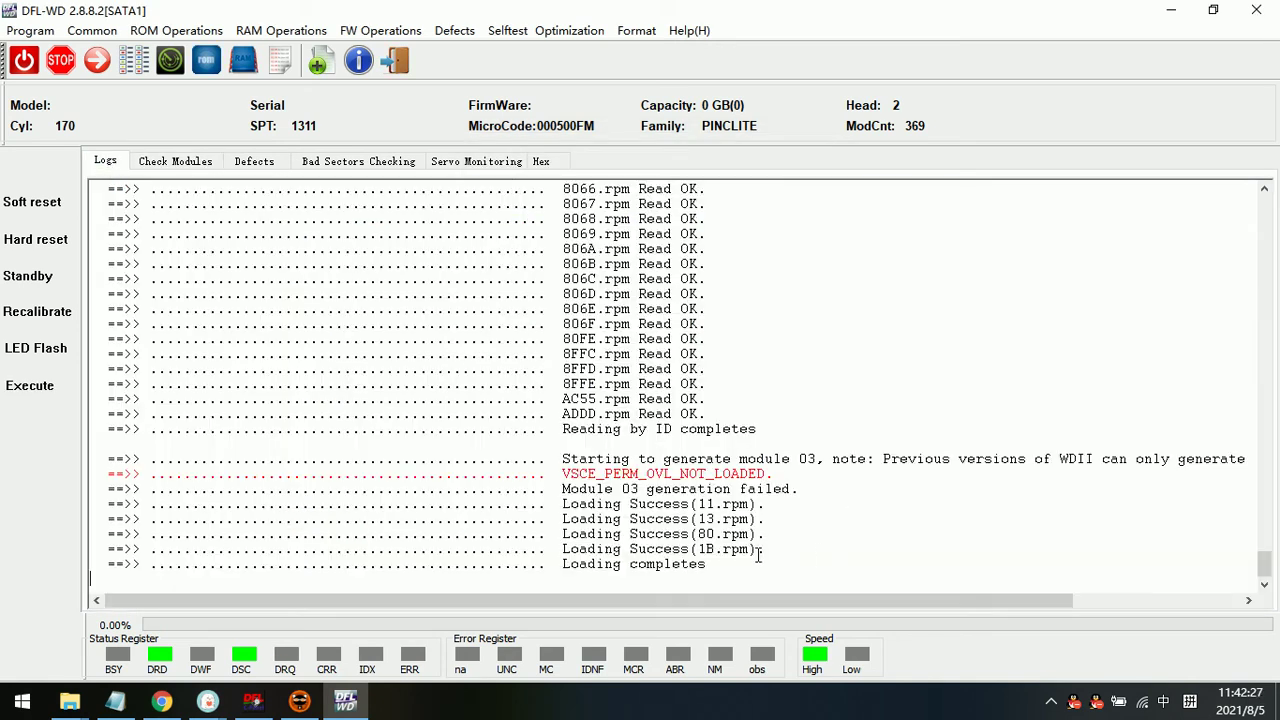
drag(729, 563, 499, 537)
click(499, 537)
Step: Try generating module 03 again with the donor ATA loaded, and read the result in the log
click(178, 162)
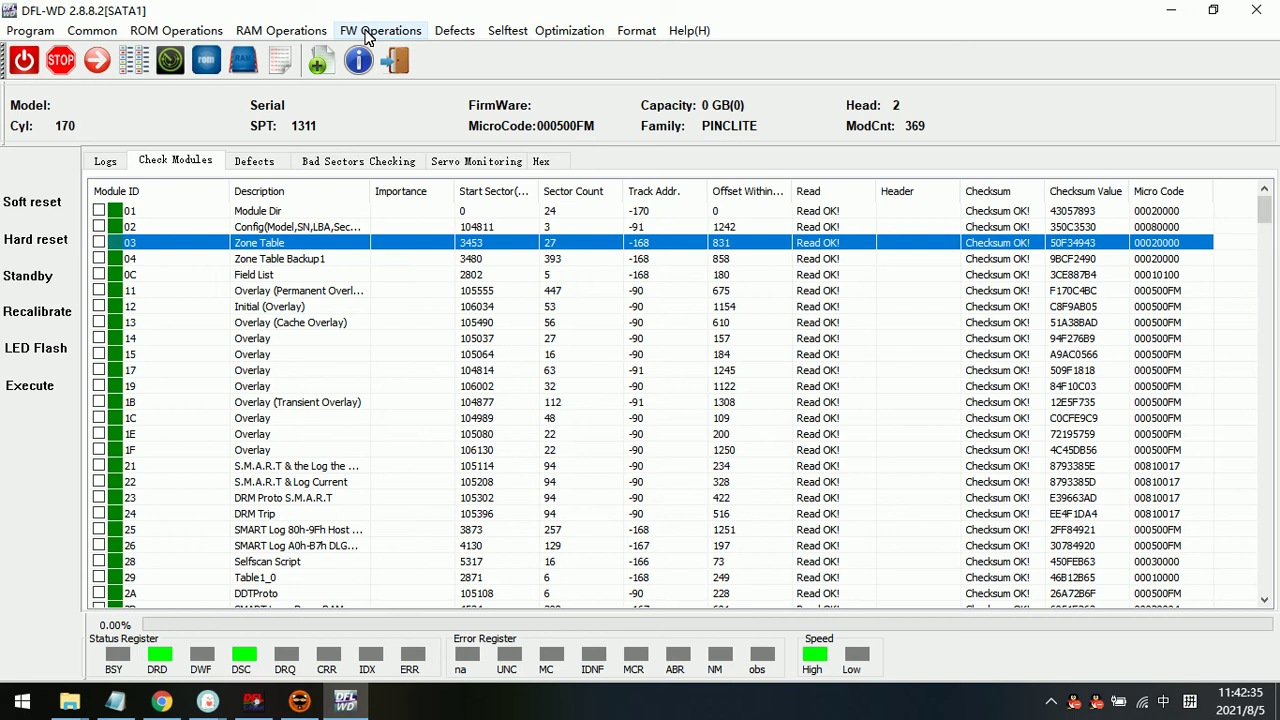
click(368, 36)
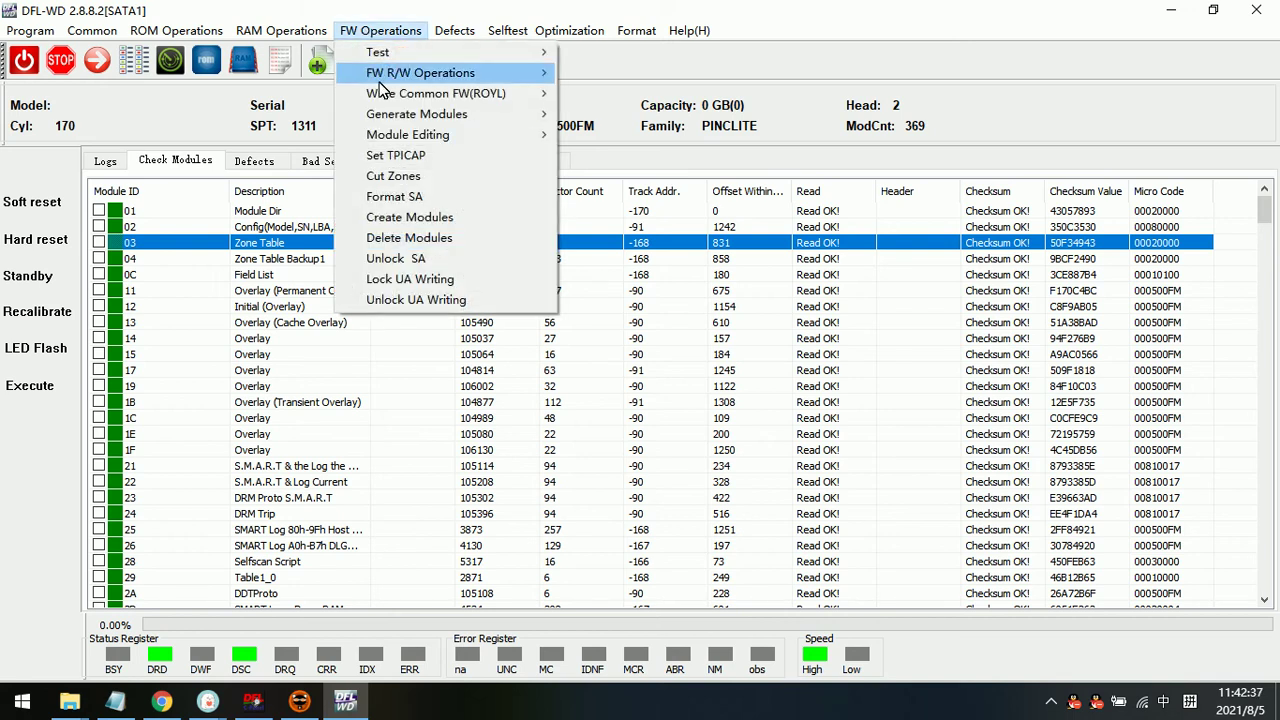
mouse_move(457, 122)
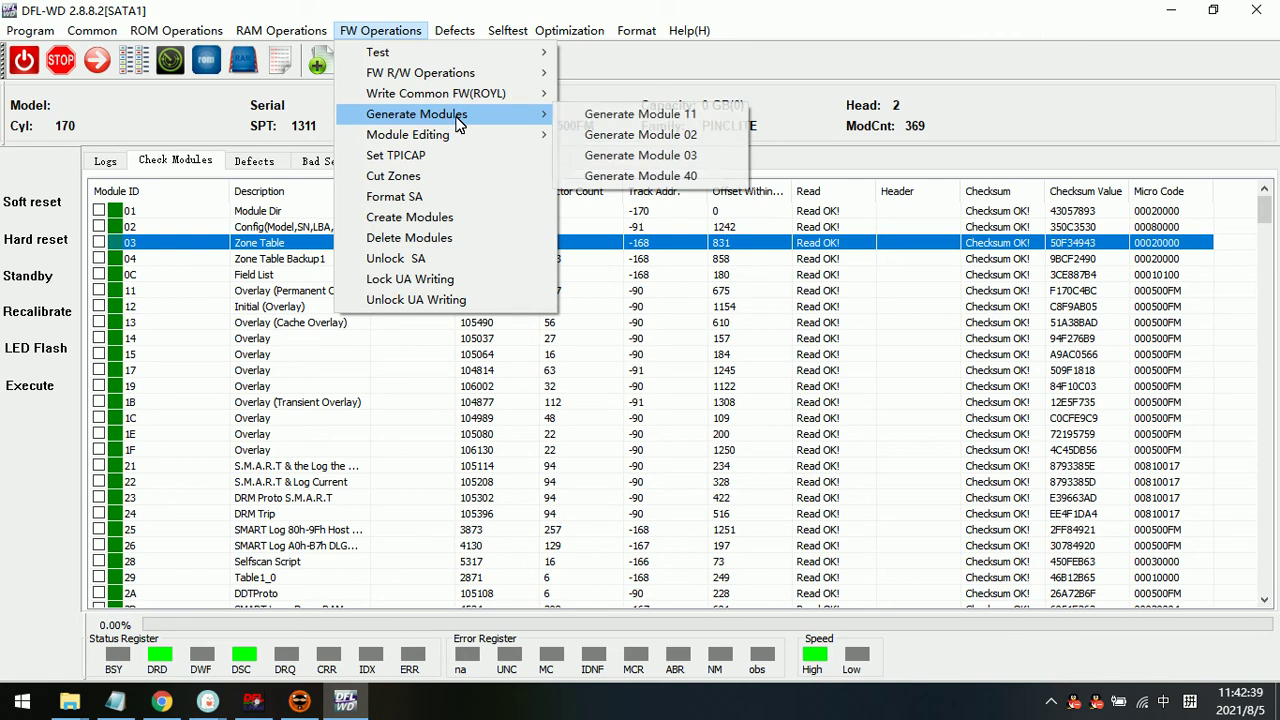
click(655, 158)
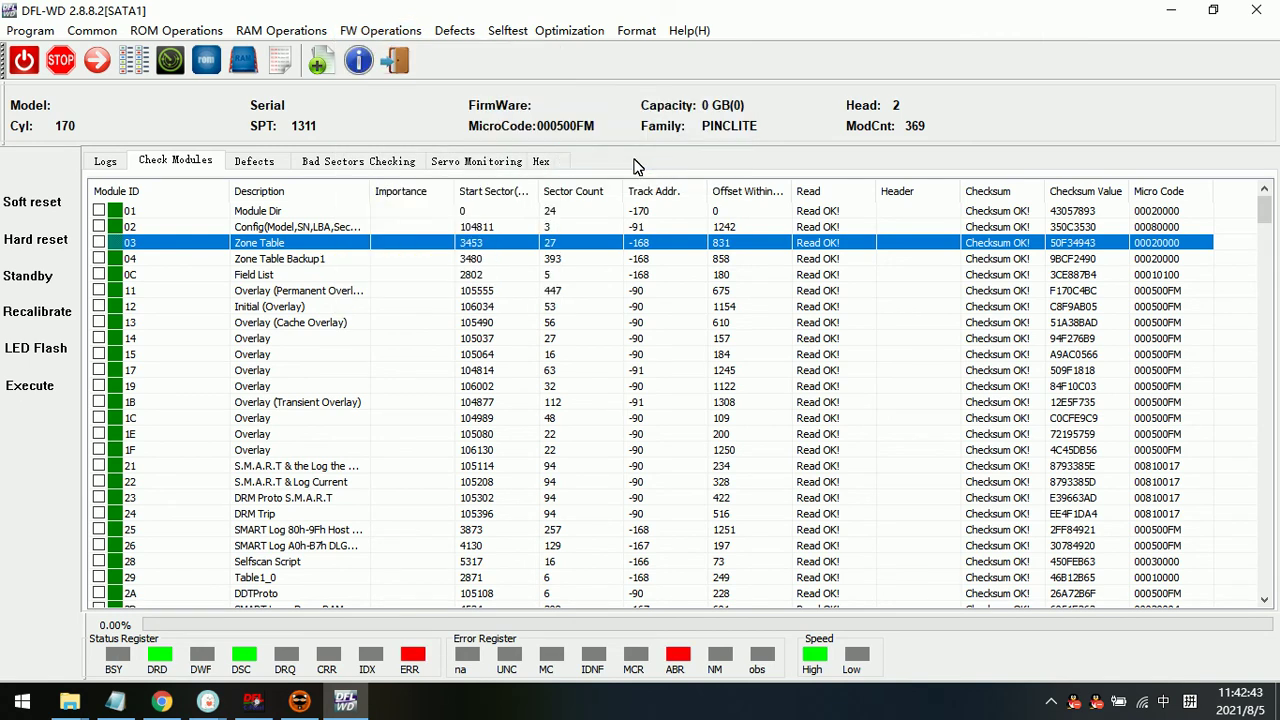
click(106, 163)
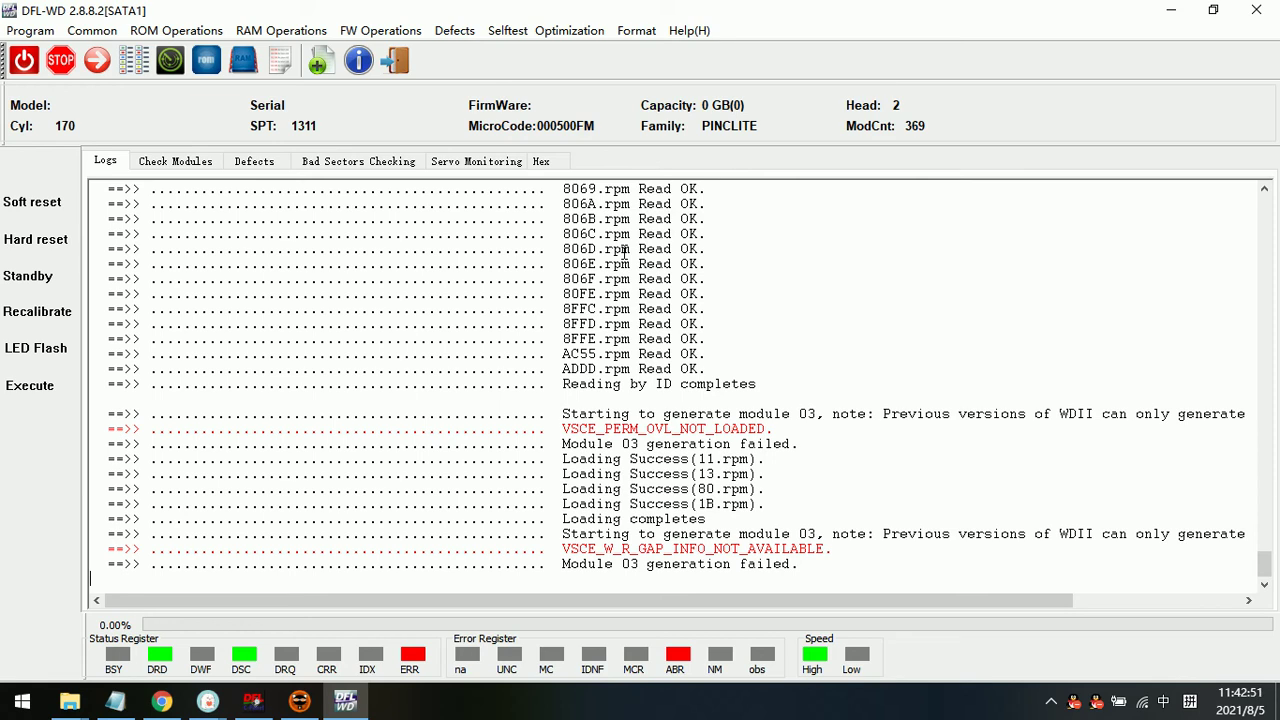
click(204, 163)
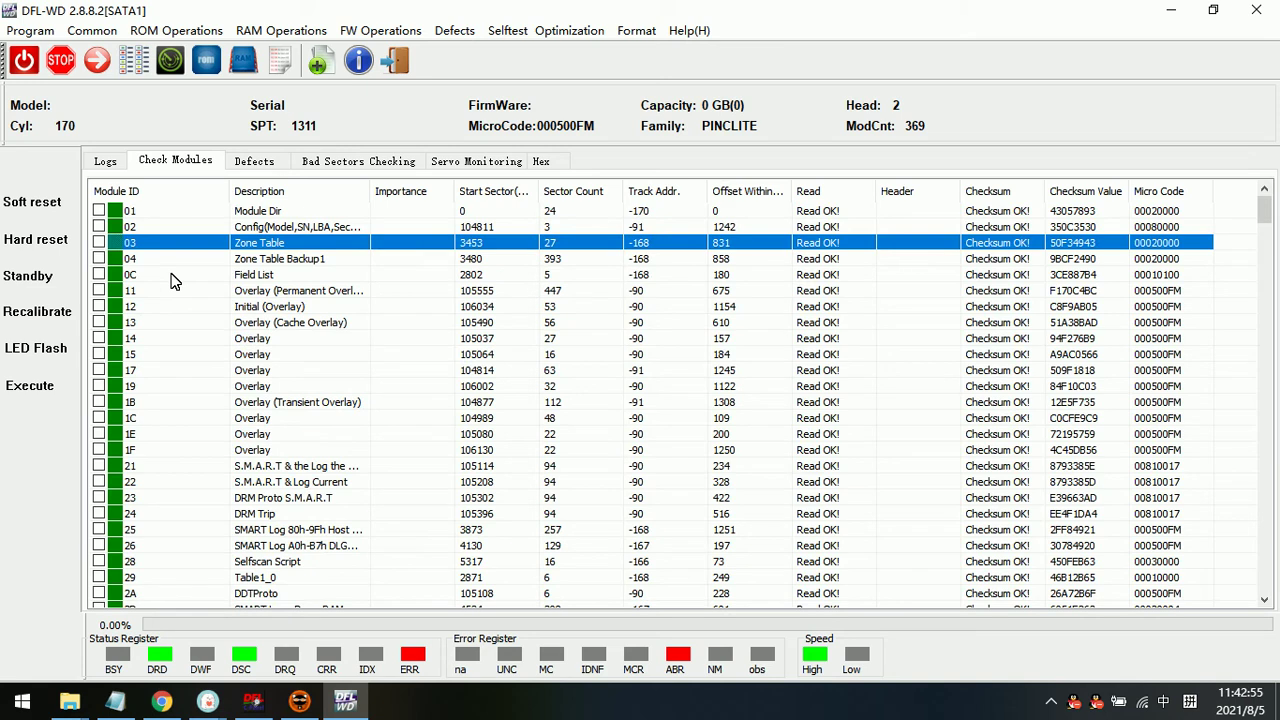
Step: Exit and re-enter the WD utility in Normal mode, obtaining the drive's factory details automatically and initializing it
click(394, 61)
click(68, 64)
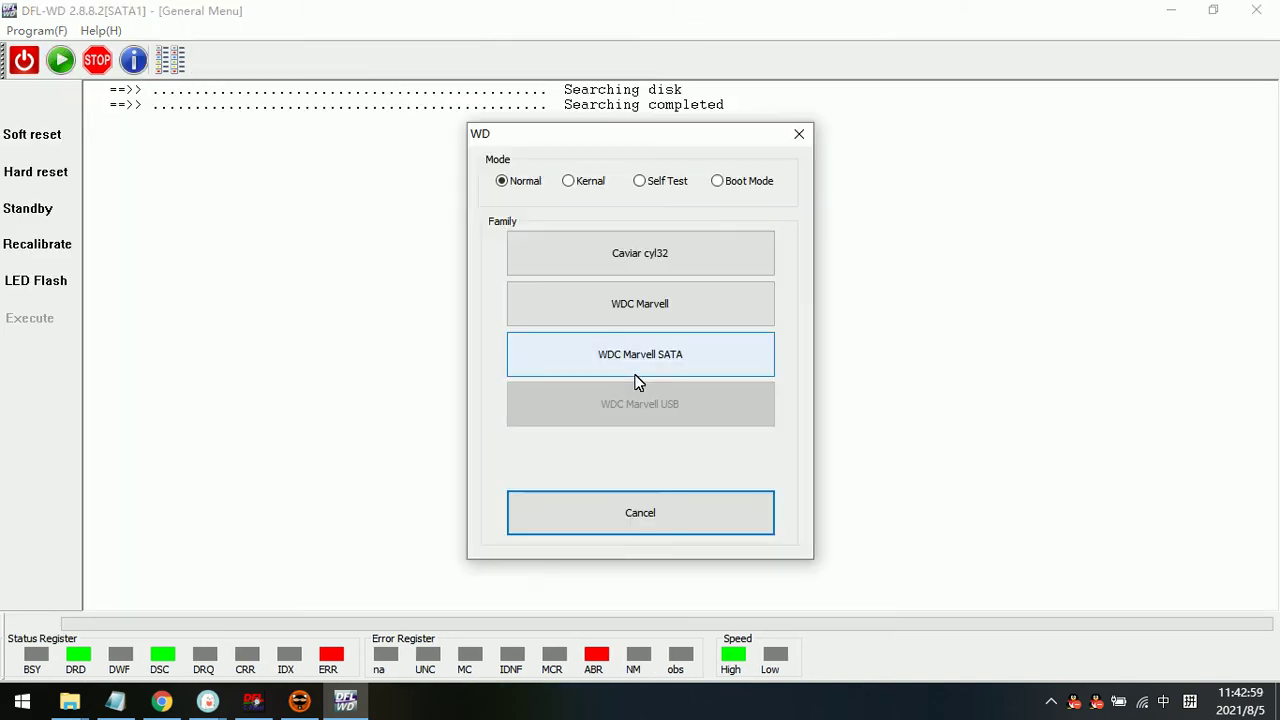
click(671, 314)
click(740, 579)
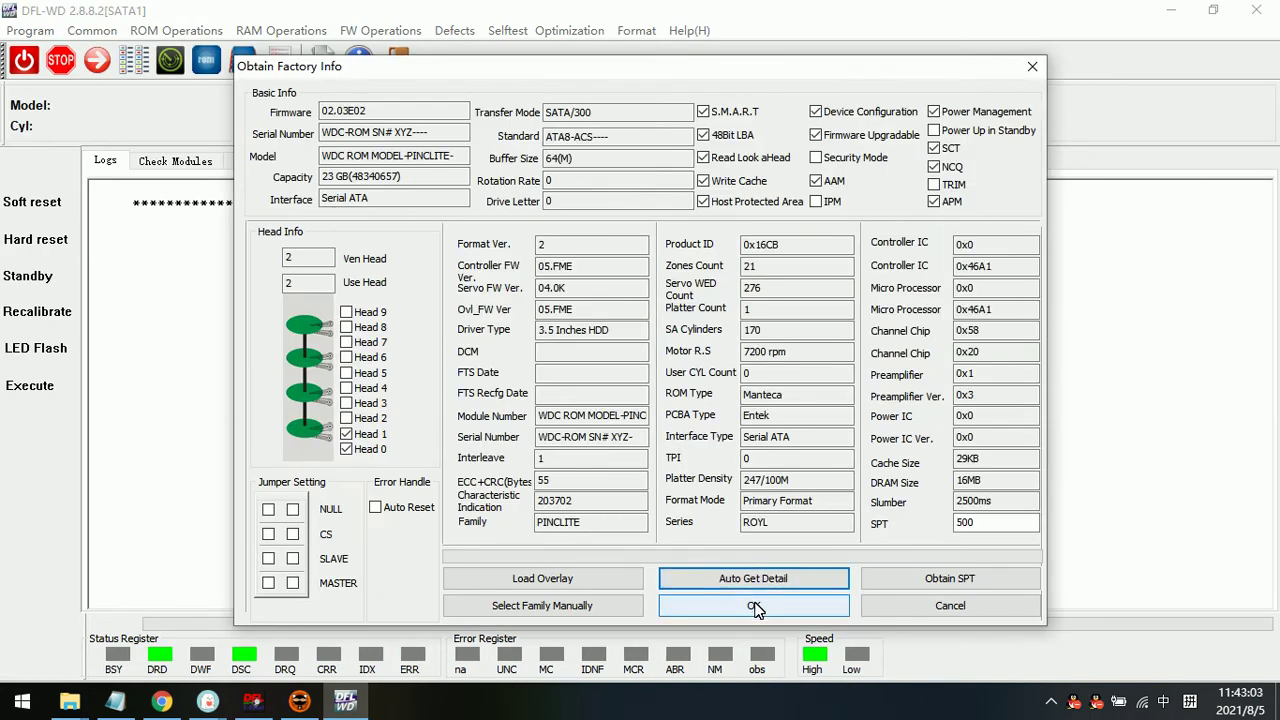
click(755, 607)
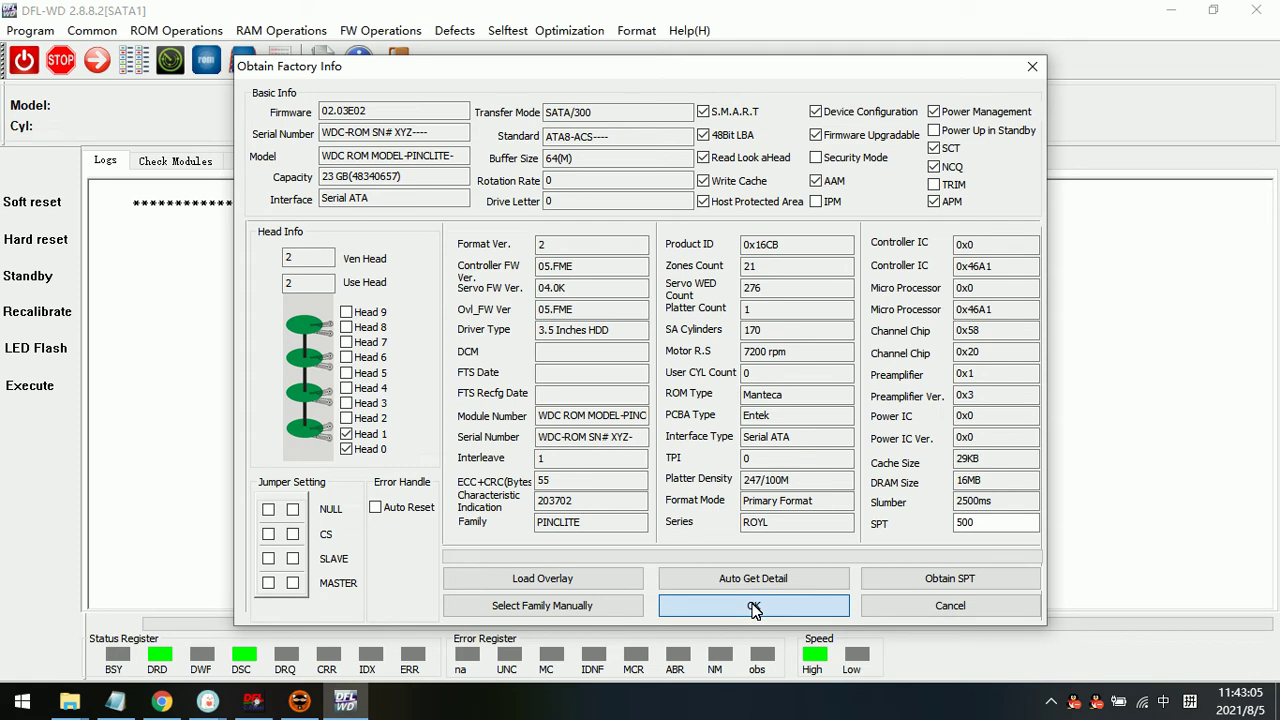
click(710, 557)
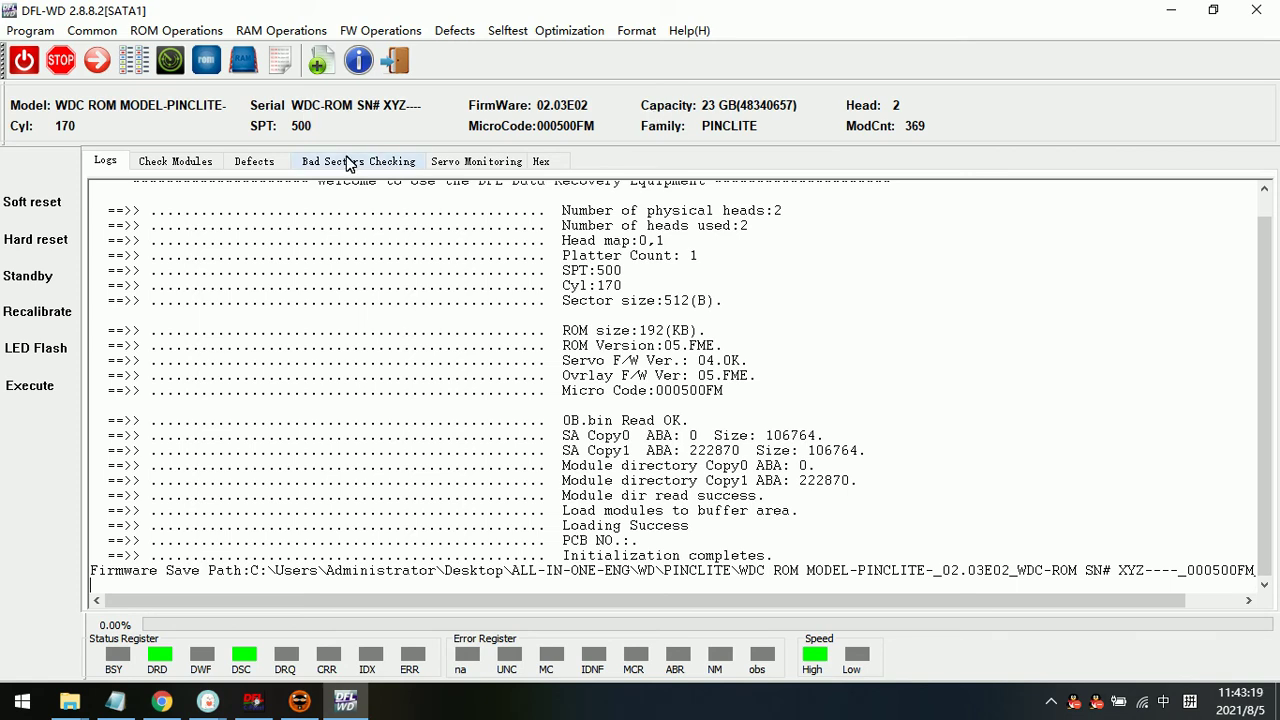
Step: List the drive's firmware modules sorted by module ID in ascending order
click(145, 162)
click(135, 194)
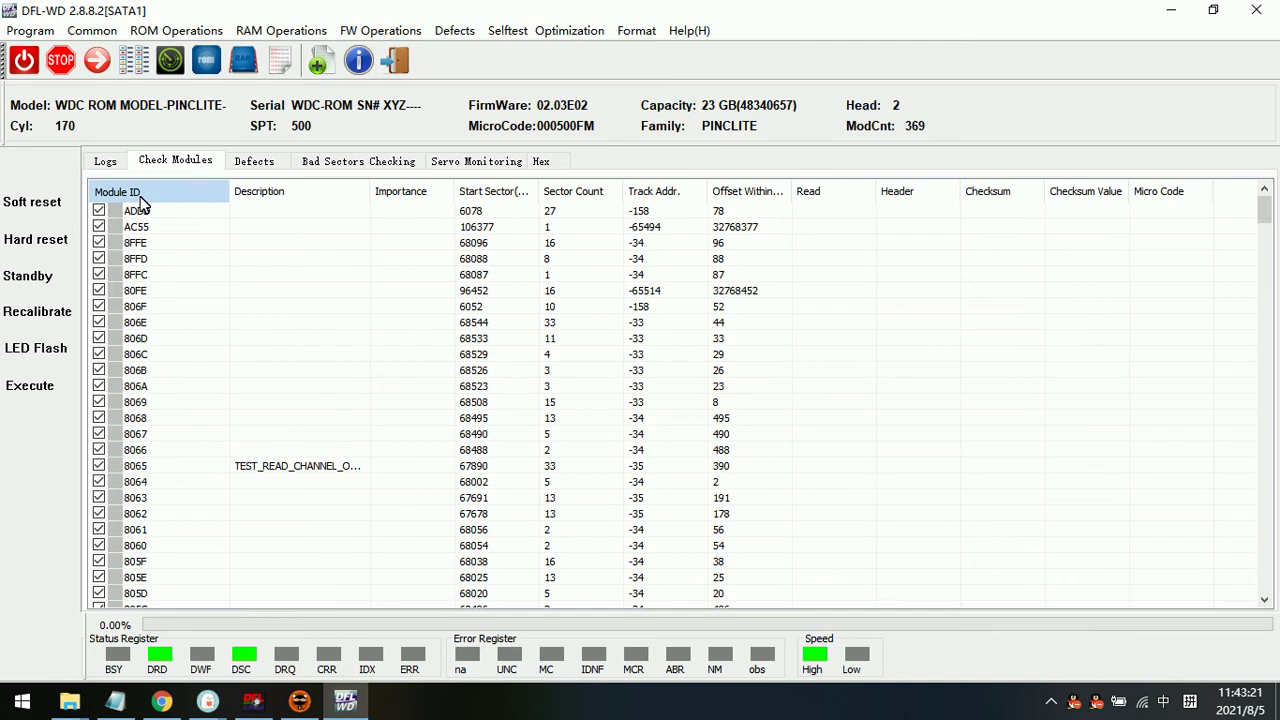
click(135, 194)
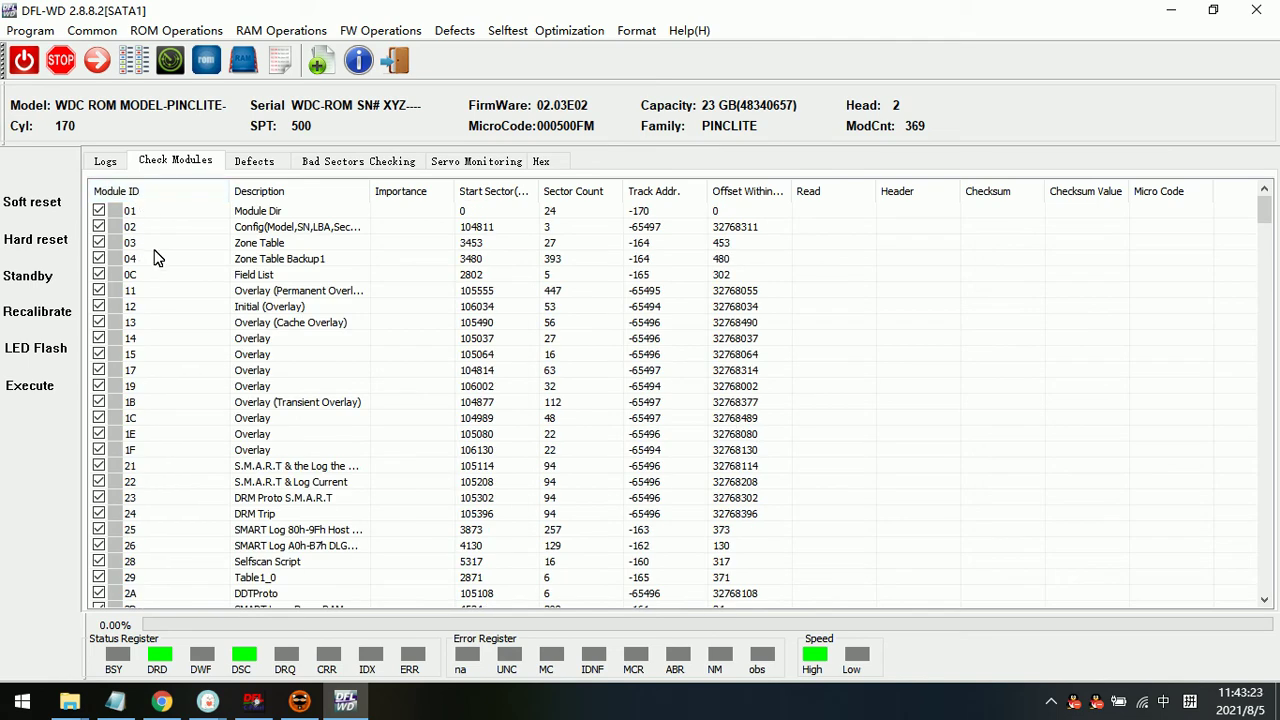
Step: Try to generate module 03 on the reinitialized drive and read the messages in the log
click(367, 32)
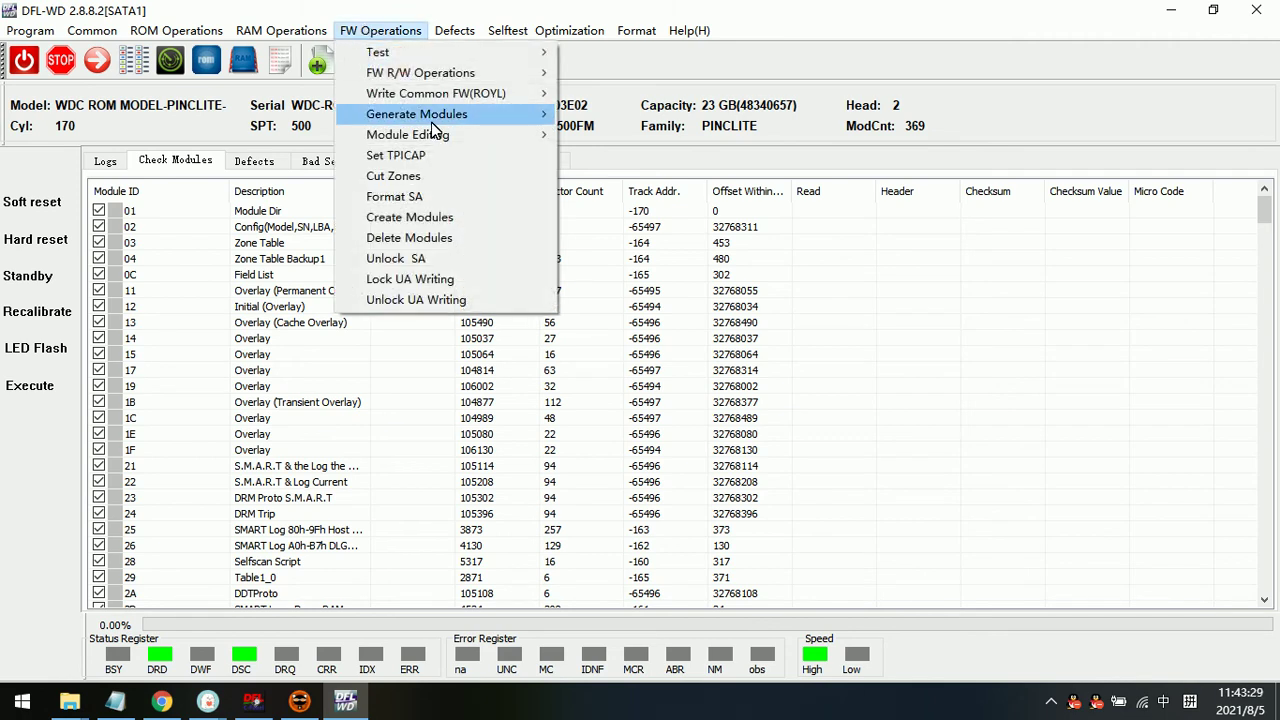
mouse_move(500, 115)
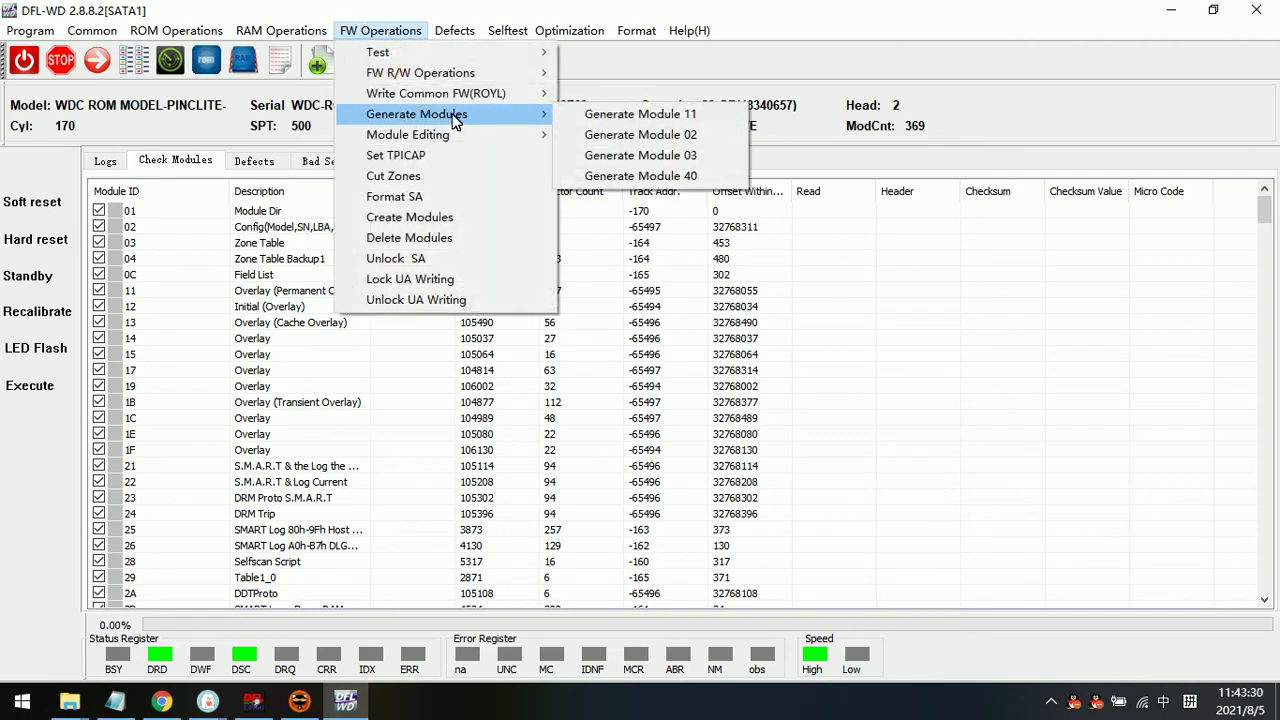
click(652, 156)
click(112, 161)
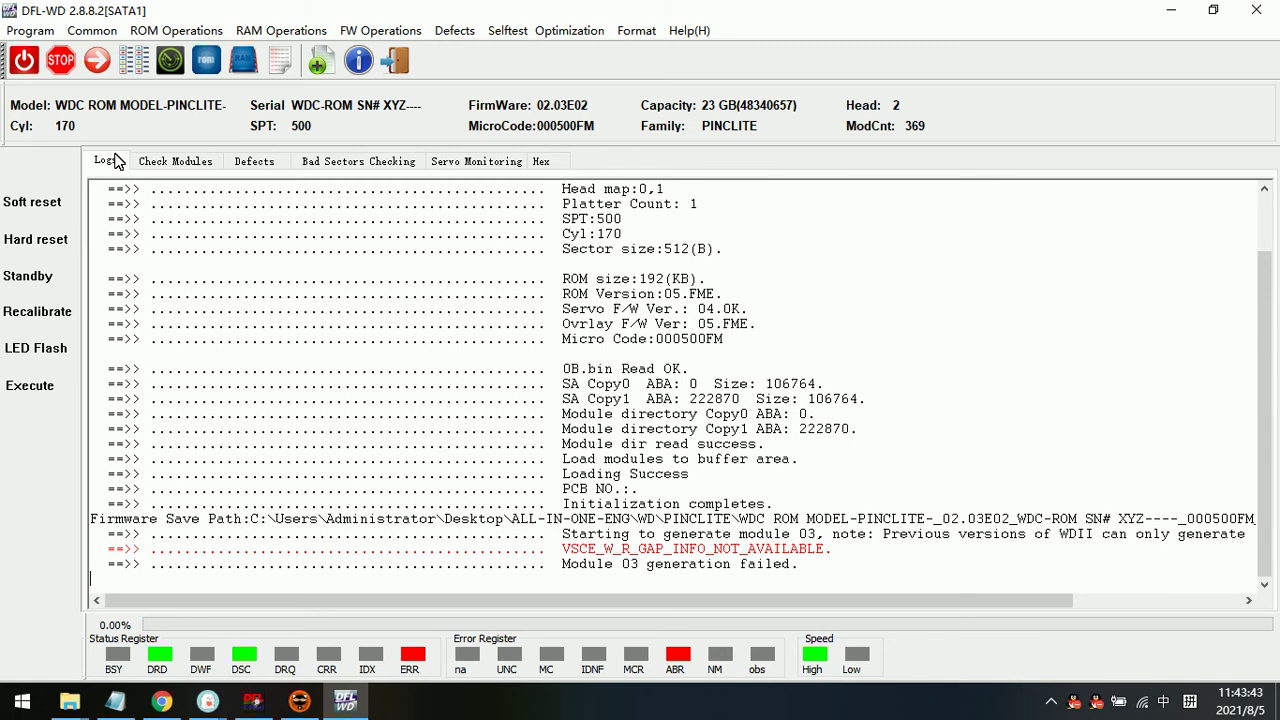
Step: Open module 03 from the module list for editing and examine its hex content
click(166, 166)
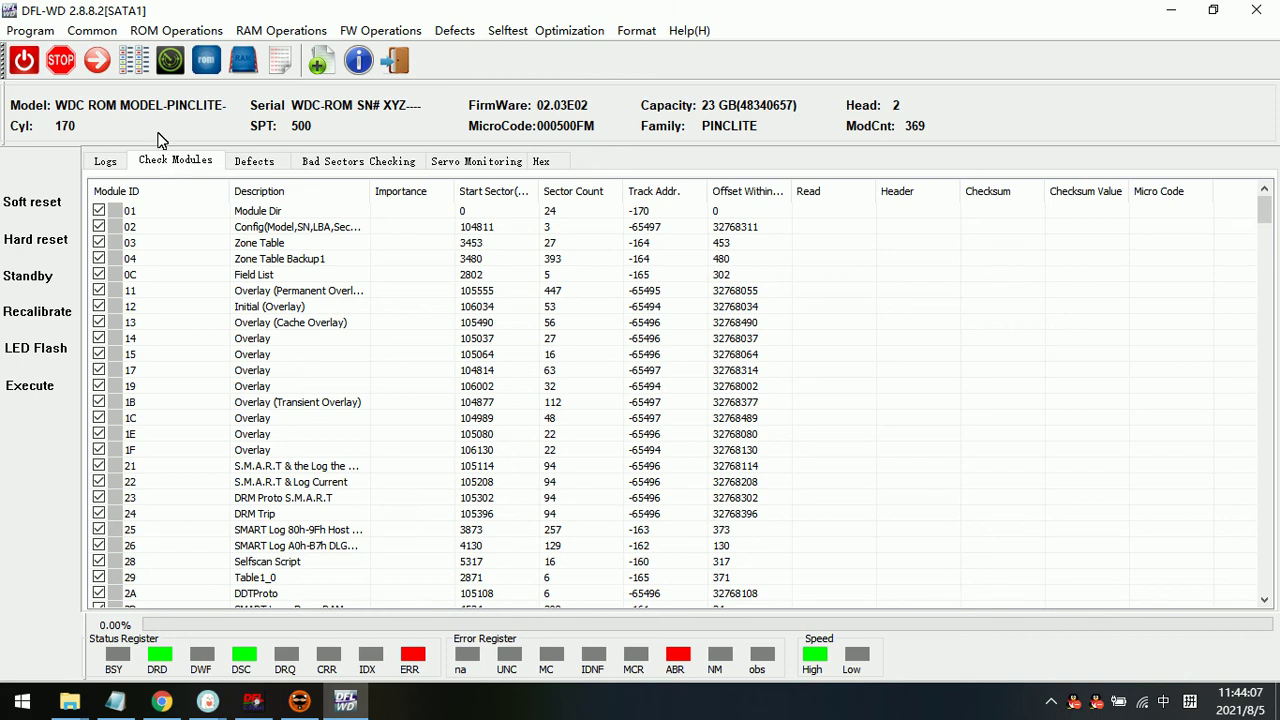
double_click(195, 242)
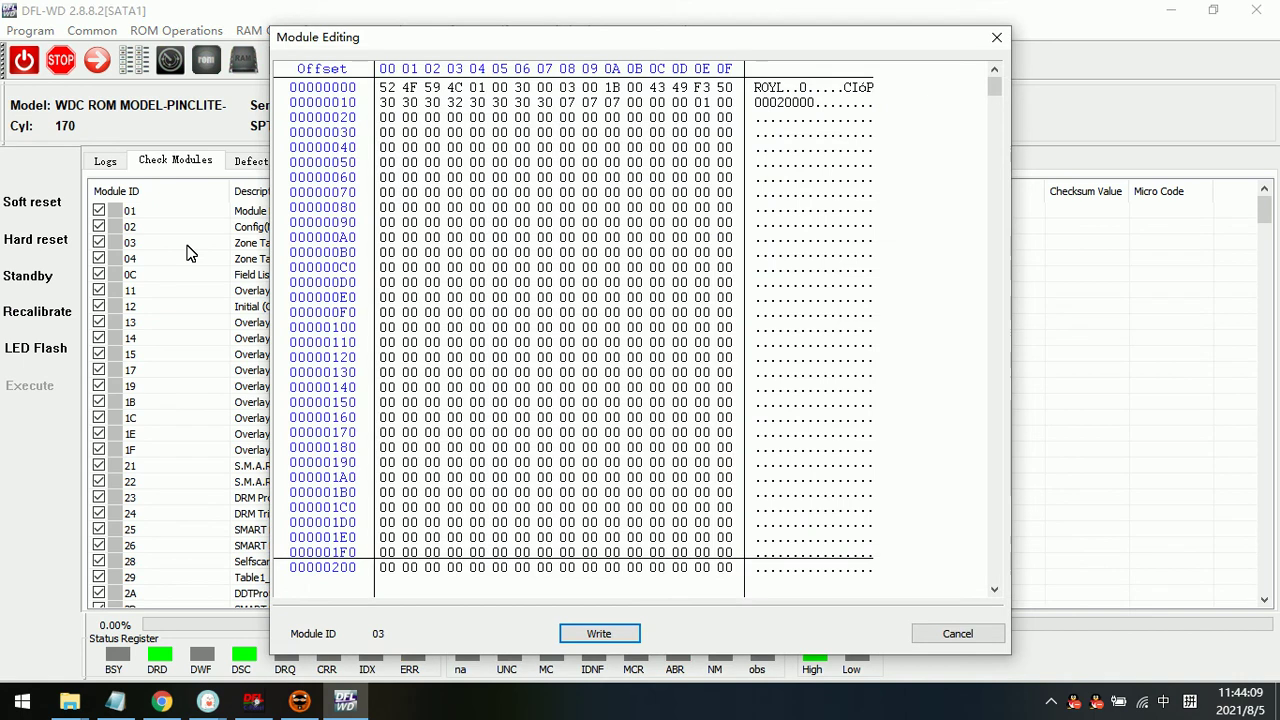
scroll(468, 366, down, 11)
scroll(493, 390, up, 11)
Step: Replace the entire content of module 03 with the donor's module 03 file from the WDC WD3200AAKS-75L9A0 backup's Modules folder
right_click(502, 270)
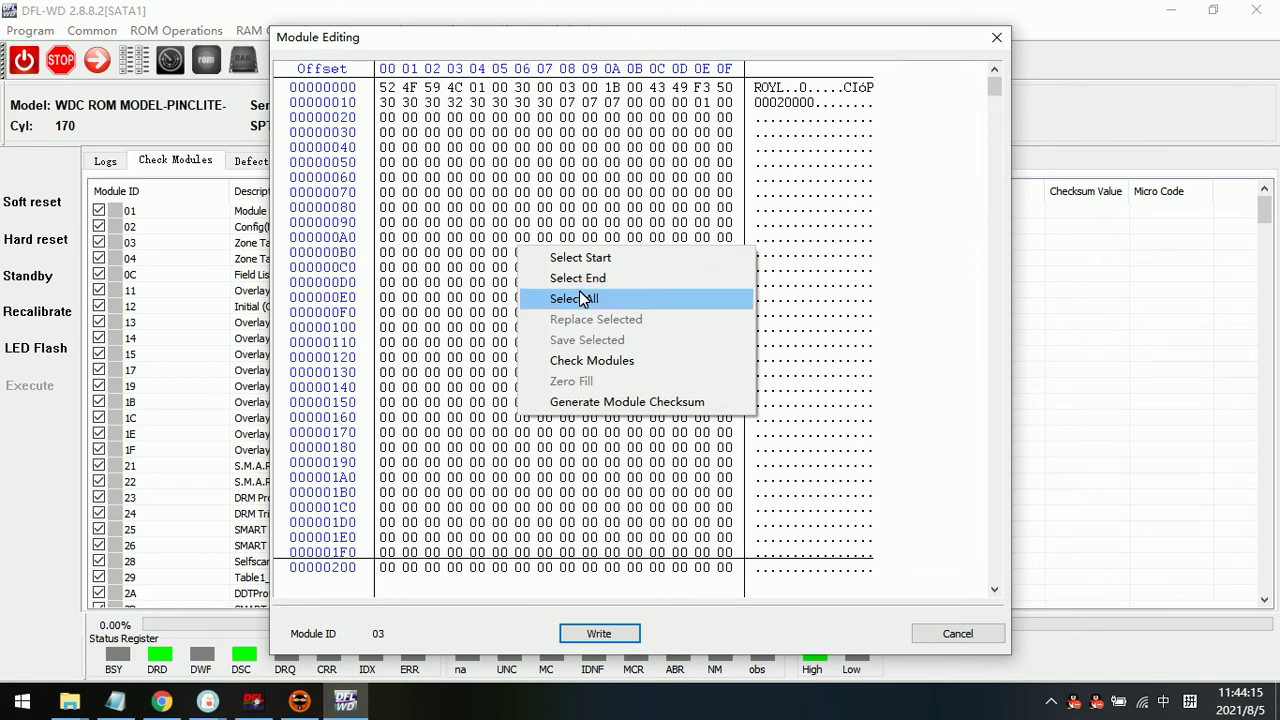
click(580, 293)
right_click(486, 204)
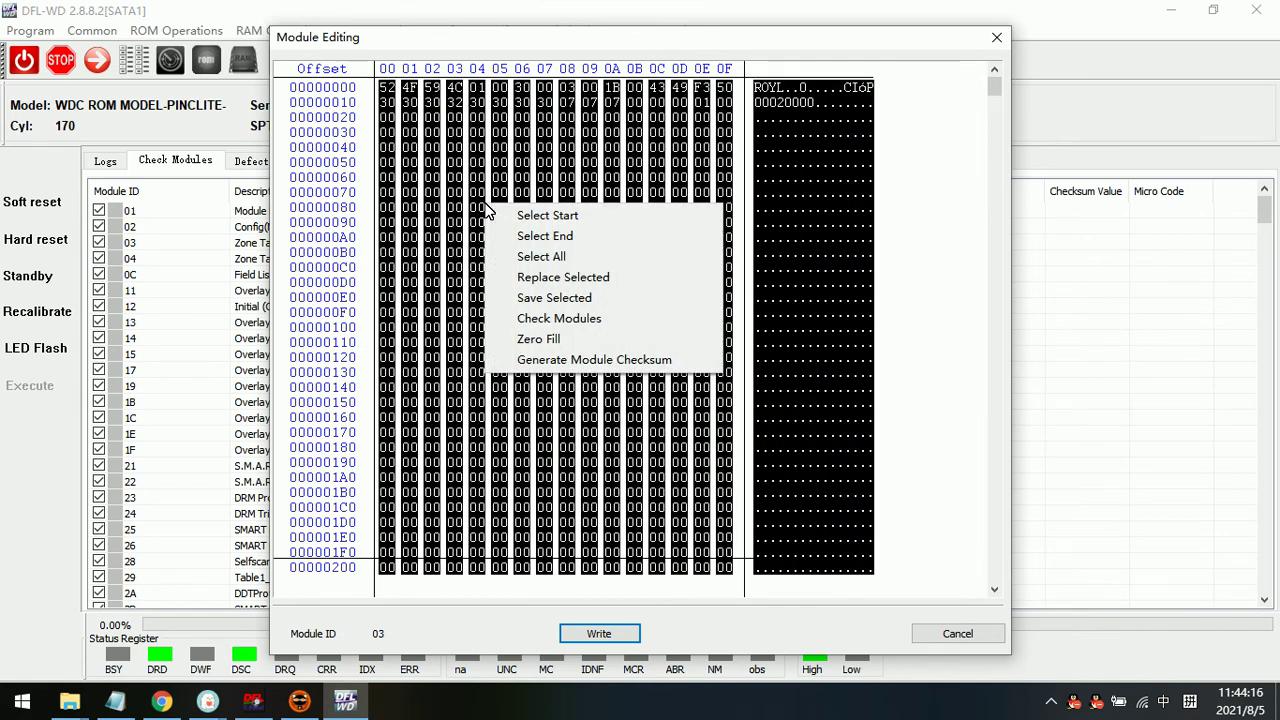
click(566, 277)
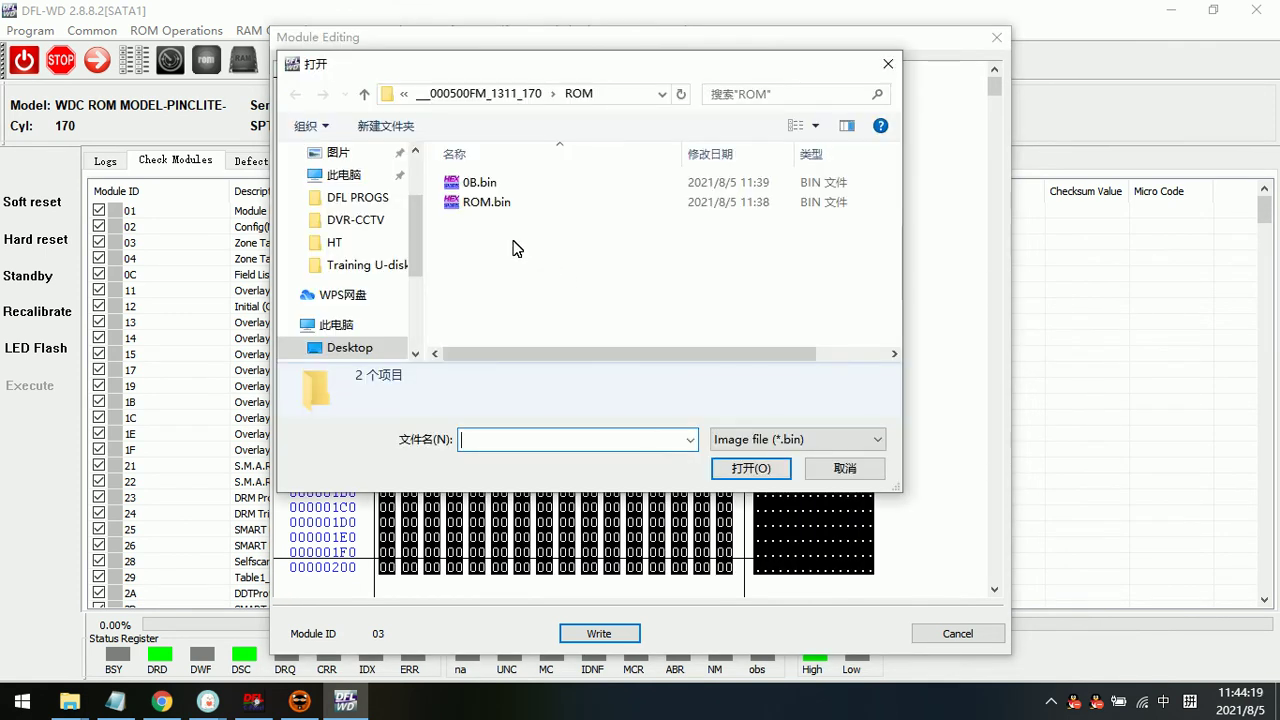
click(462, 95)
click(430, 92)
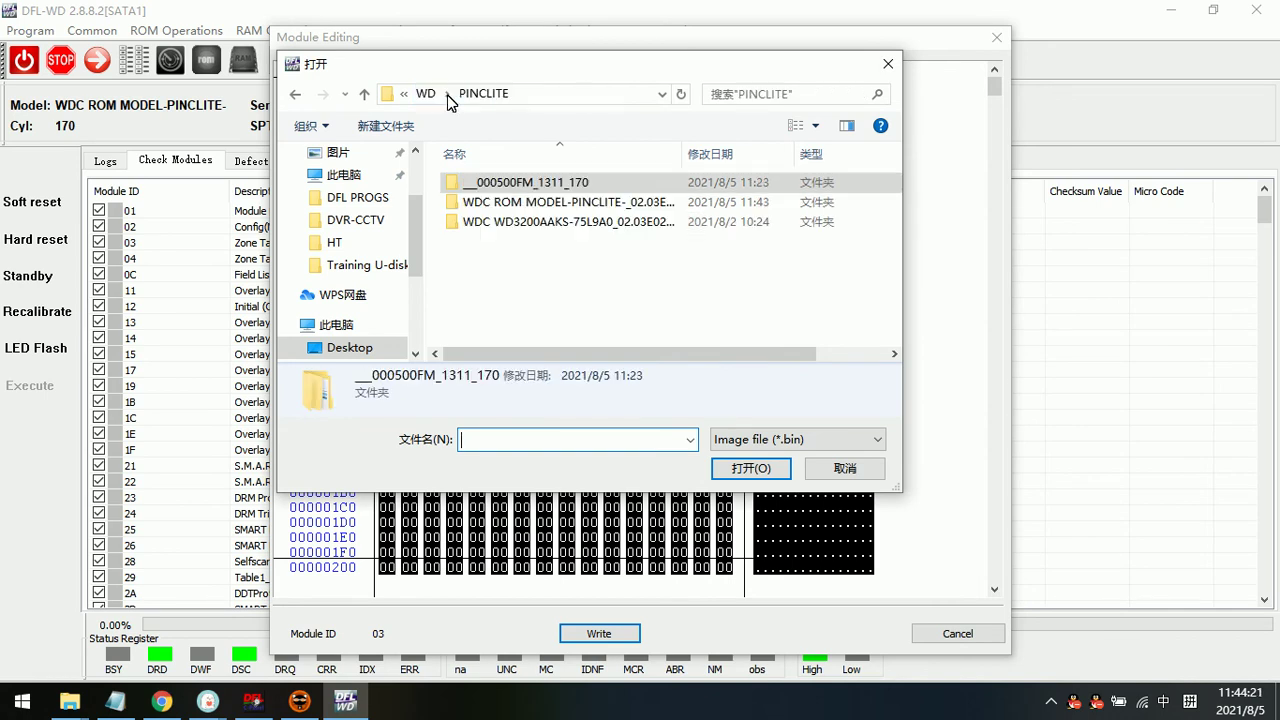
double_click(566, 226)
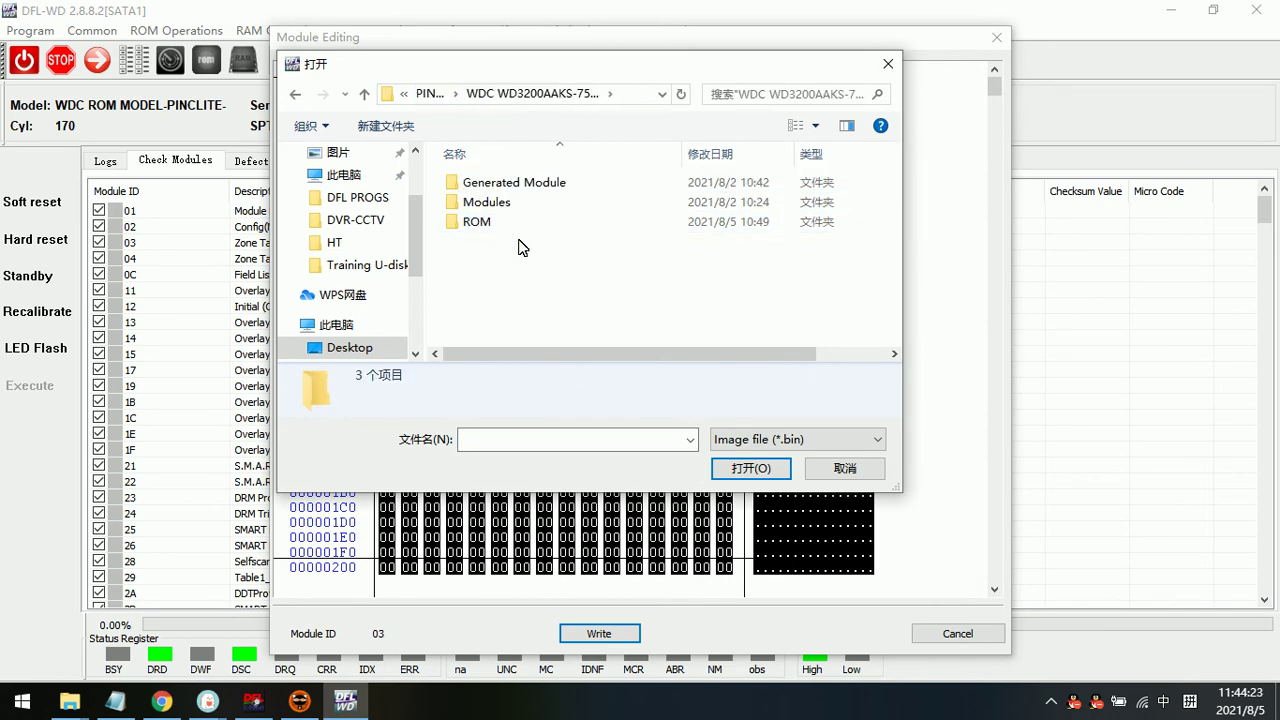
click(505, 204)
double_click(505, 204)
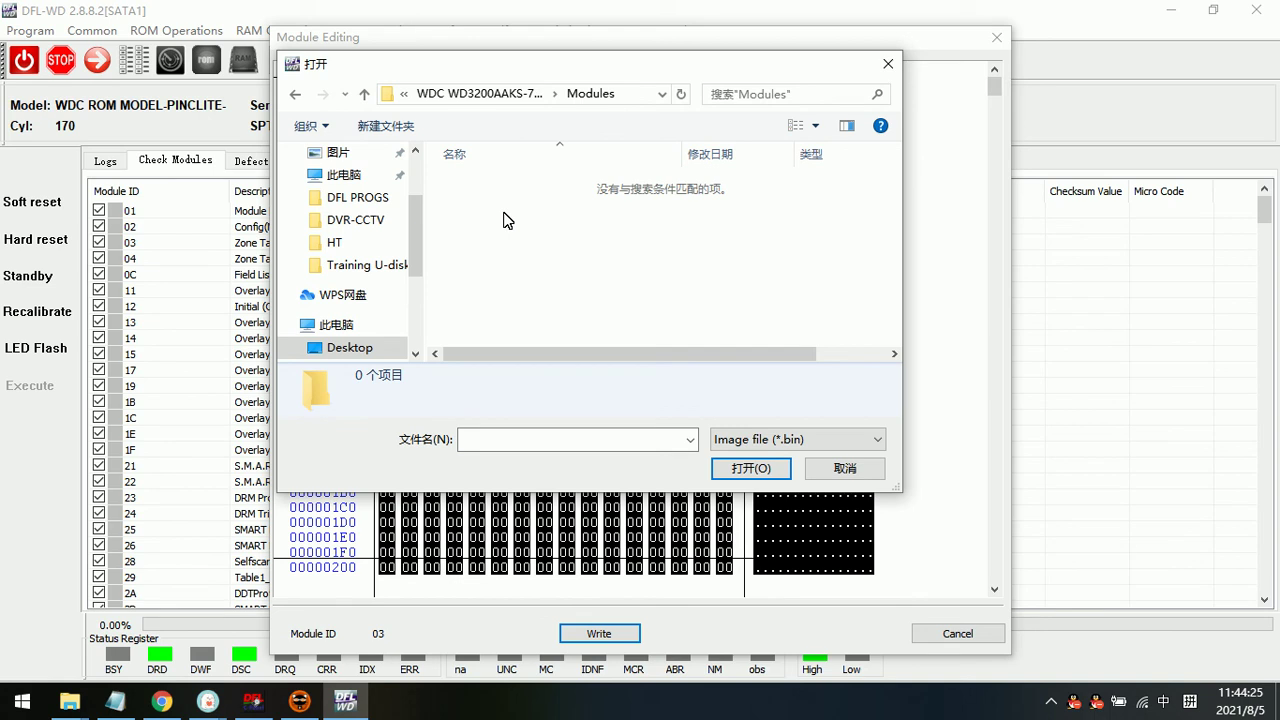
click(788, 439)
click(750, 476)
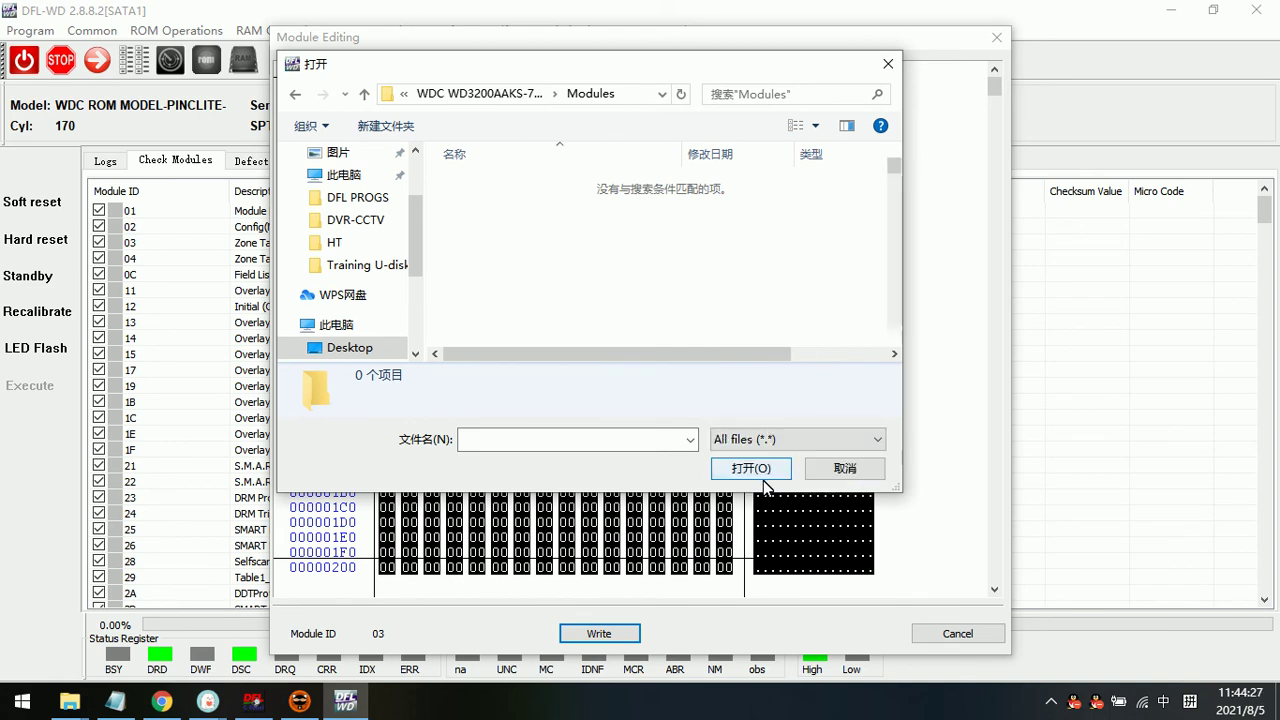
scroll(488, 312, down, 2)
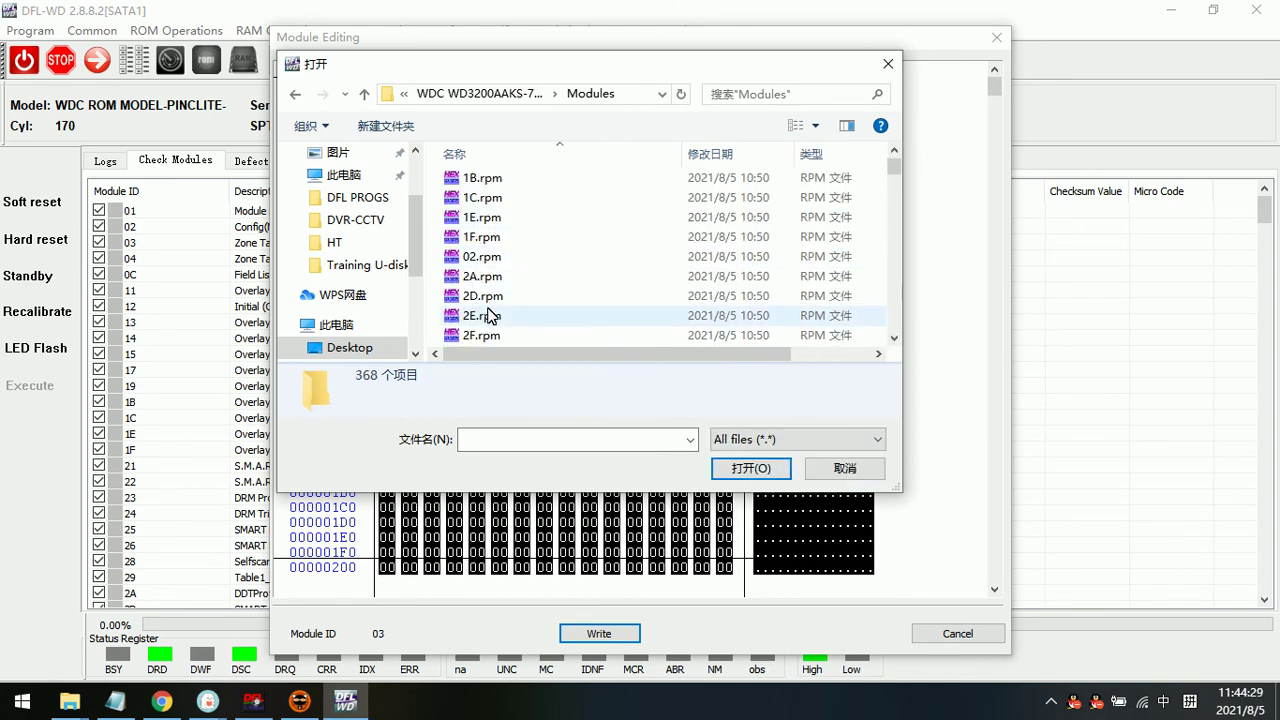
double_click(503, 297)
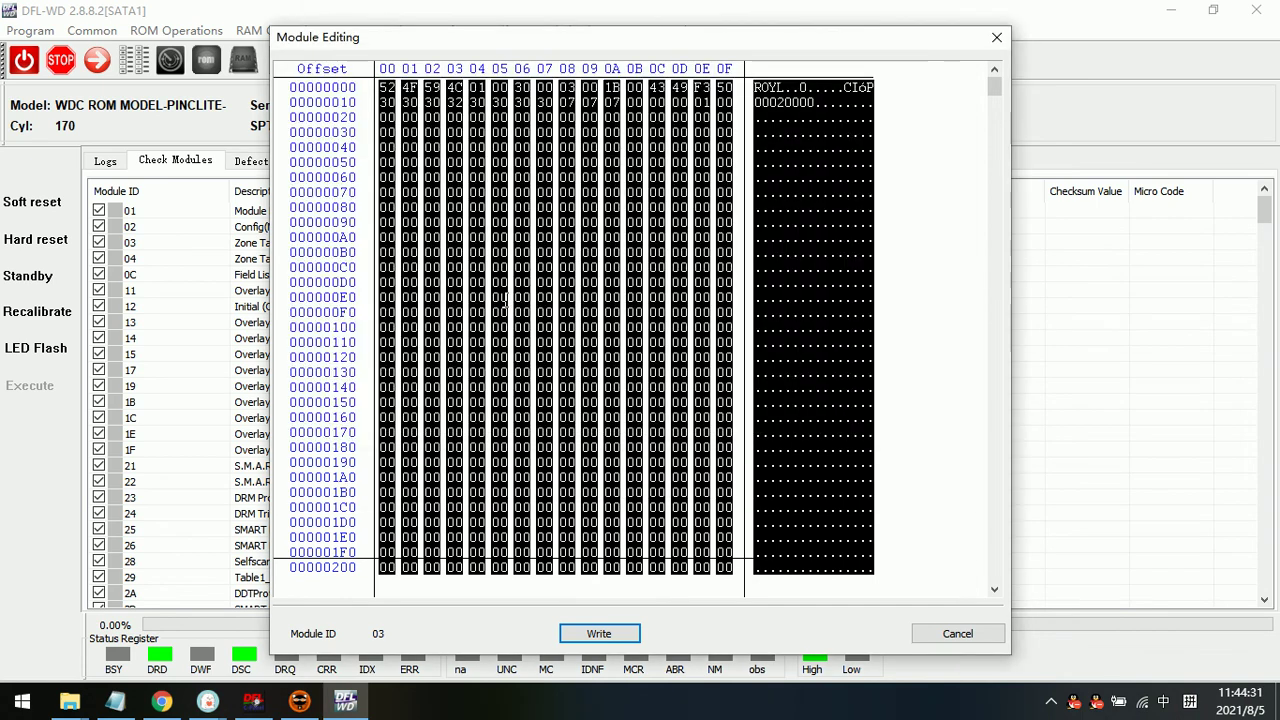
Step: Write the replaced module 03 to the drive, then reopen it to verify its content and close it
scroll(555, 364, down, 18)
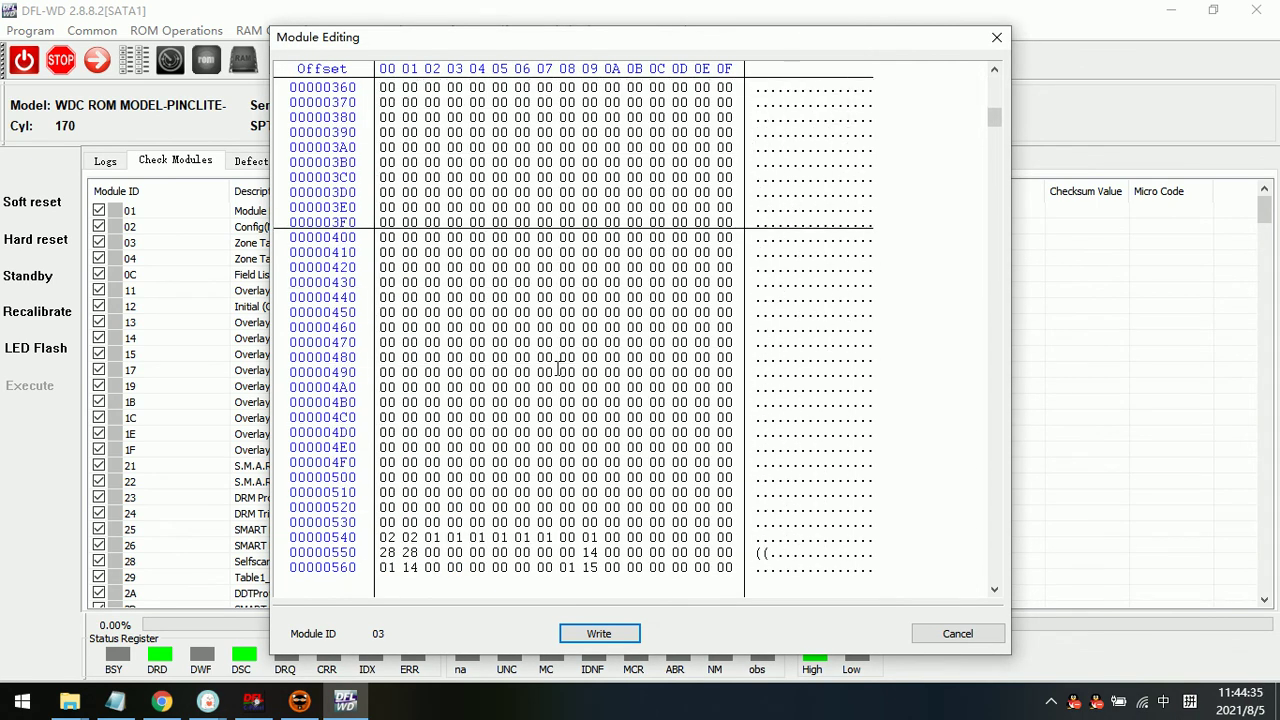
click(600, 634)
click(600, 390)
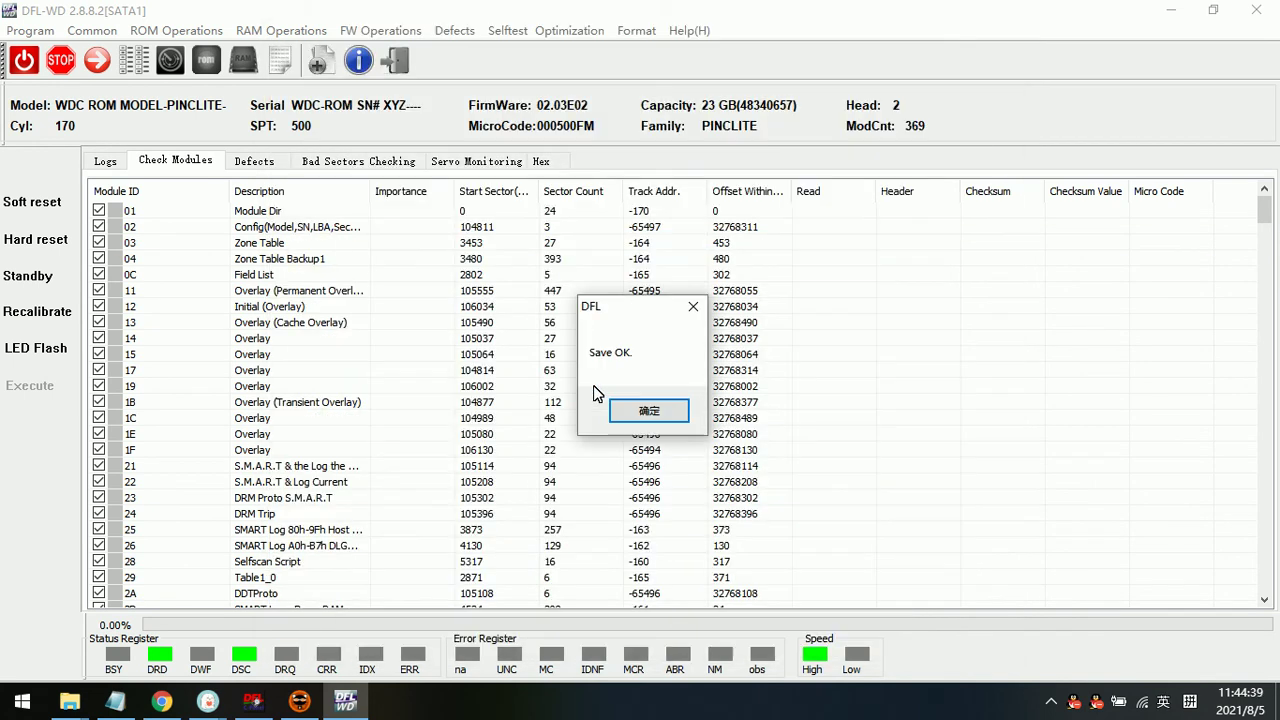
click(660, 418)
double_click(169, 243)
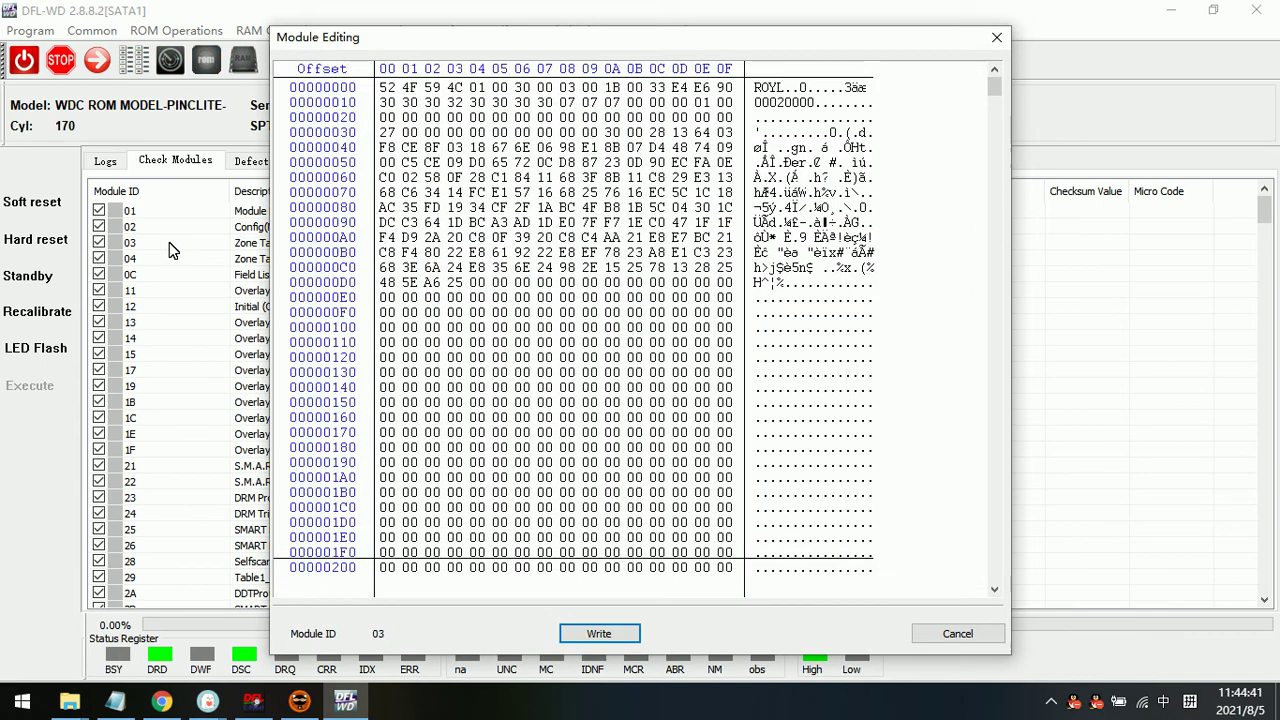
click(996, 38)
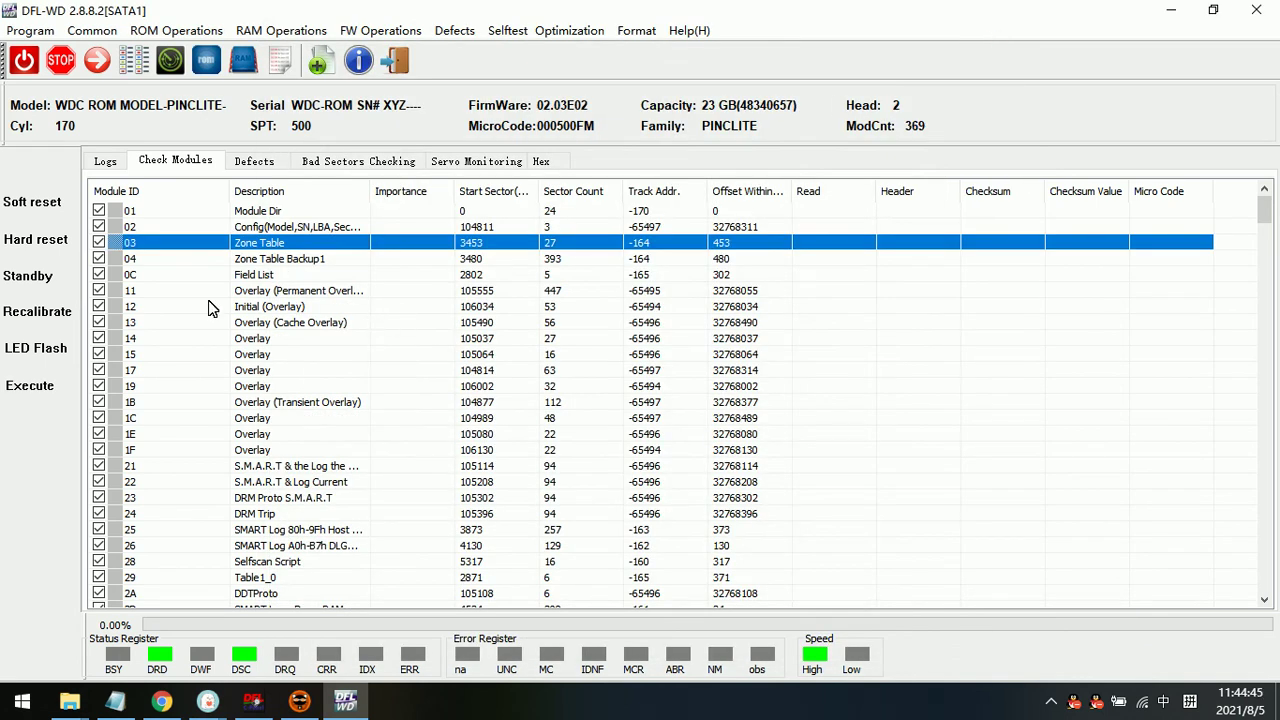
Step: Write the ROM over ATA using the ROM file from the PINCLITE backup folder ending in 000500FM_1311_170
click(185, 33)
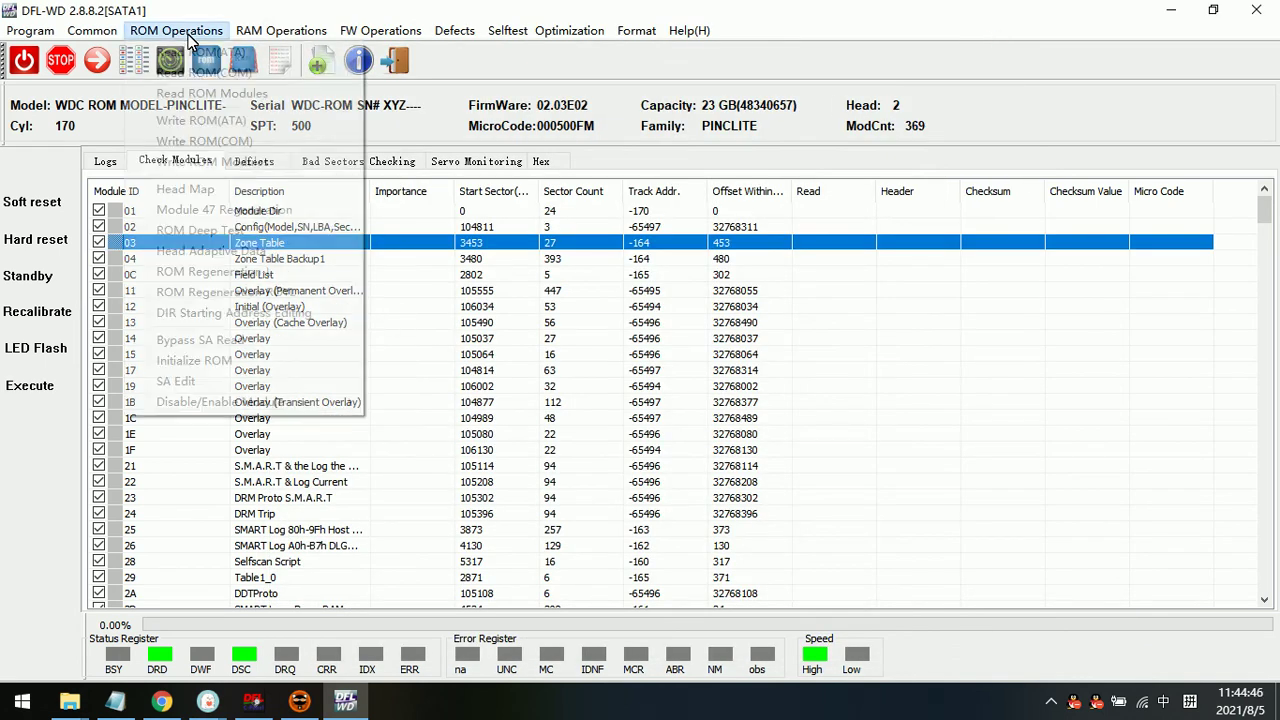
click(209, 123)
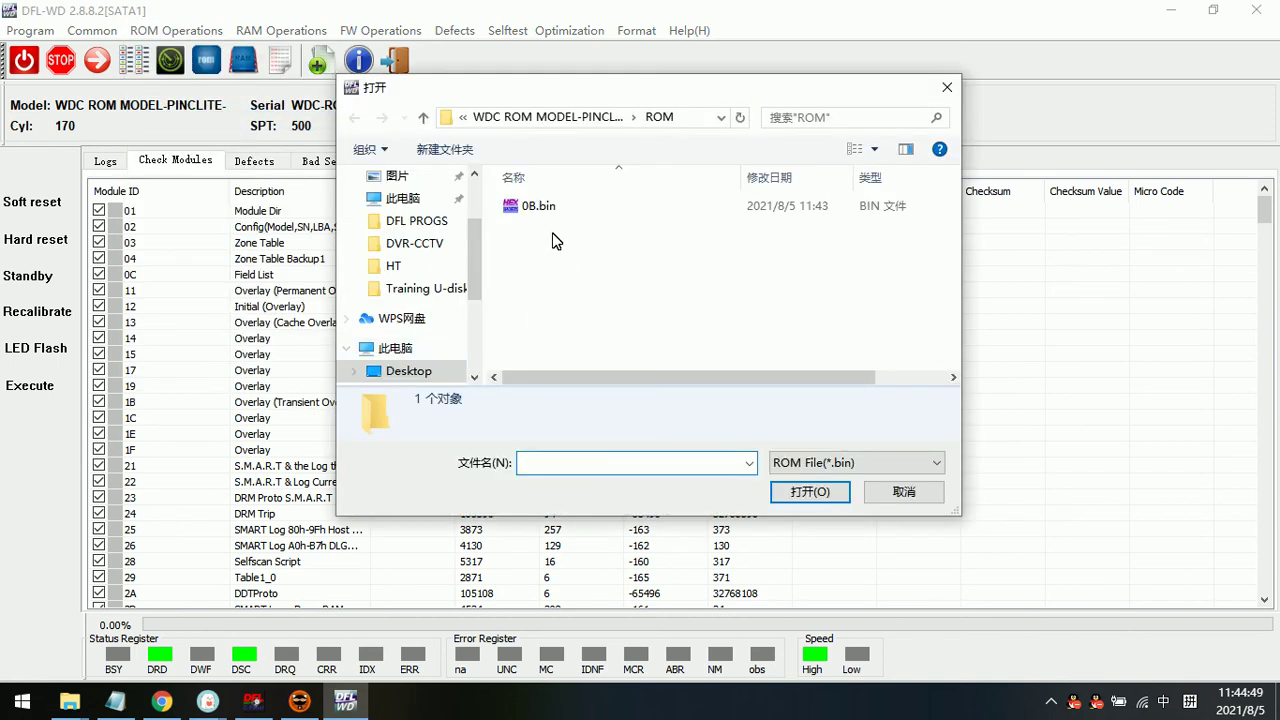
click(548, 117)
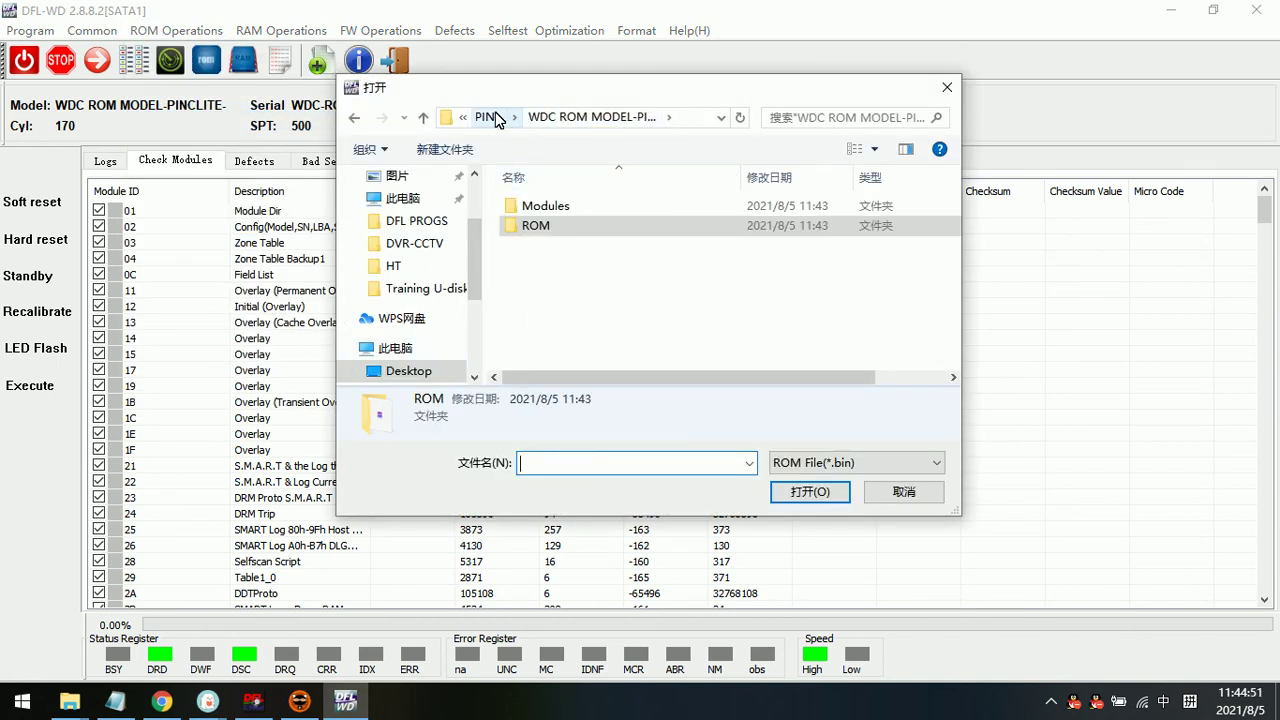
double_click(555, 224)
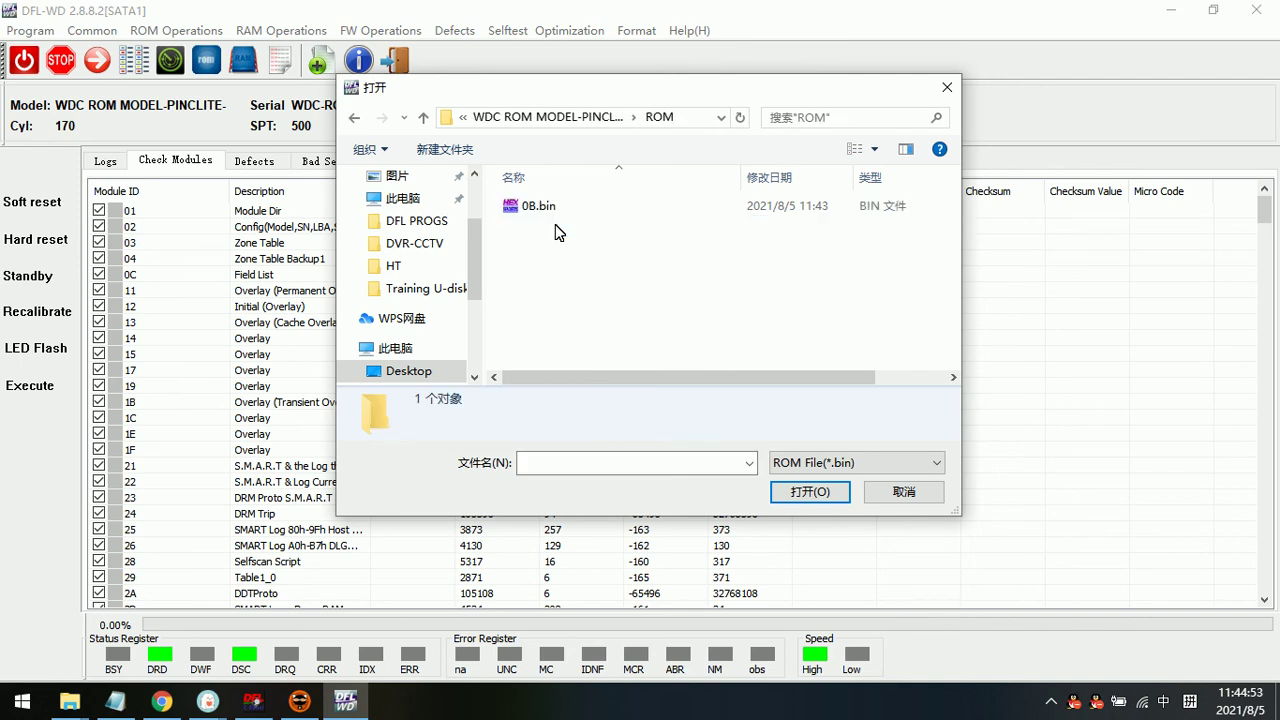
click(505, 116)
click(490, 118)
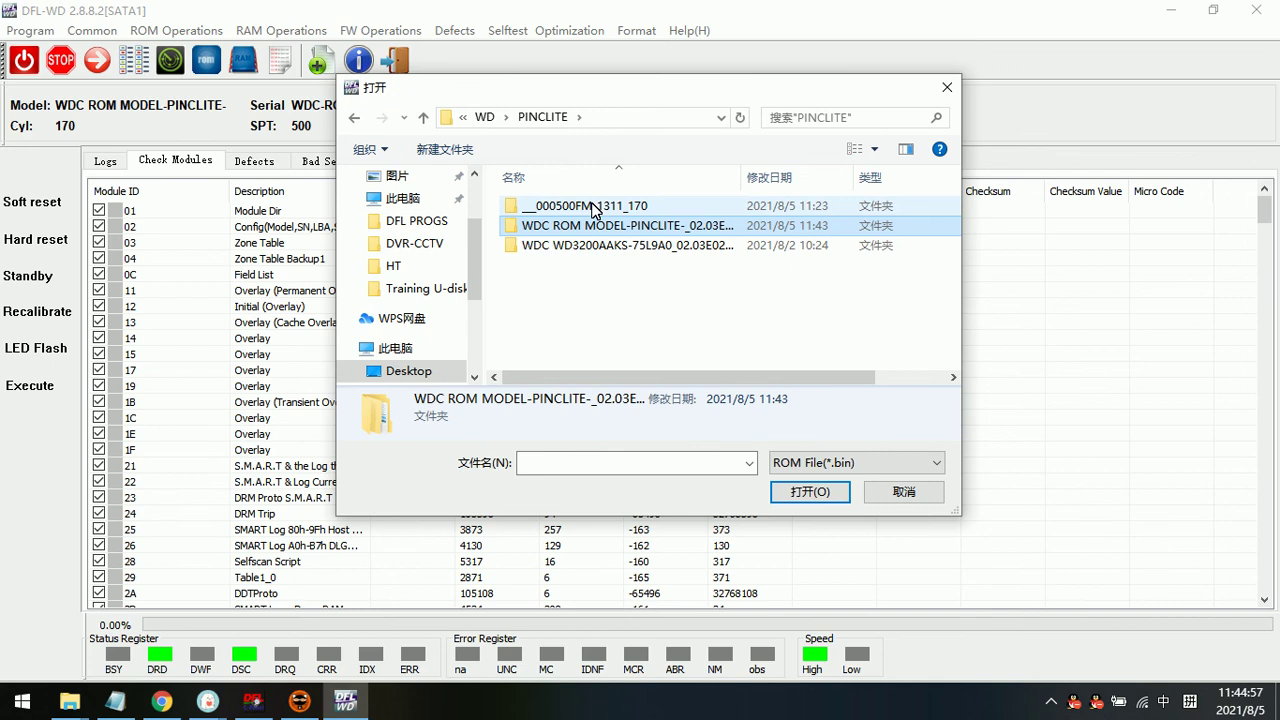
double_click(593, 206)
click(548, 228)
double_click(548, 226)
click(560, 231)
double_click(560, 231)
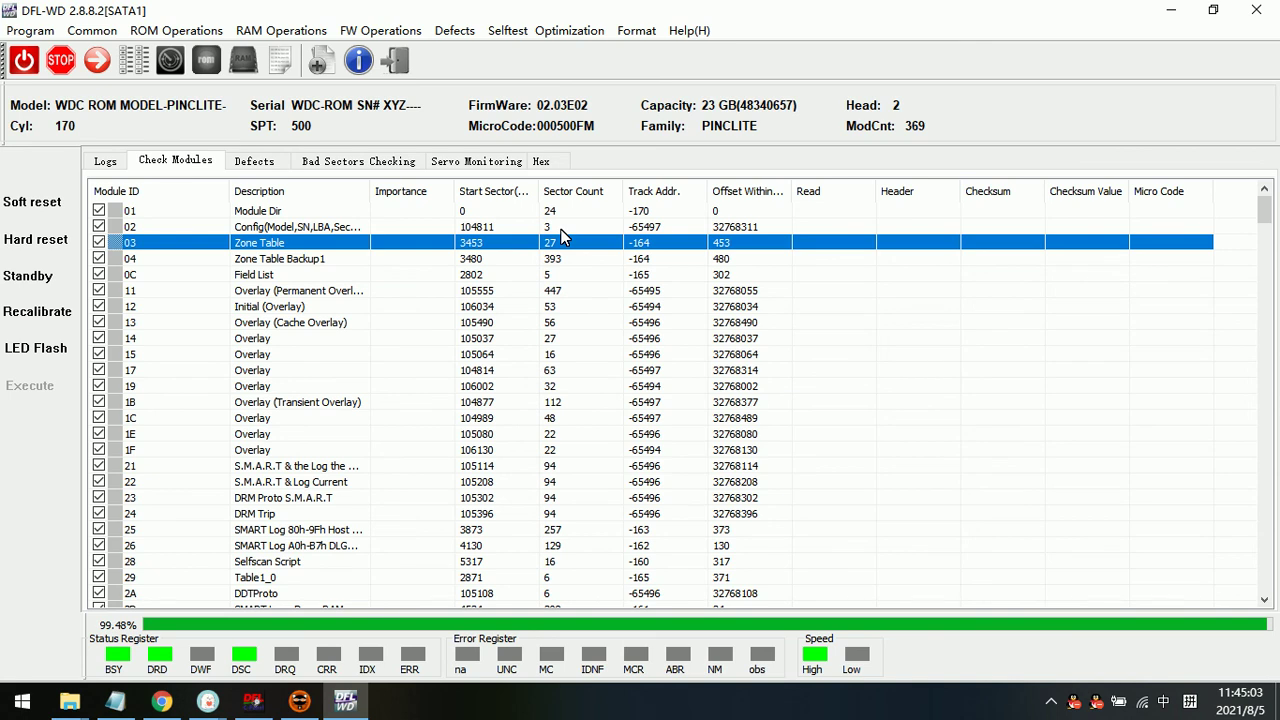
Step: Restart the drive's firmware, then exit and reinitialize the drive in Normal mode, accepting its obtained factory info and the proposed FW directory
click(26, 387)
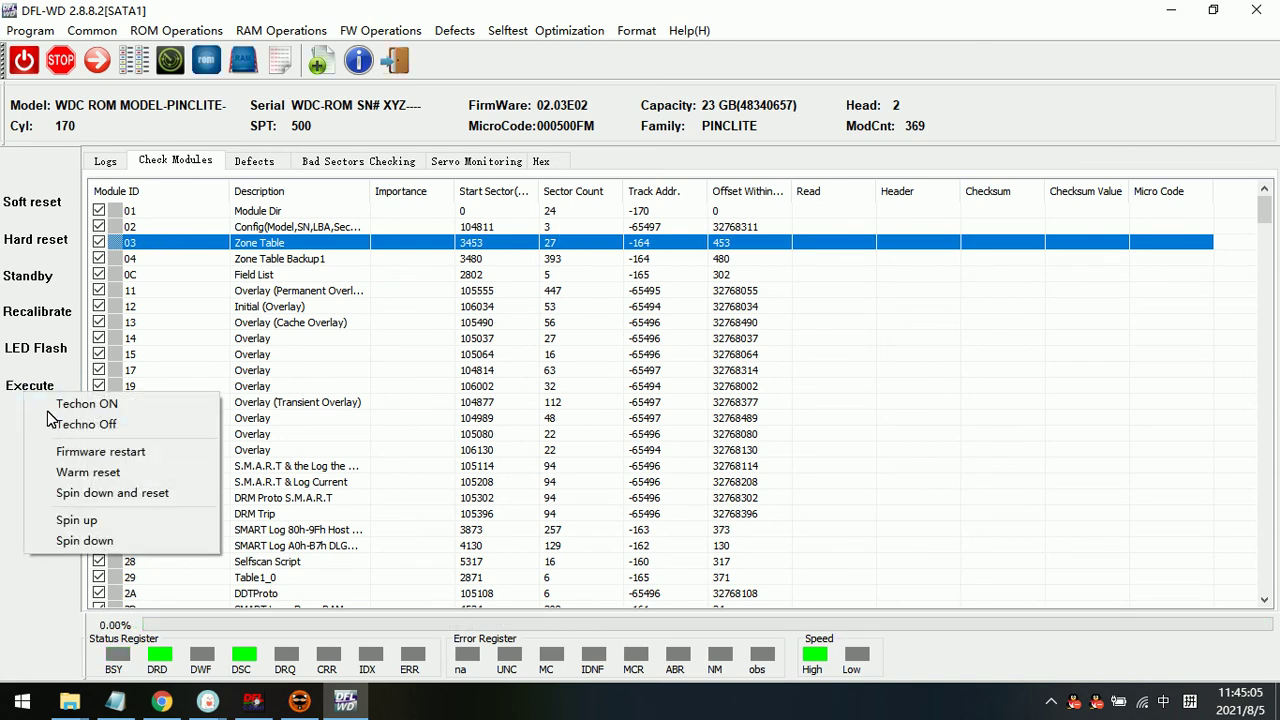
click(96, 454)
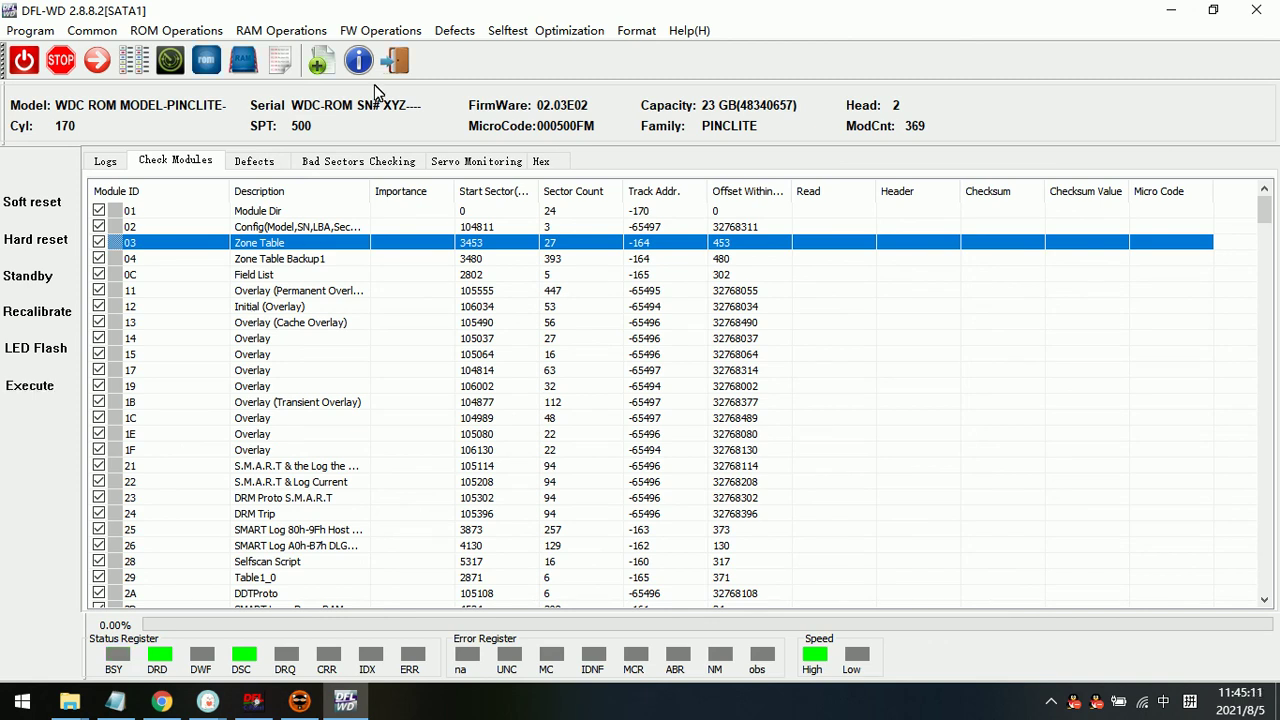
click(393, 61)
click(60, 74)
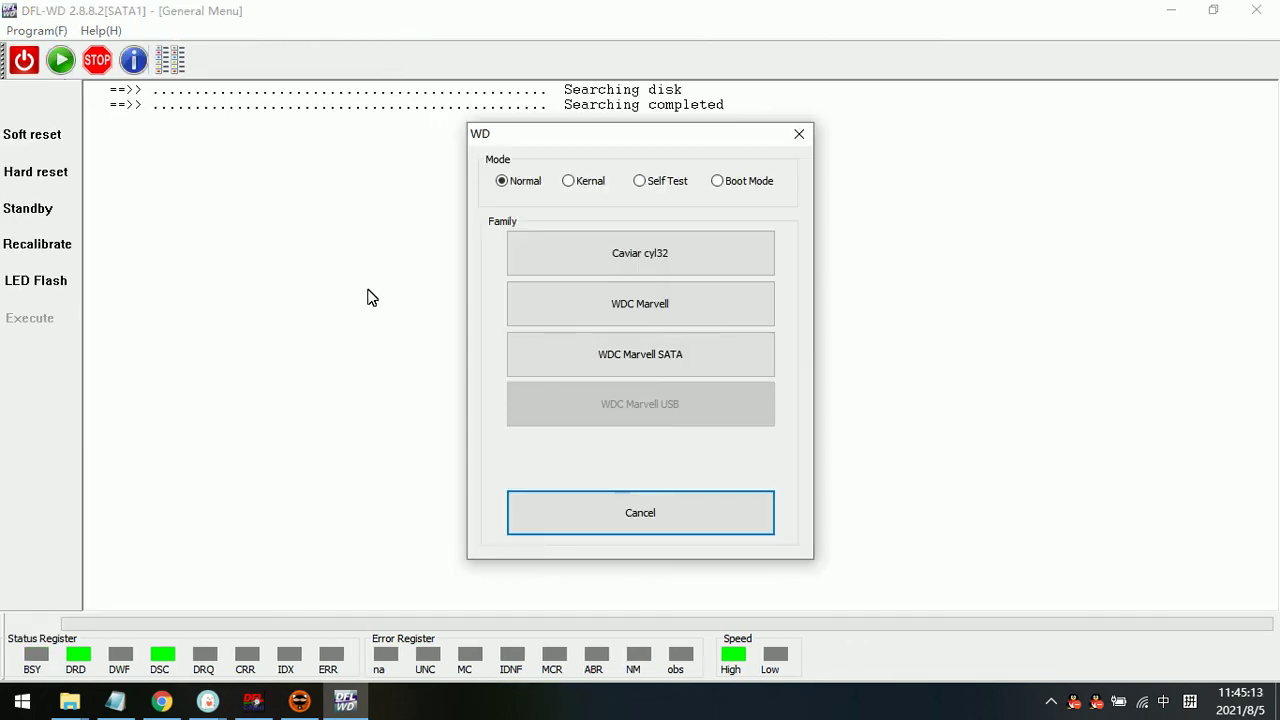
click(680, 317)
click(845, 582)
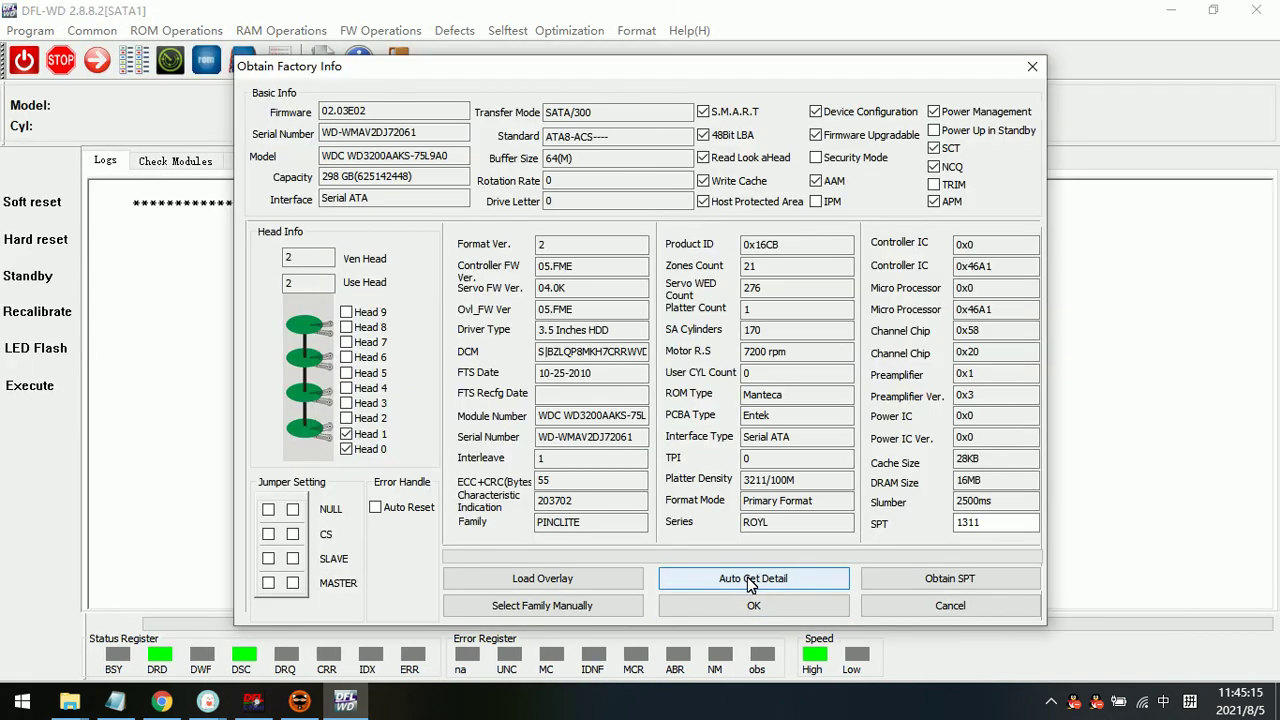
click(756, 604)
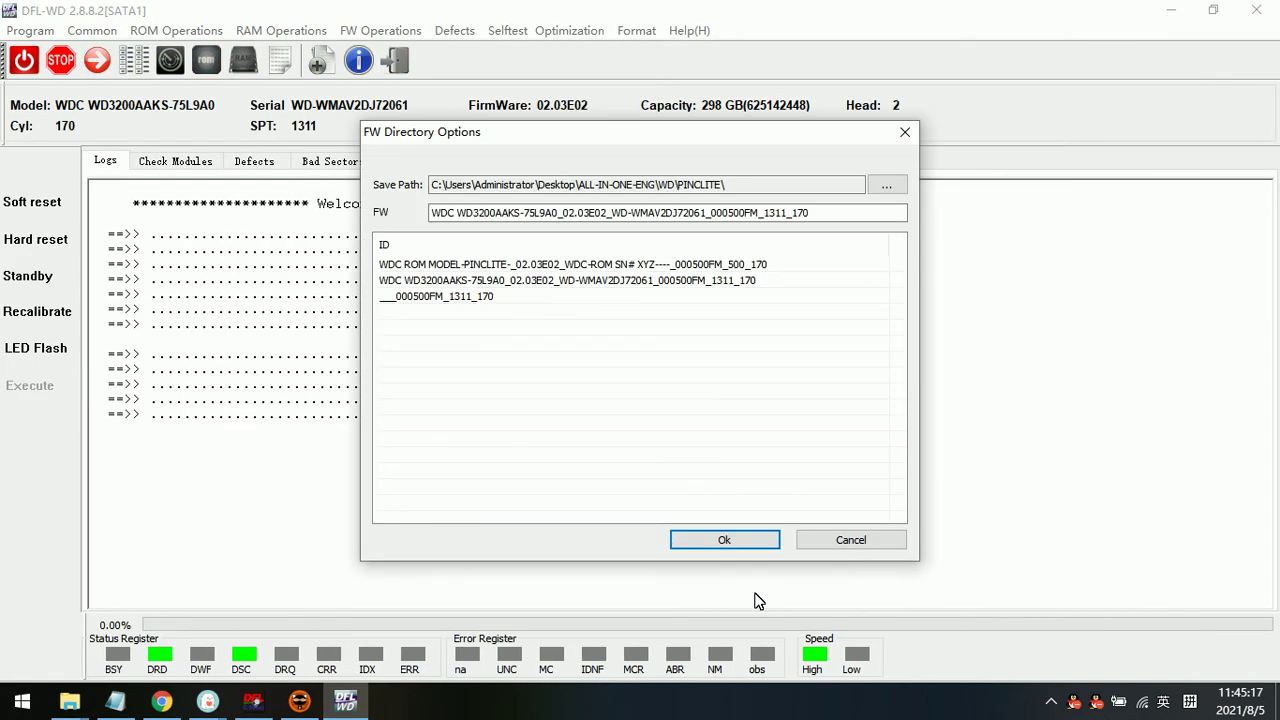
click(717, 545)
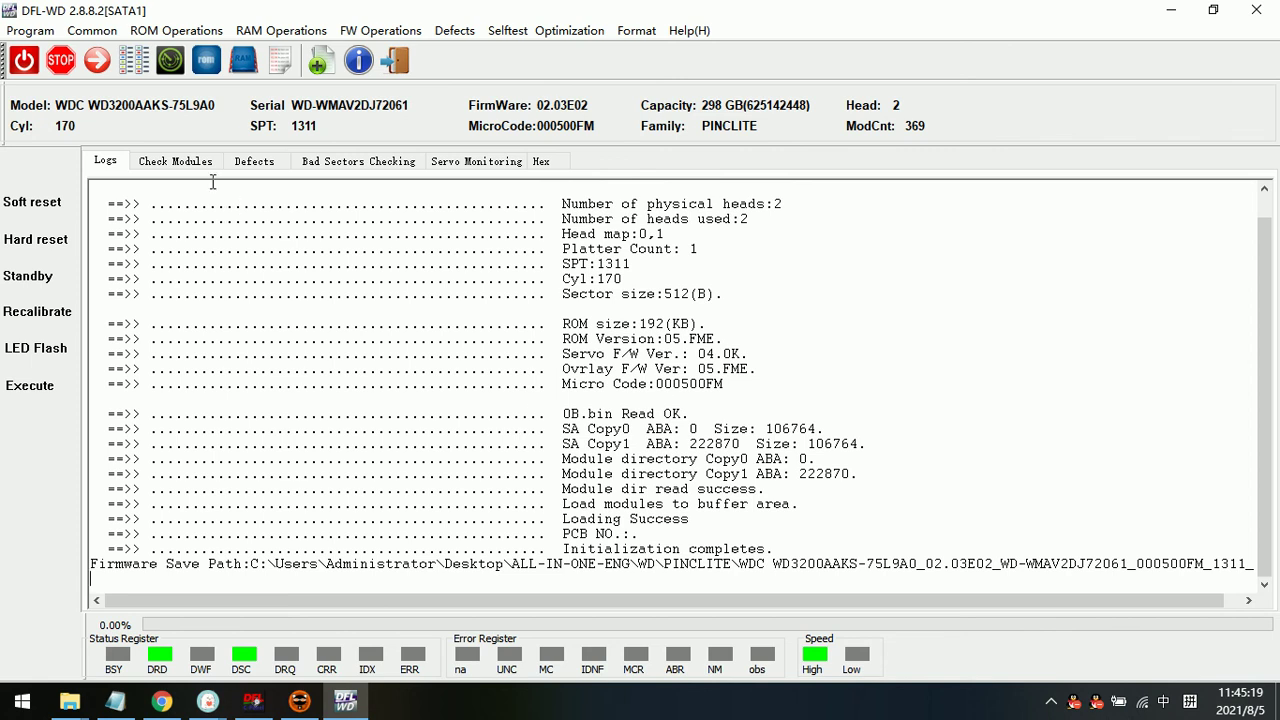
Step: View the reinitialized drive's module list sorted by ascending module ID
click(167, 162)
click(145, 197)
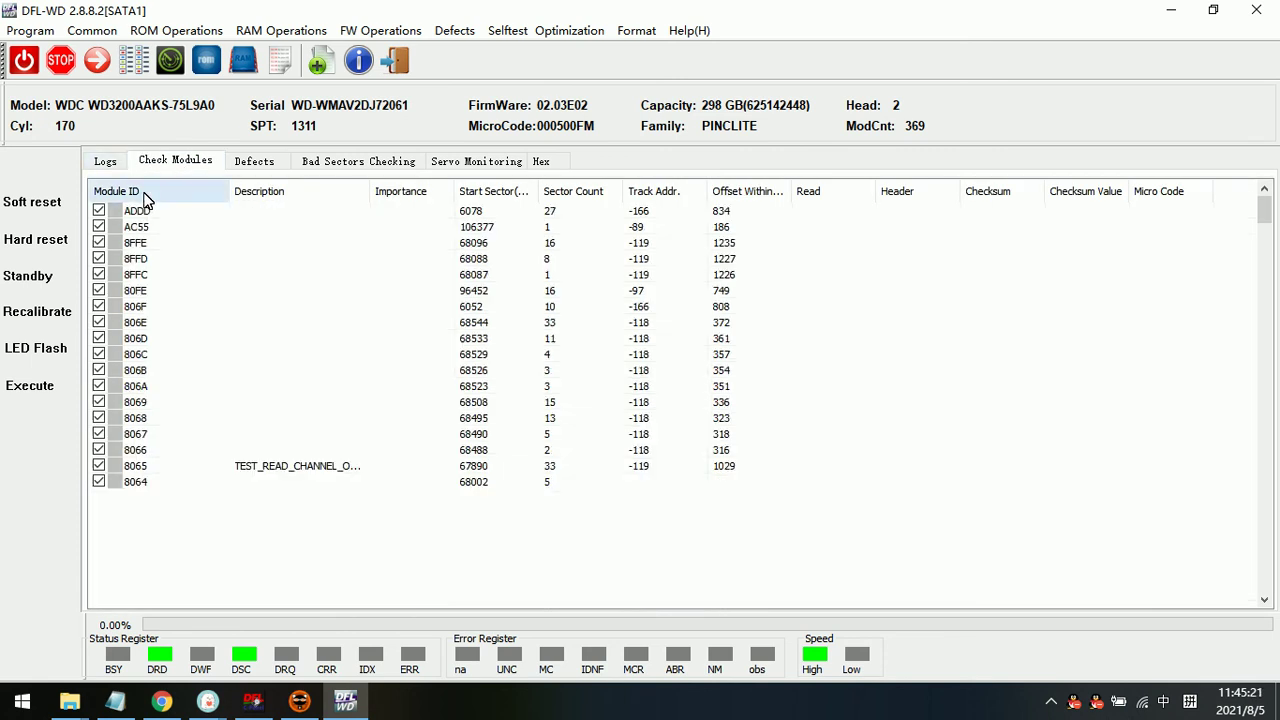
click(145, 197)
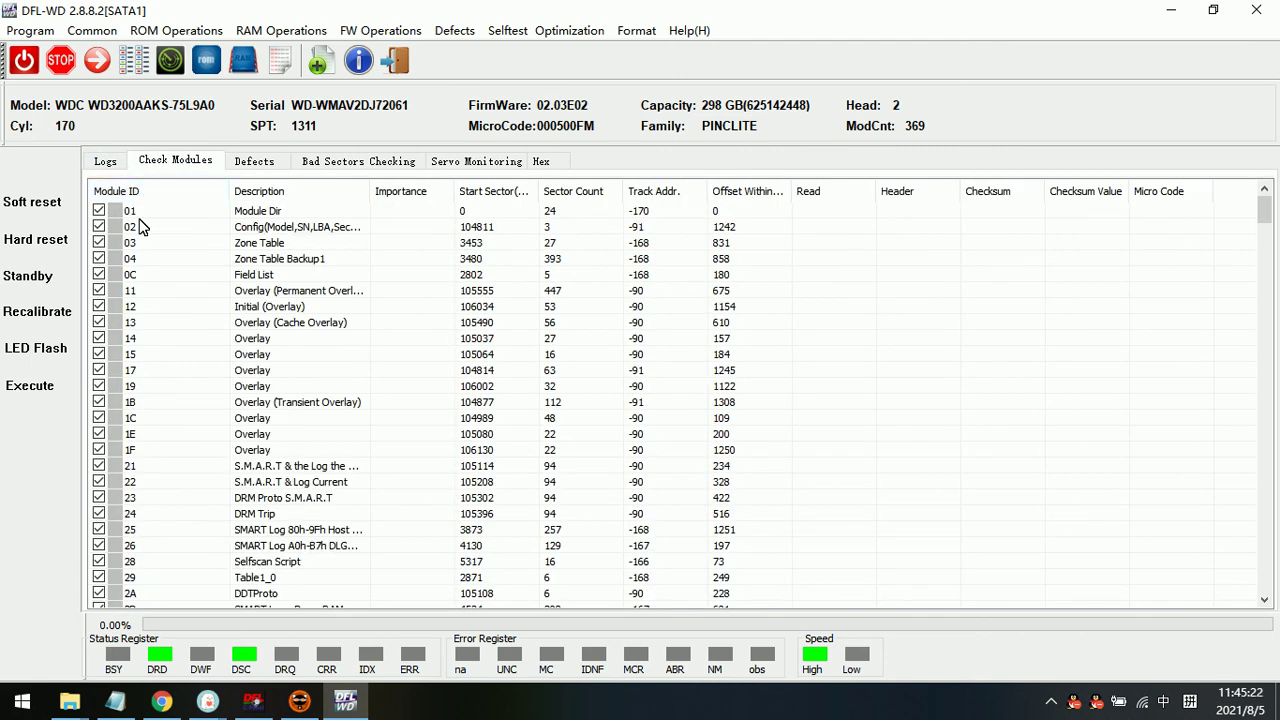
Step: Start a bad sectors check on the repaired drive
click(136, 65)
click(636, 432)
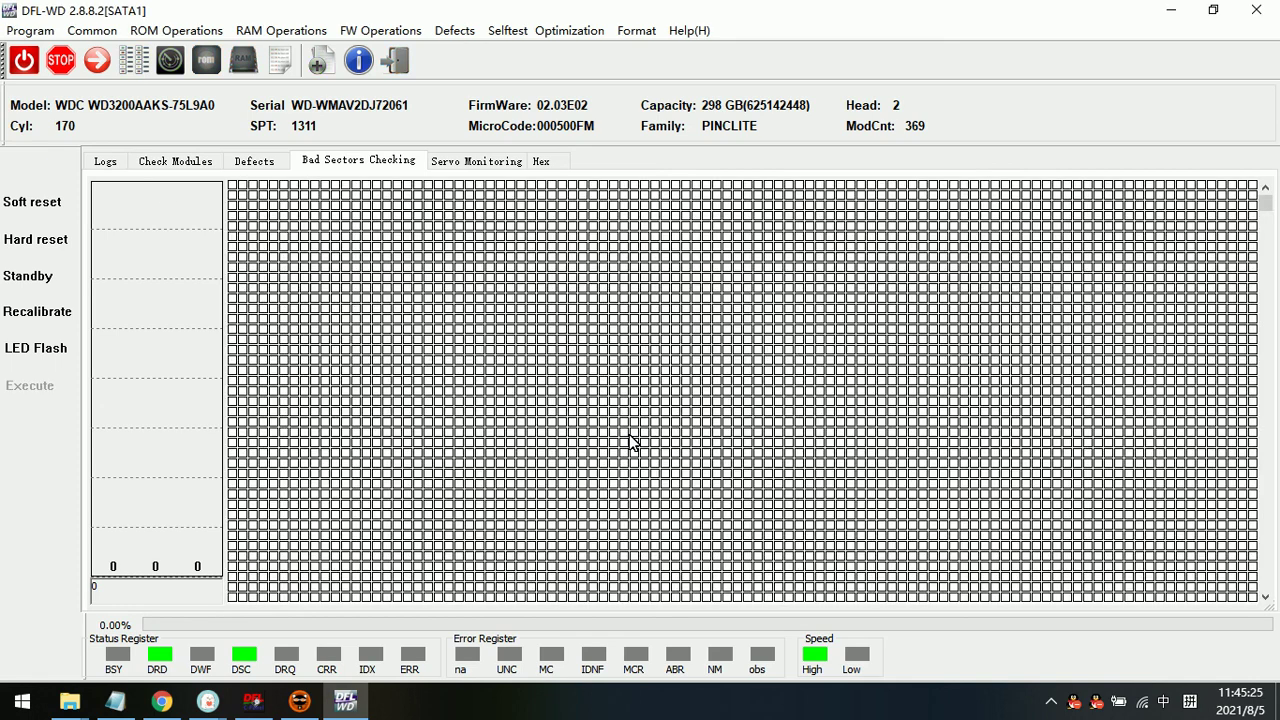